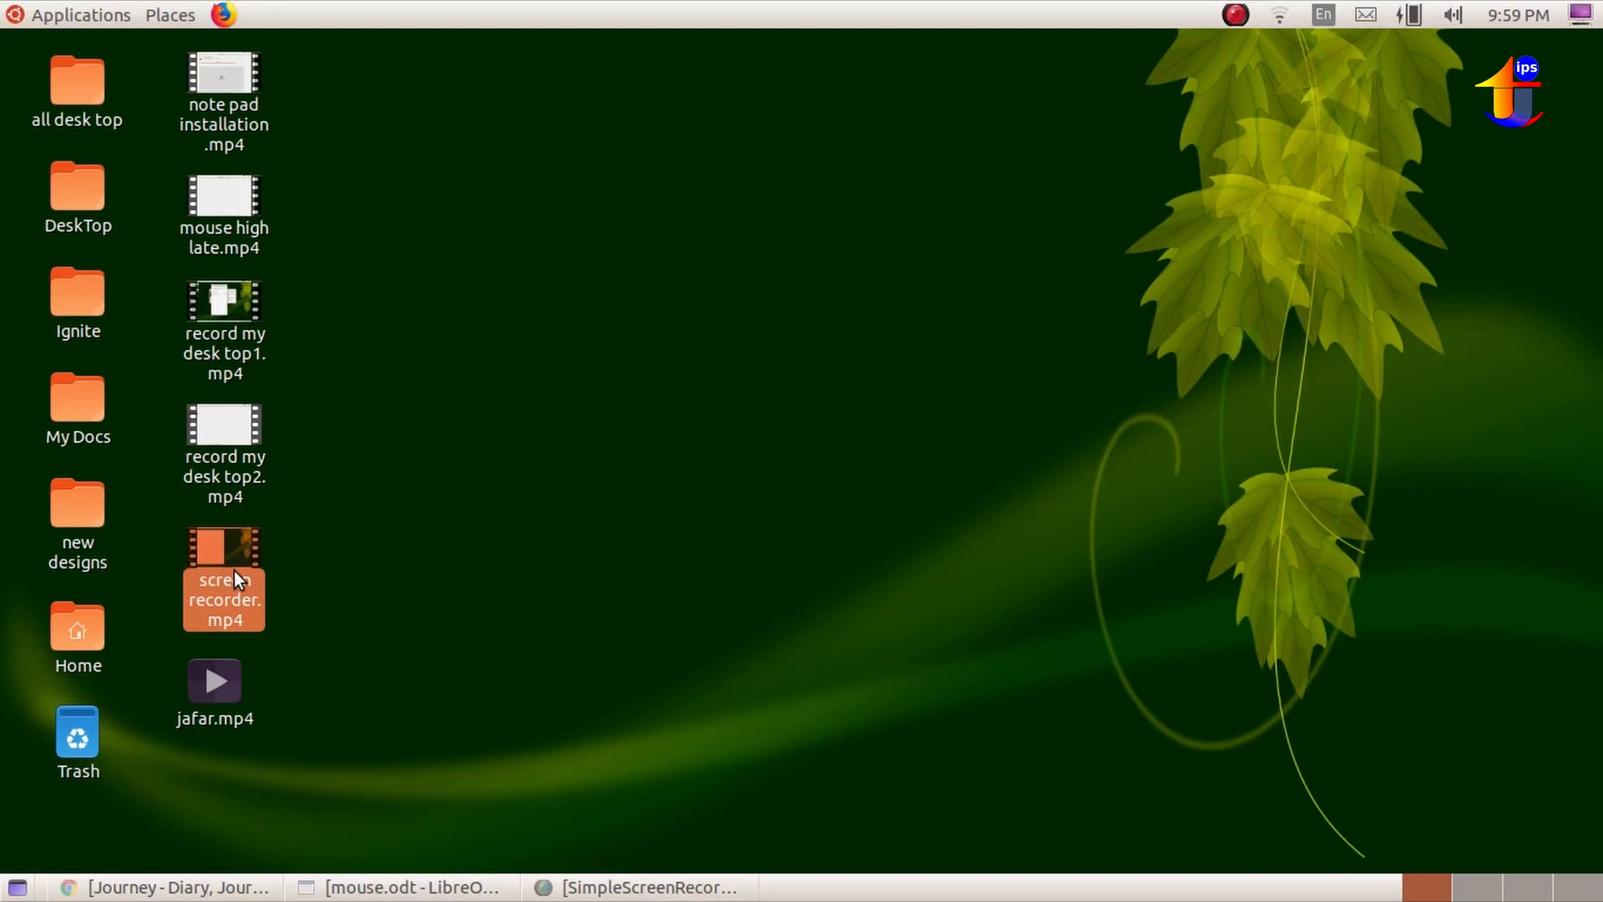
Play screen recorder.mp4 from the desktop in VLC, skip ahead to about 04:48 and 04:55, and minimize the player.
{"action": "double_click", "coordinate": [234, 574]}
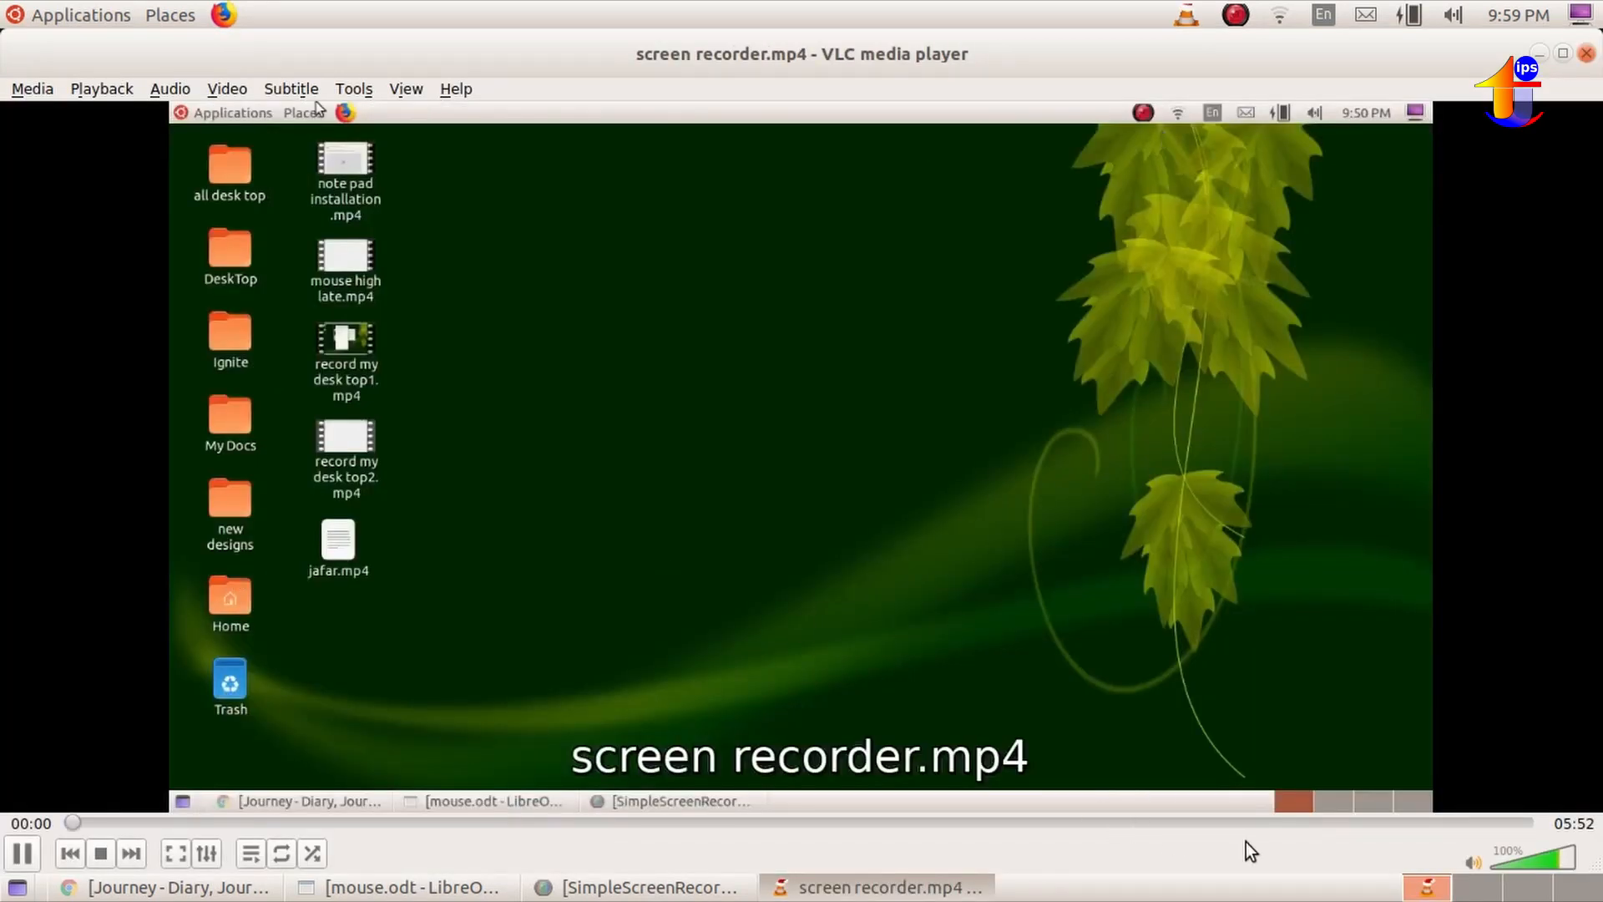
{"action": "left_click", "coordinate": [1270, 823]}
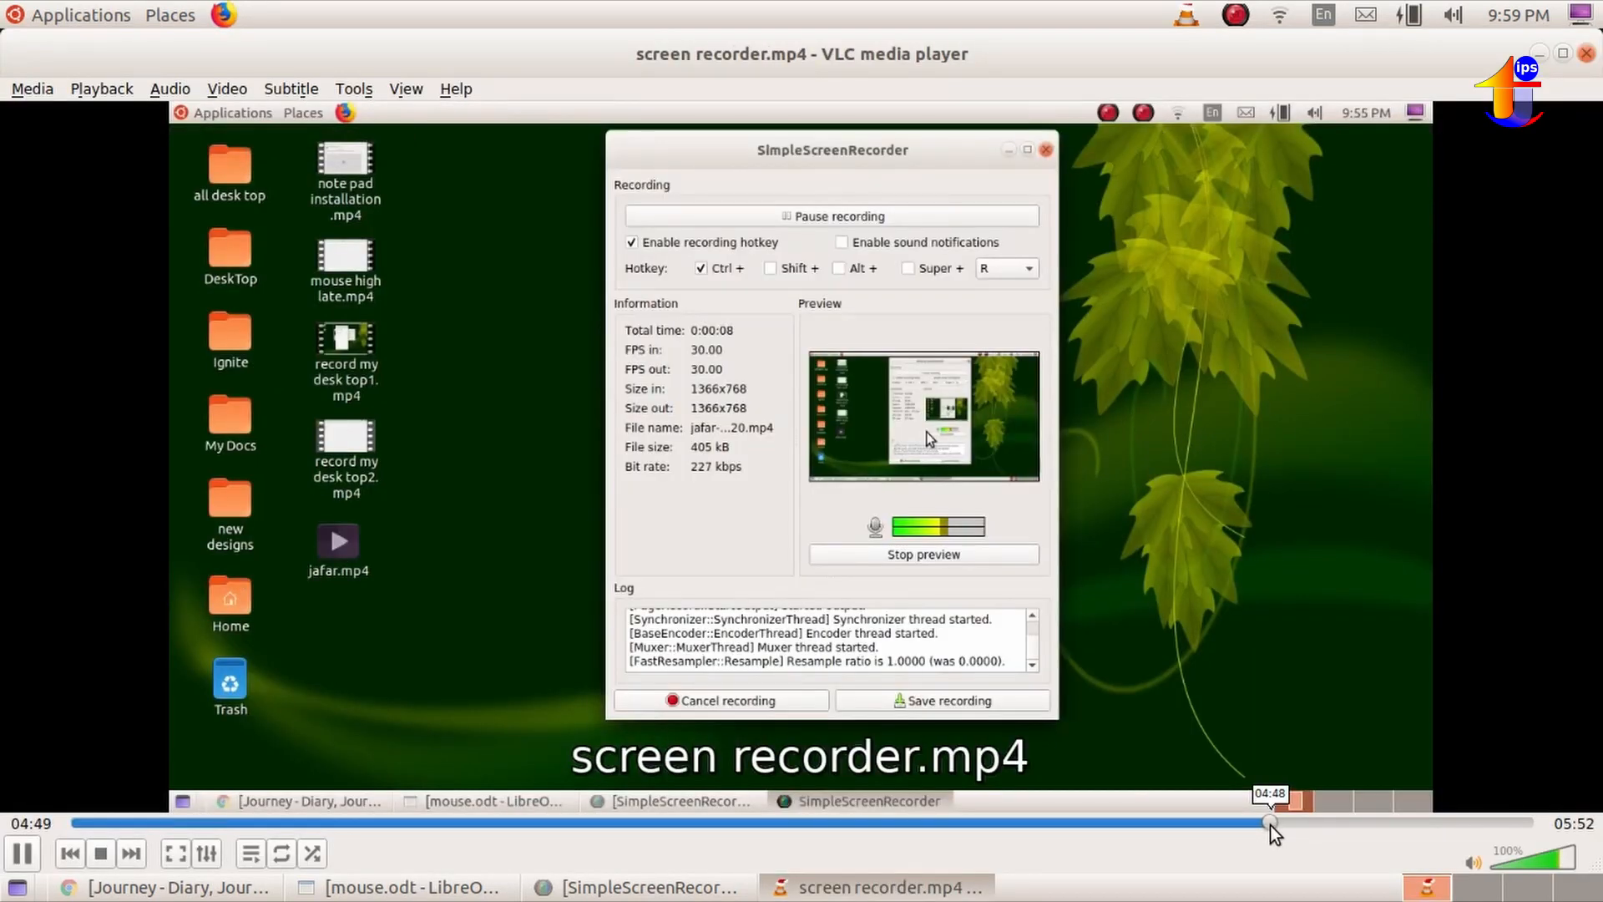
{"action": "left_click", "coordinate": [1300, 823]}
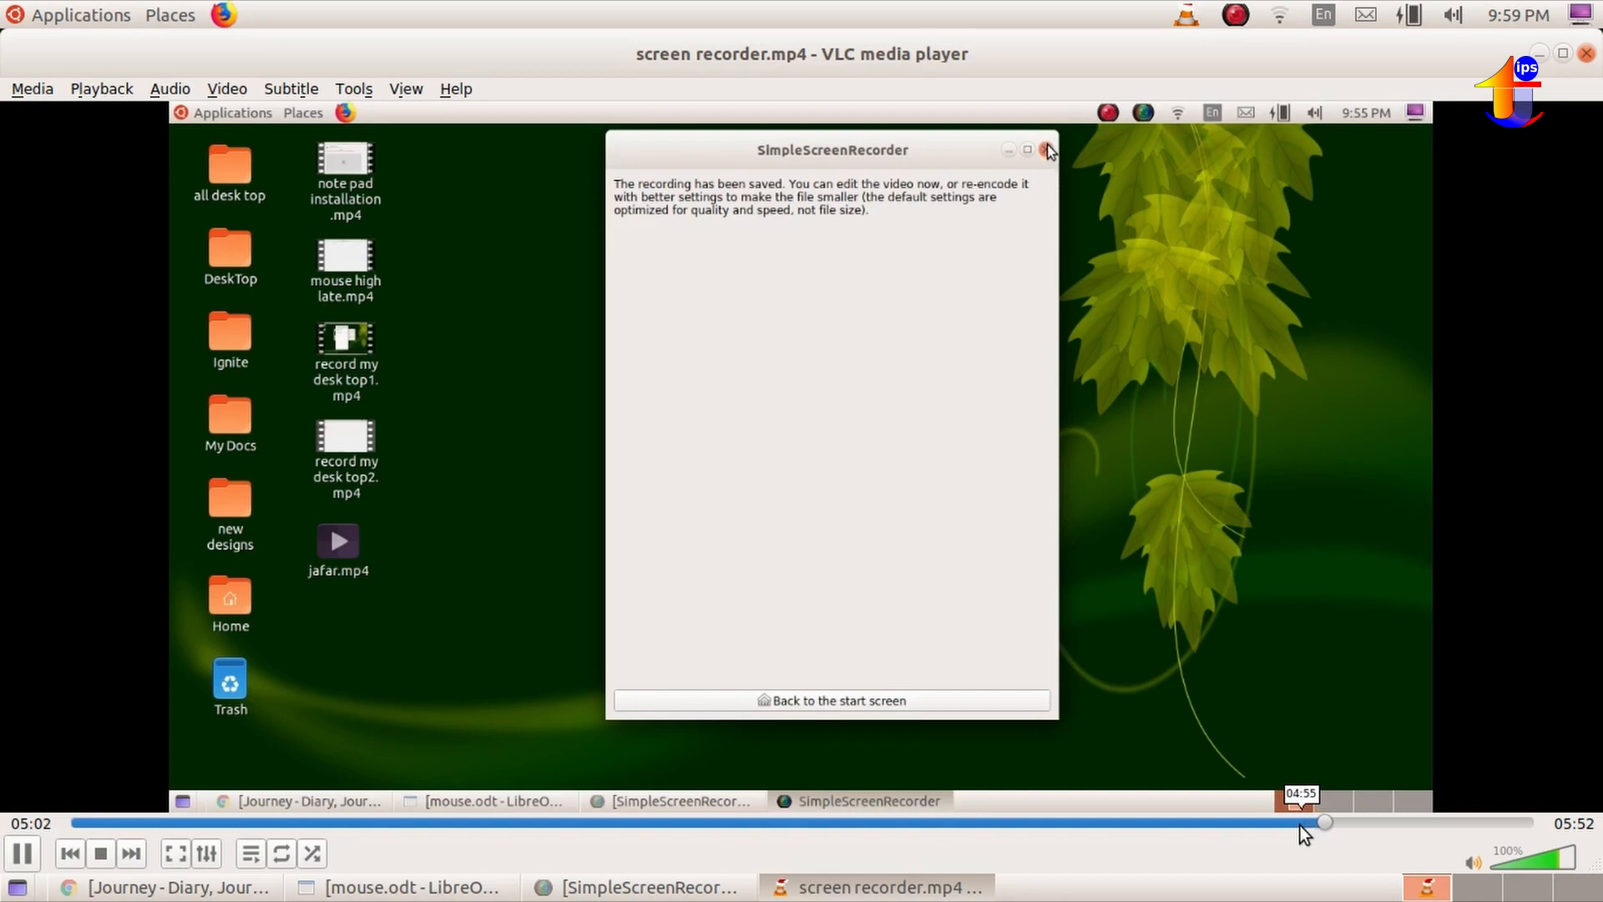
{"action": "left_click", "coordinate": [1540, 54]}
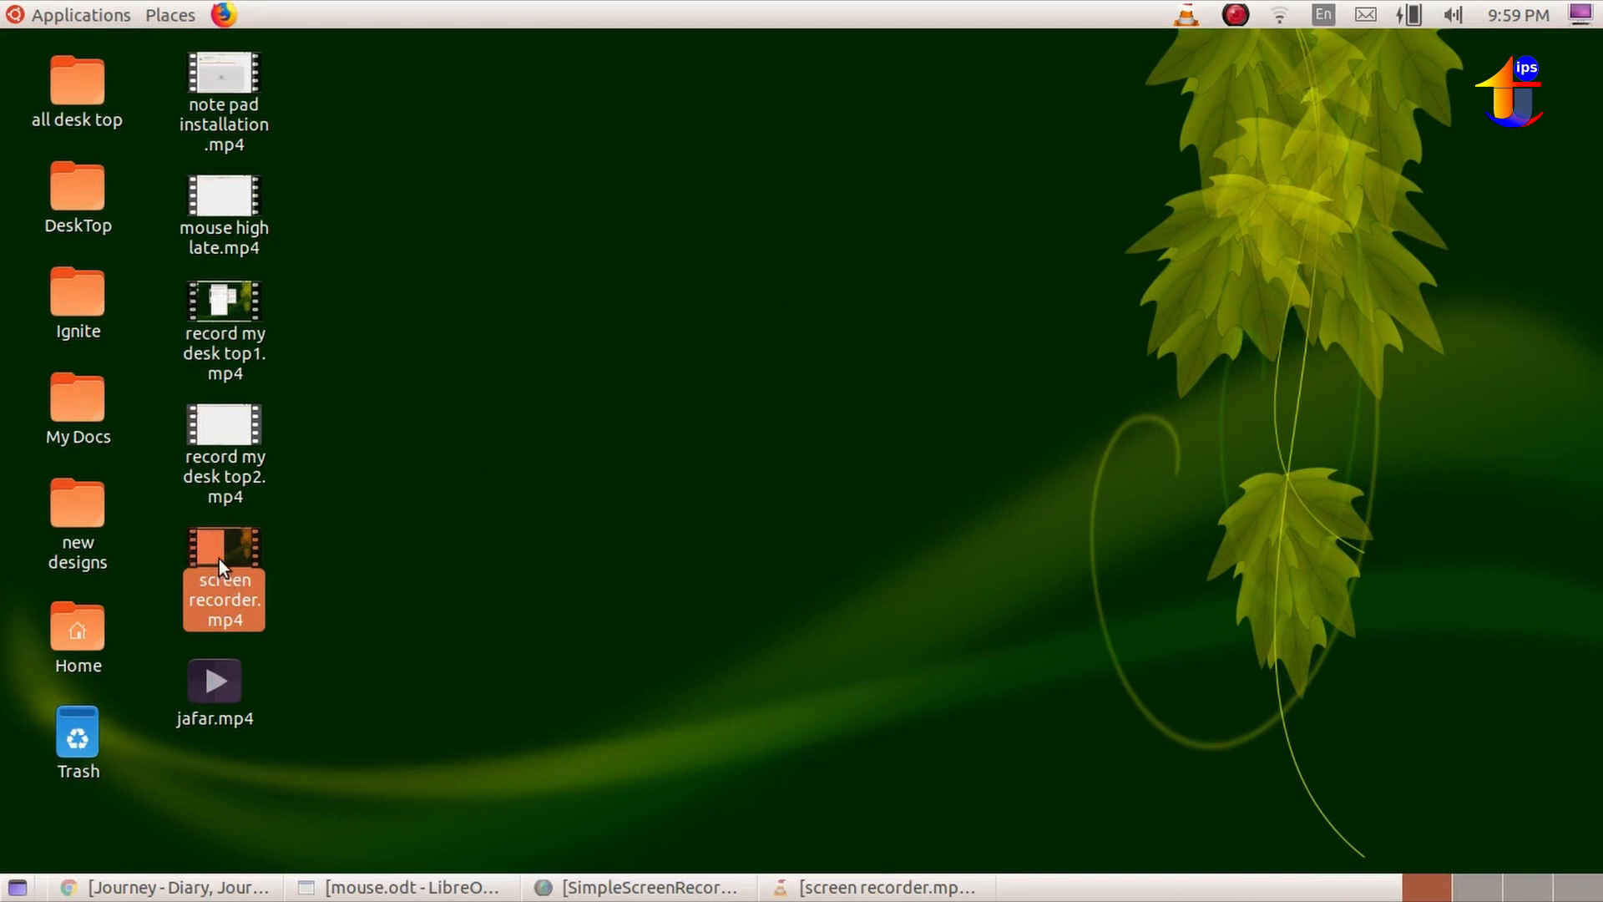
Save the screen recording that is currently running.
{"action": "left_click", "coordinate": [1233, 17]}
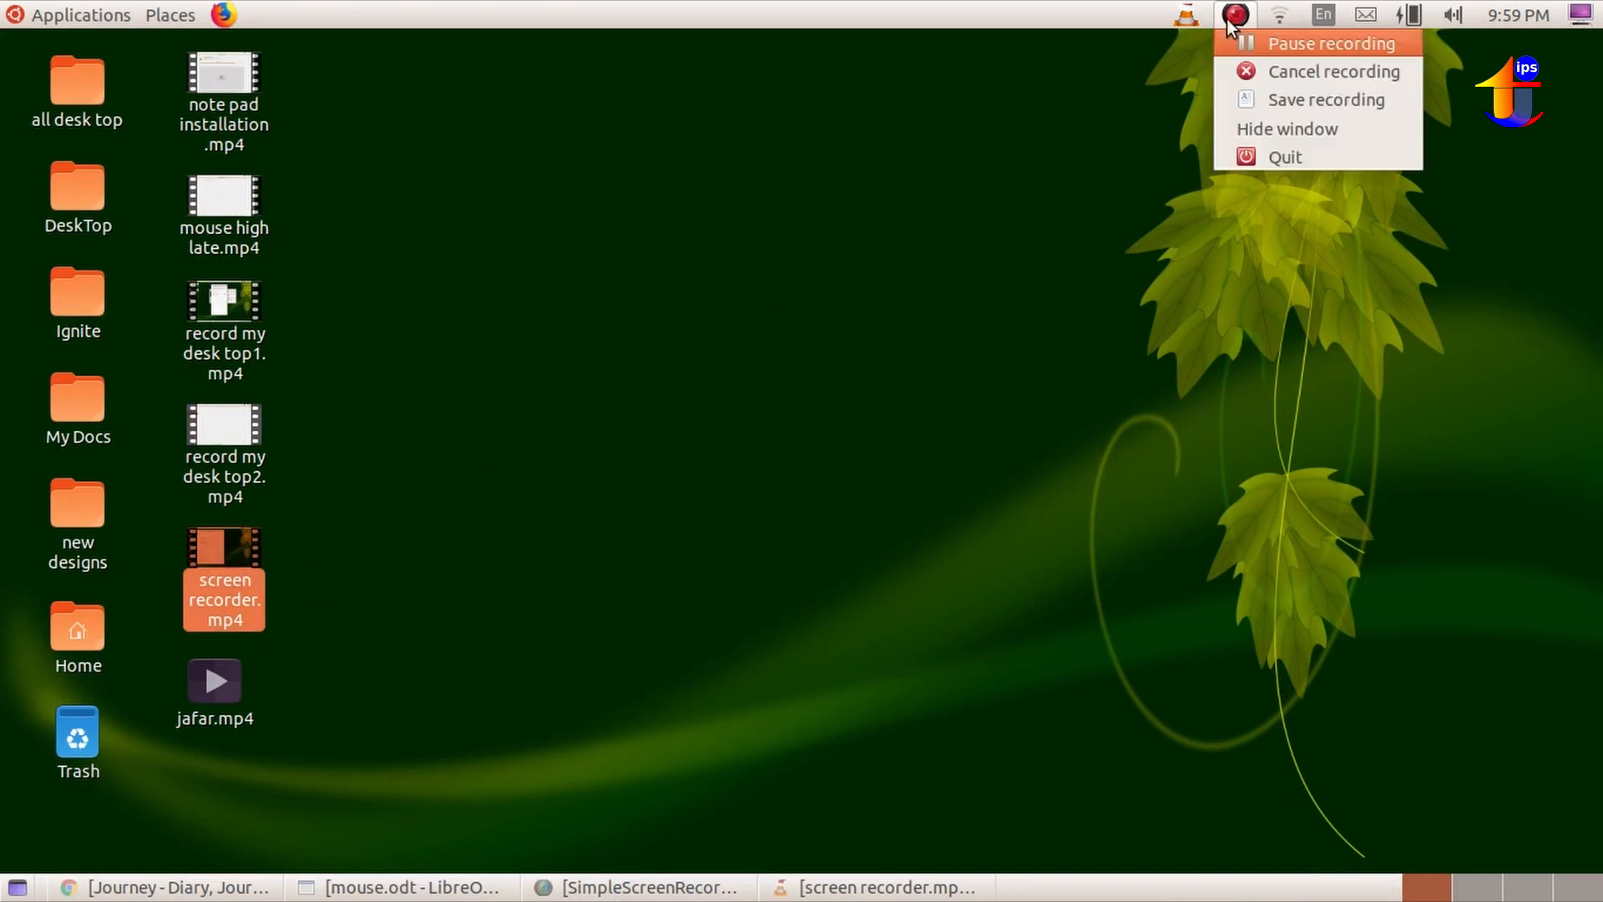
{"action": "left_click", "coordinate": [1329, 100]}
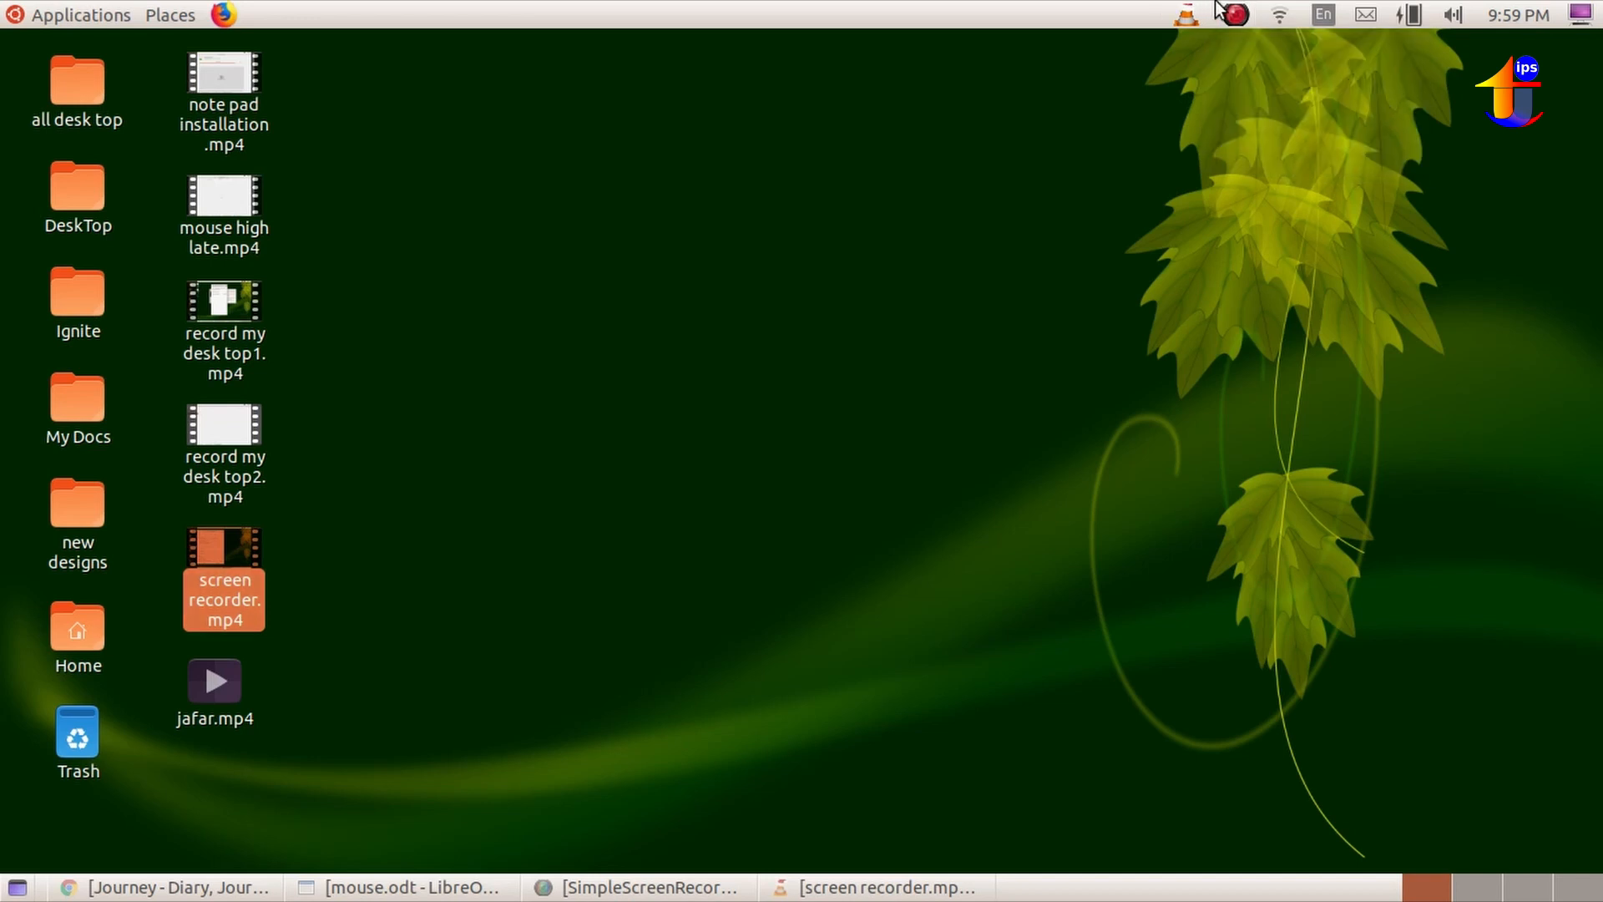
{"action": "left_click", "coordinate": [1247, 13]}
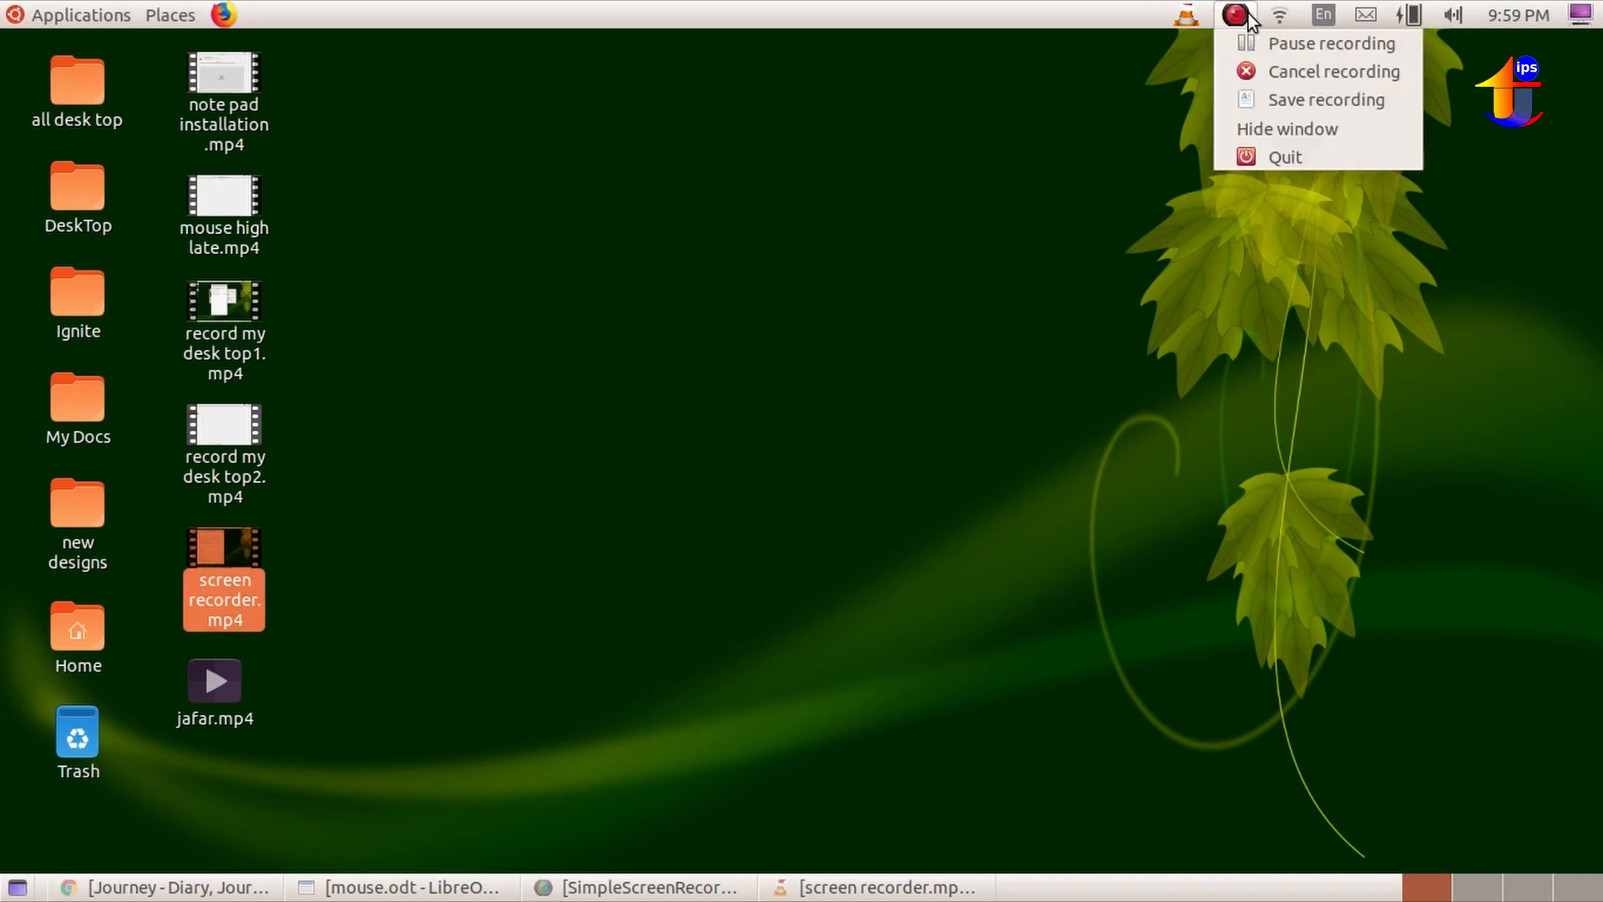
{"action": "left_click", "coordinate": [1272, 99]}
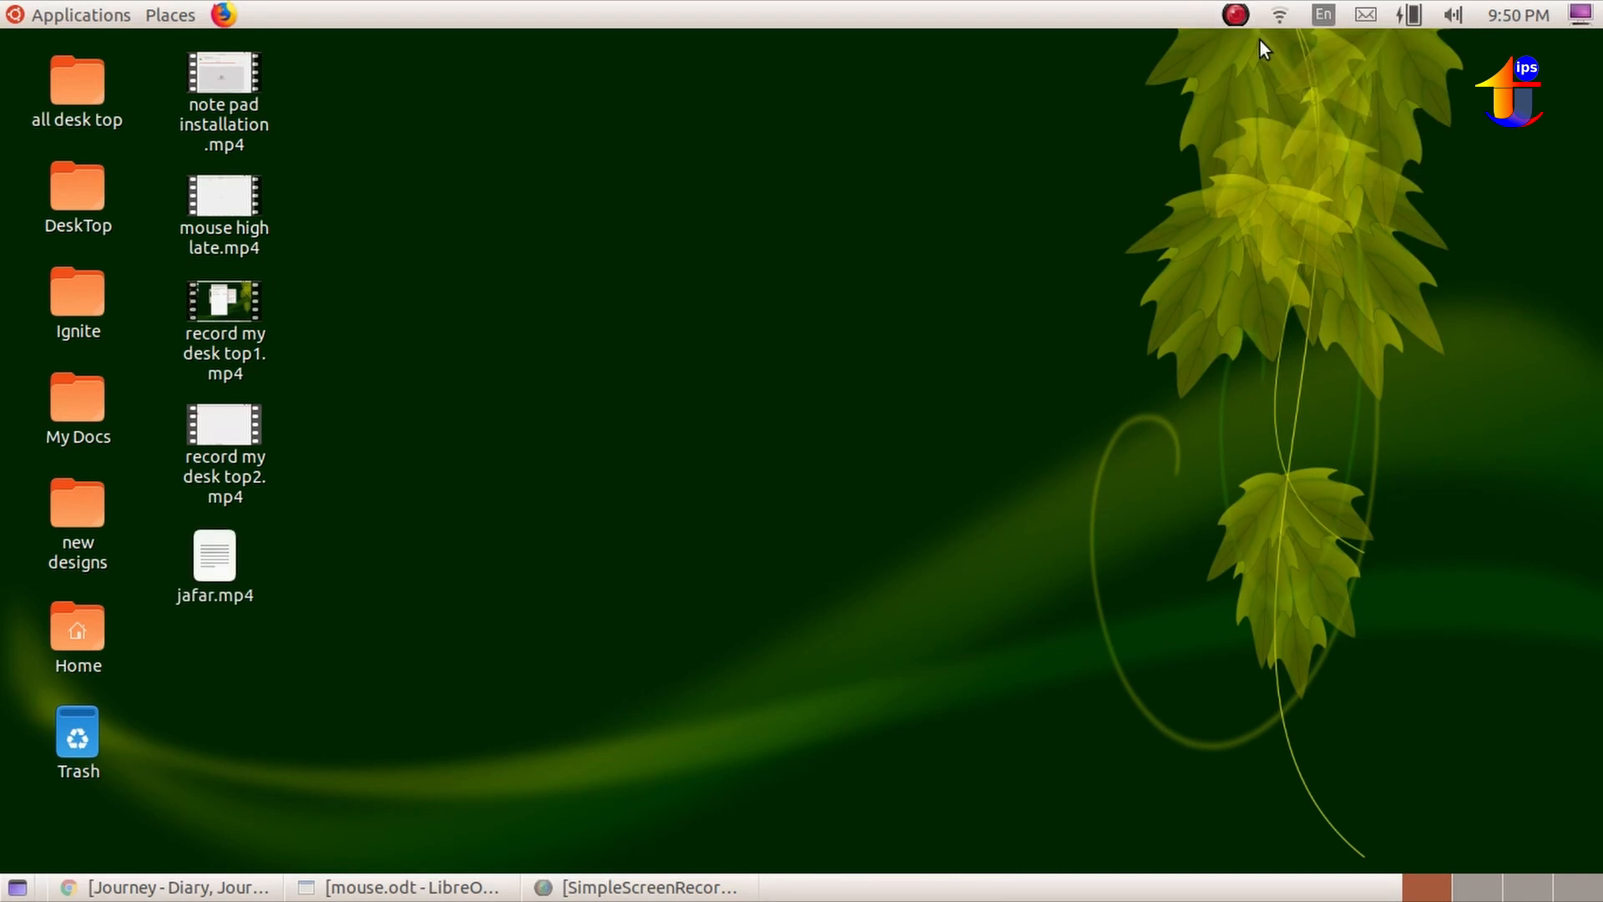
Open the Software application and search it for "simple screen".
{"action": "left_click", "coordinate": [48, 10]}
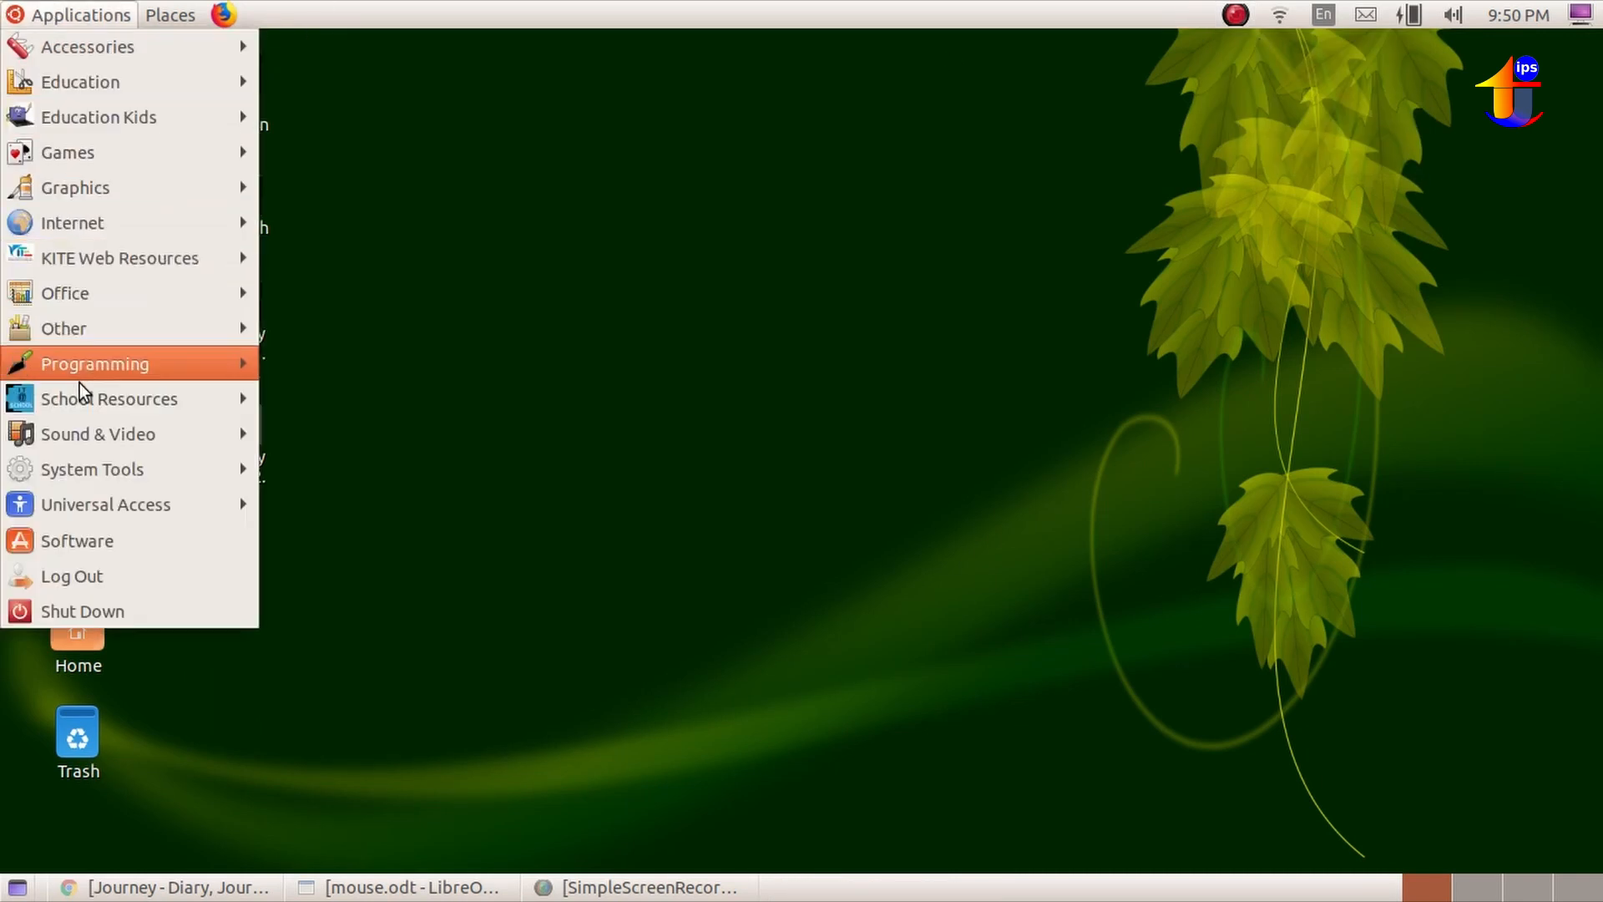
{"action": "left_click", "coordinate": [74, 541]}
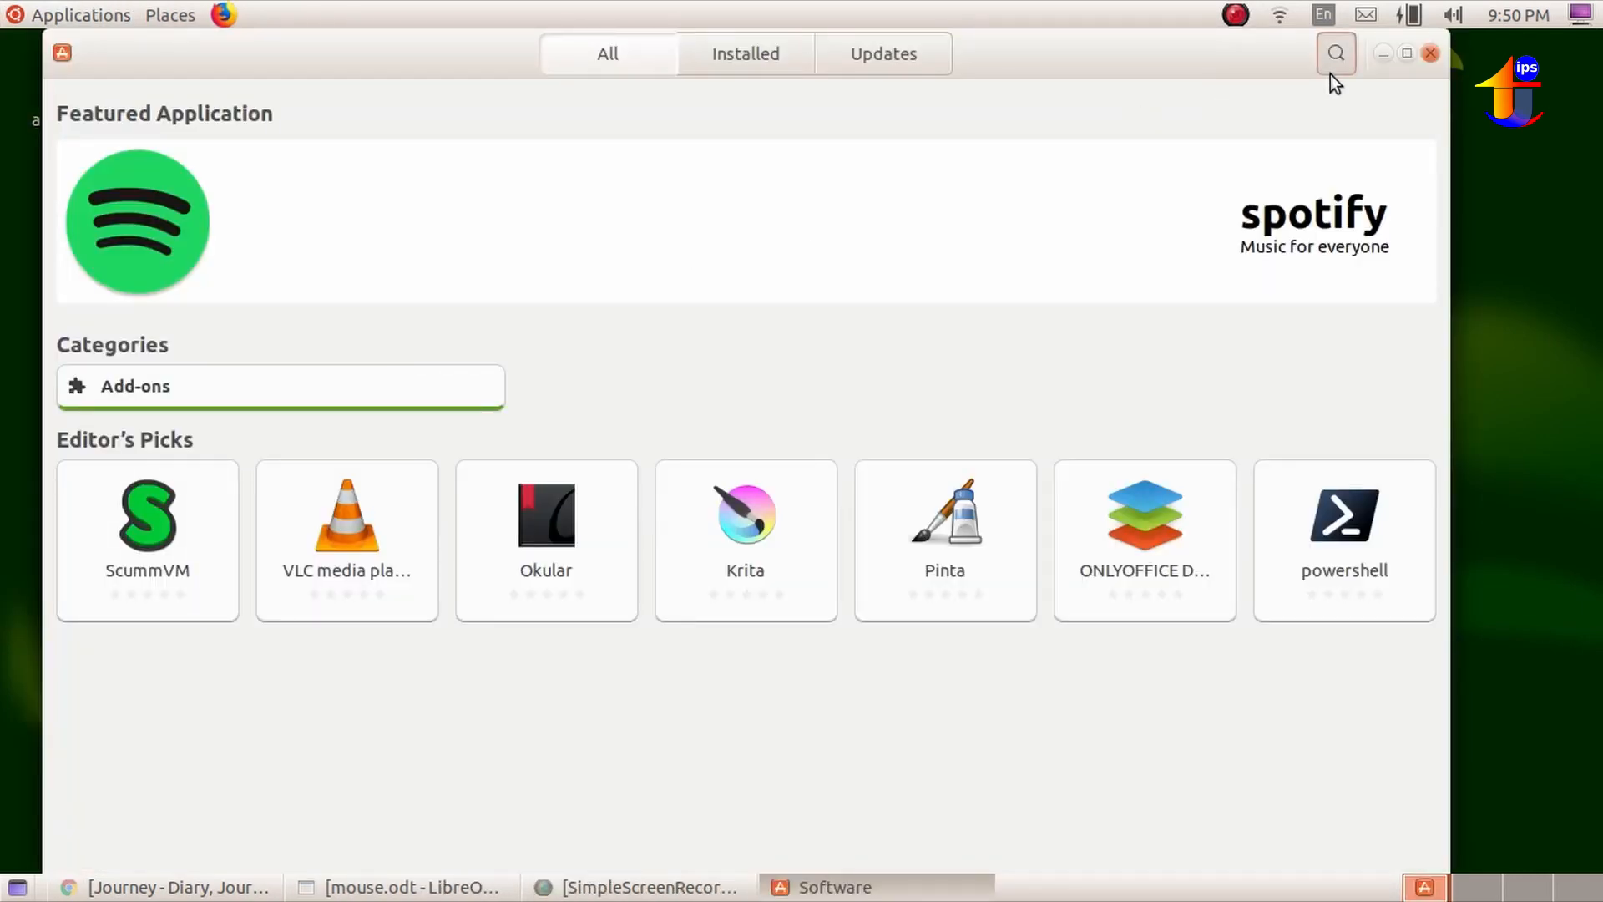
{"action": "left_click", "coordinate": [1330, 73]}
{"action": "type", "text": "simp"}
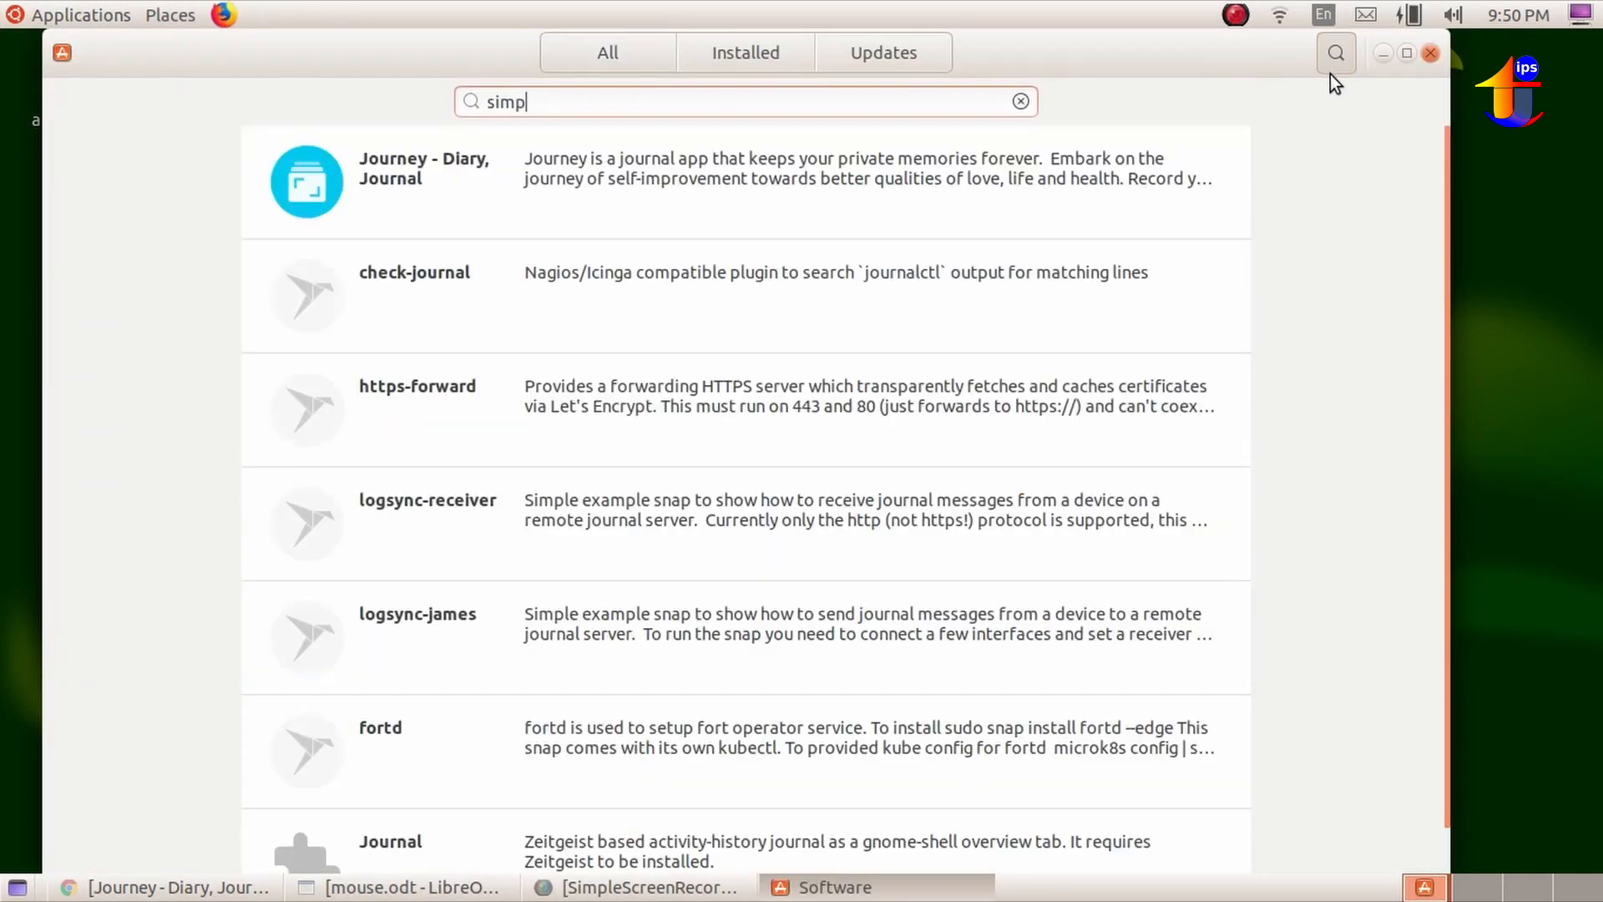
{"action": "type", "text": "le screen"}
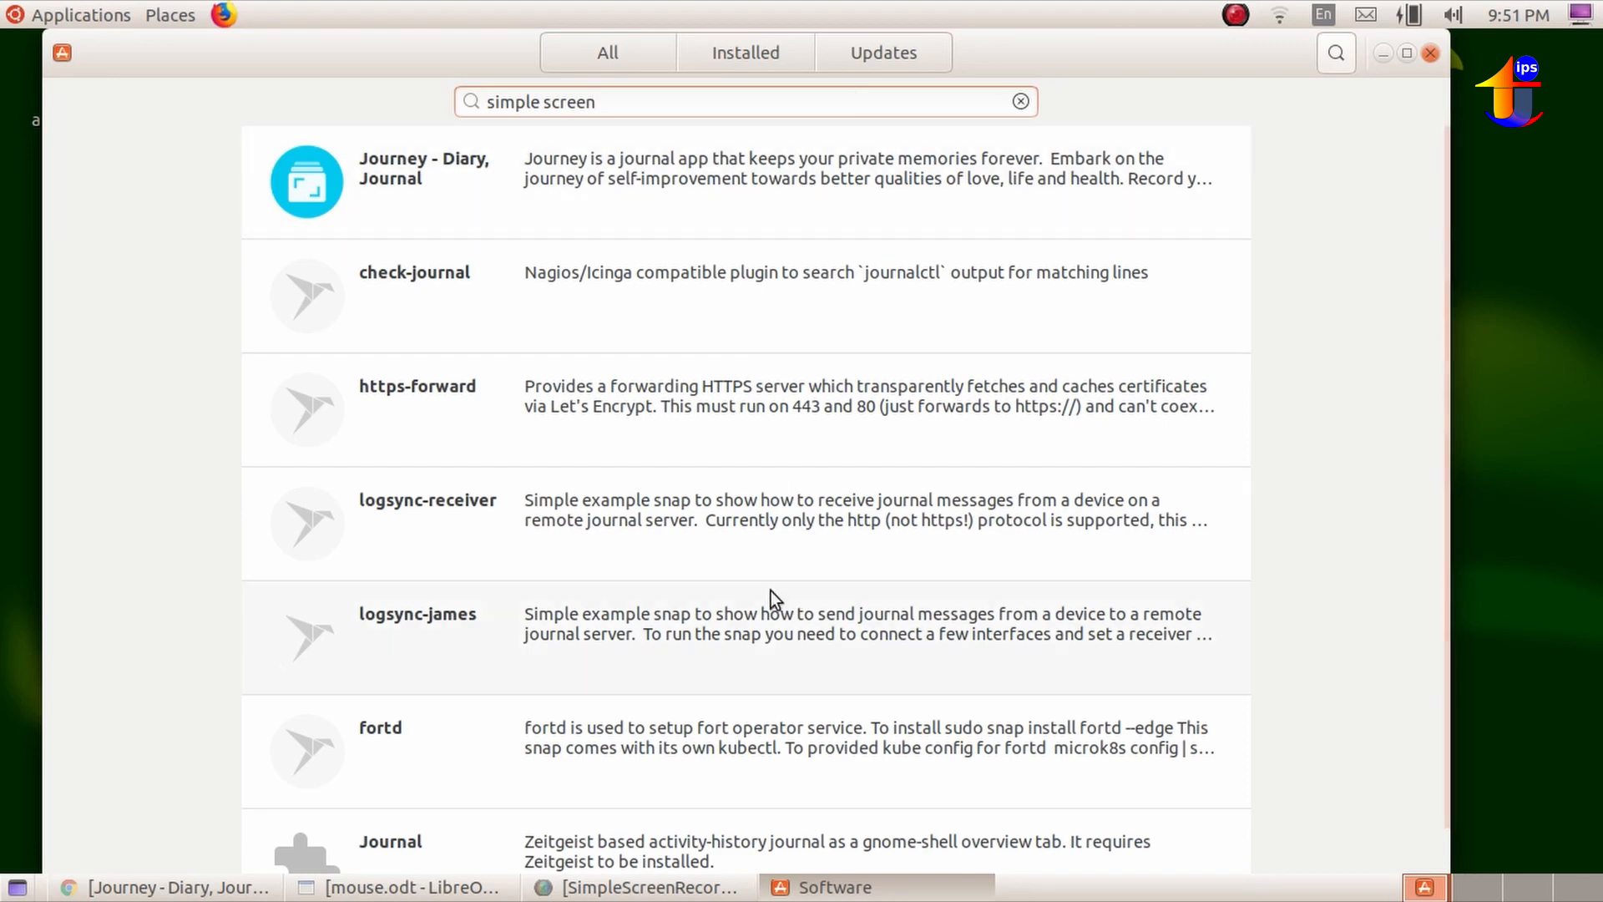
View the SimpleScreenRecorder page from the search results and close the Software application.
{"action": "scroll", "coordinate": [251, 681], "scroll_direction": "down", "scroll_amount": 1}
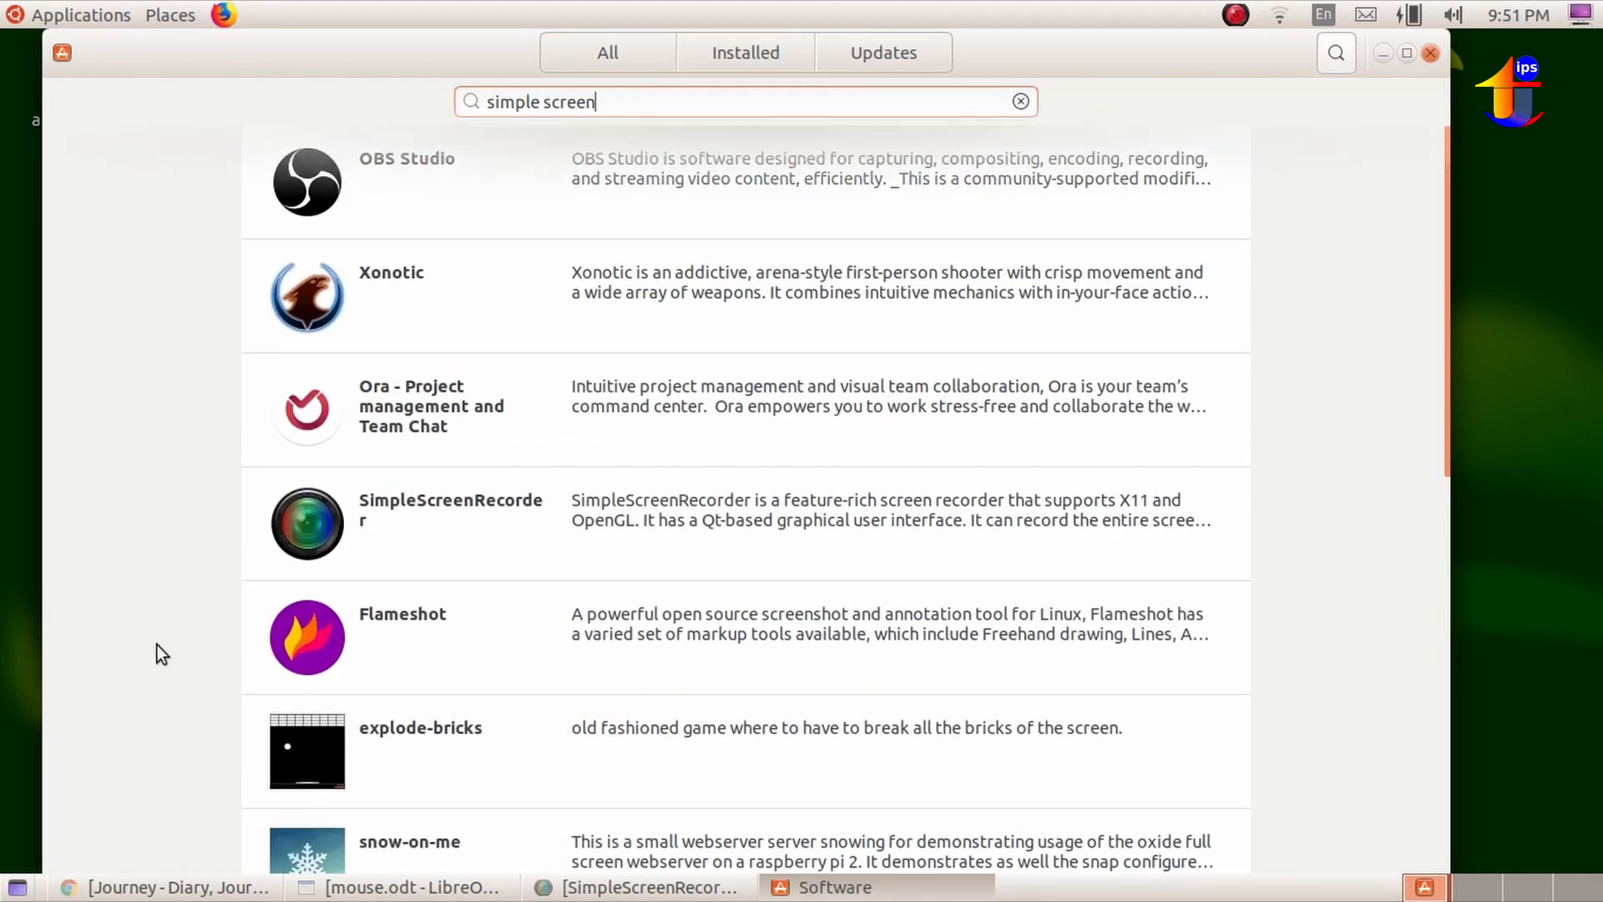
{"action": "scroll", "coordinate": [117, 443], "scroll_direction": "down", "scroll_amount": 5}
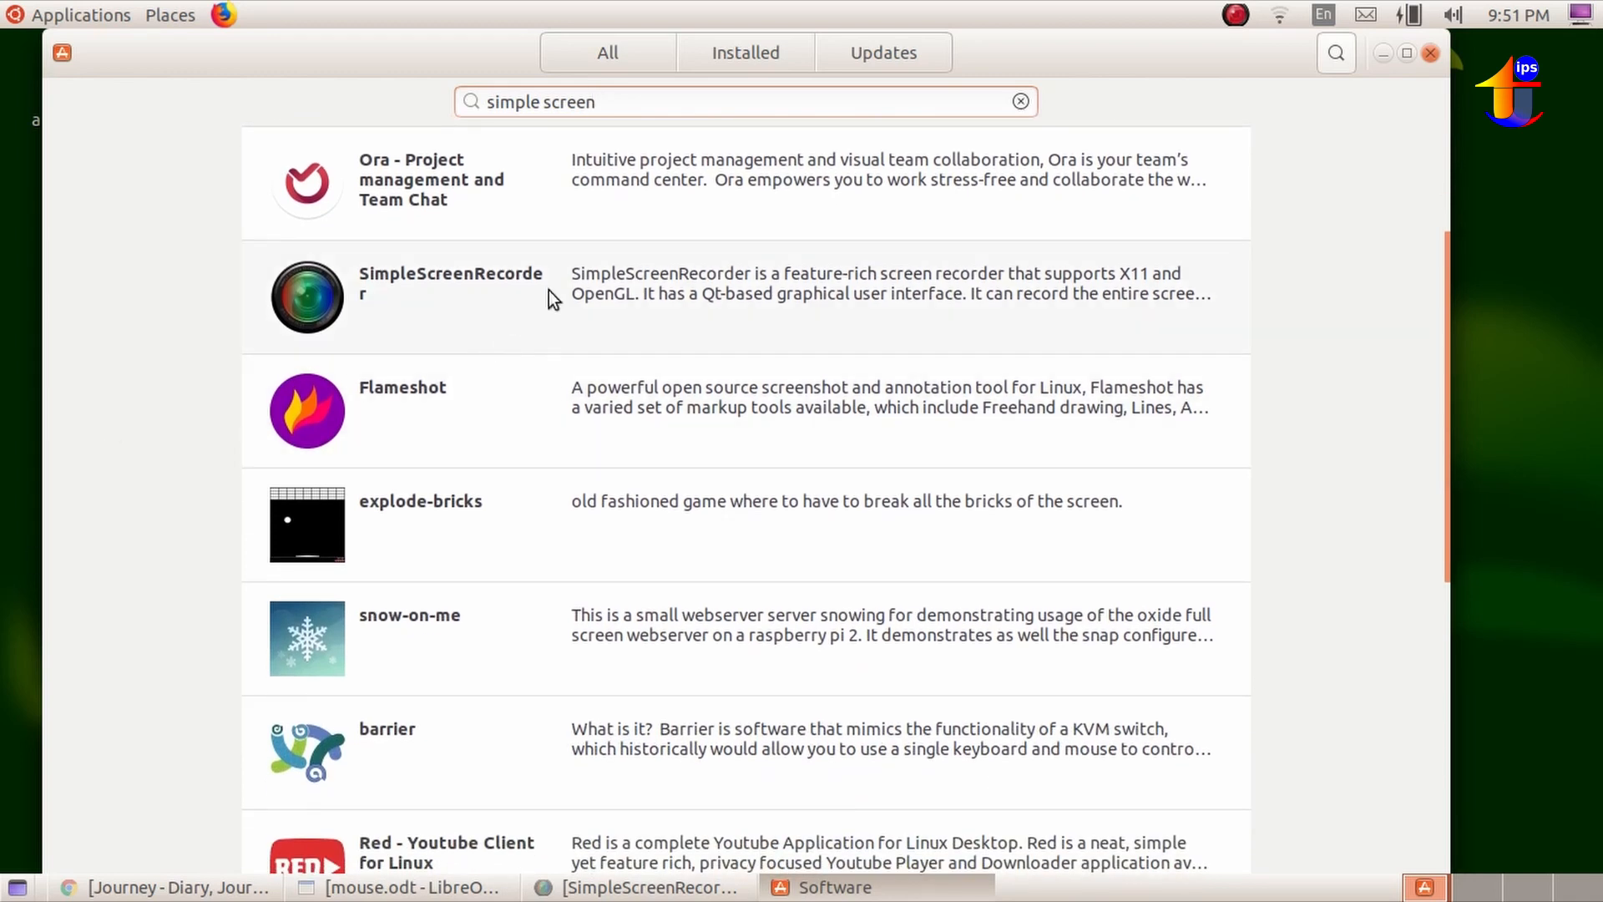
{"action": "left_click", "coordinate": [573, 279]}
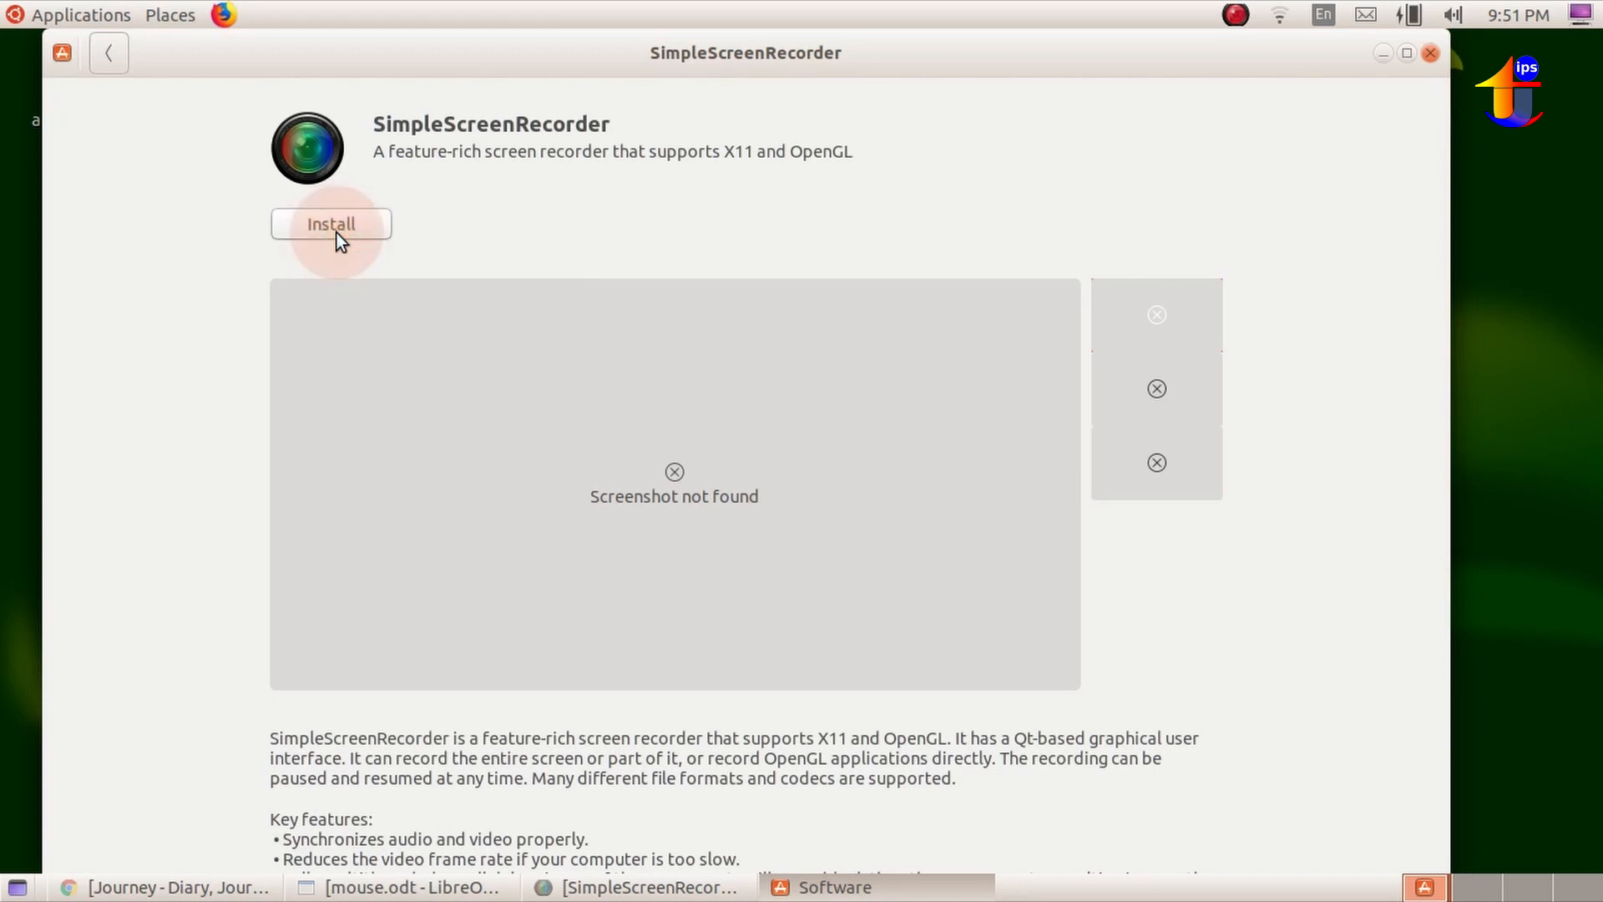
{"action": "left_click", "coordinate": [1431, 53]}
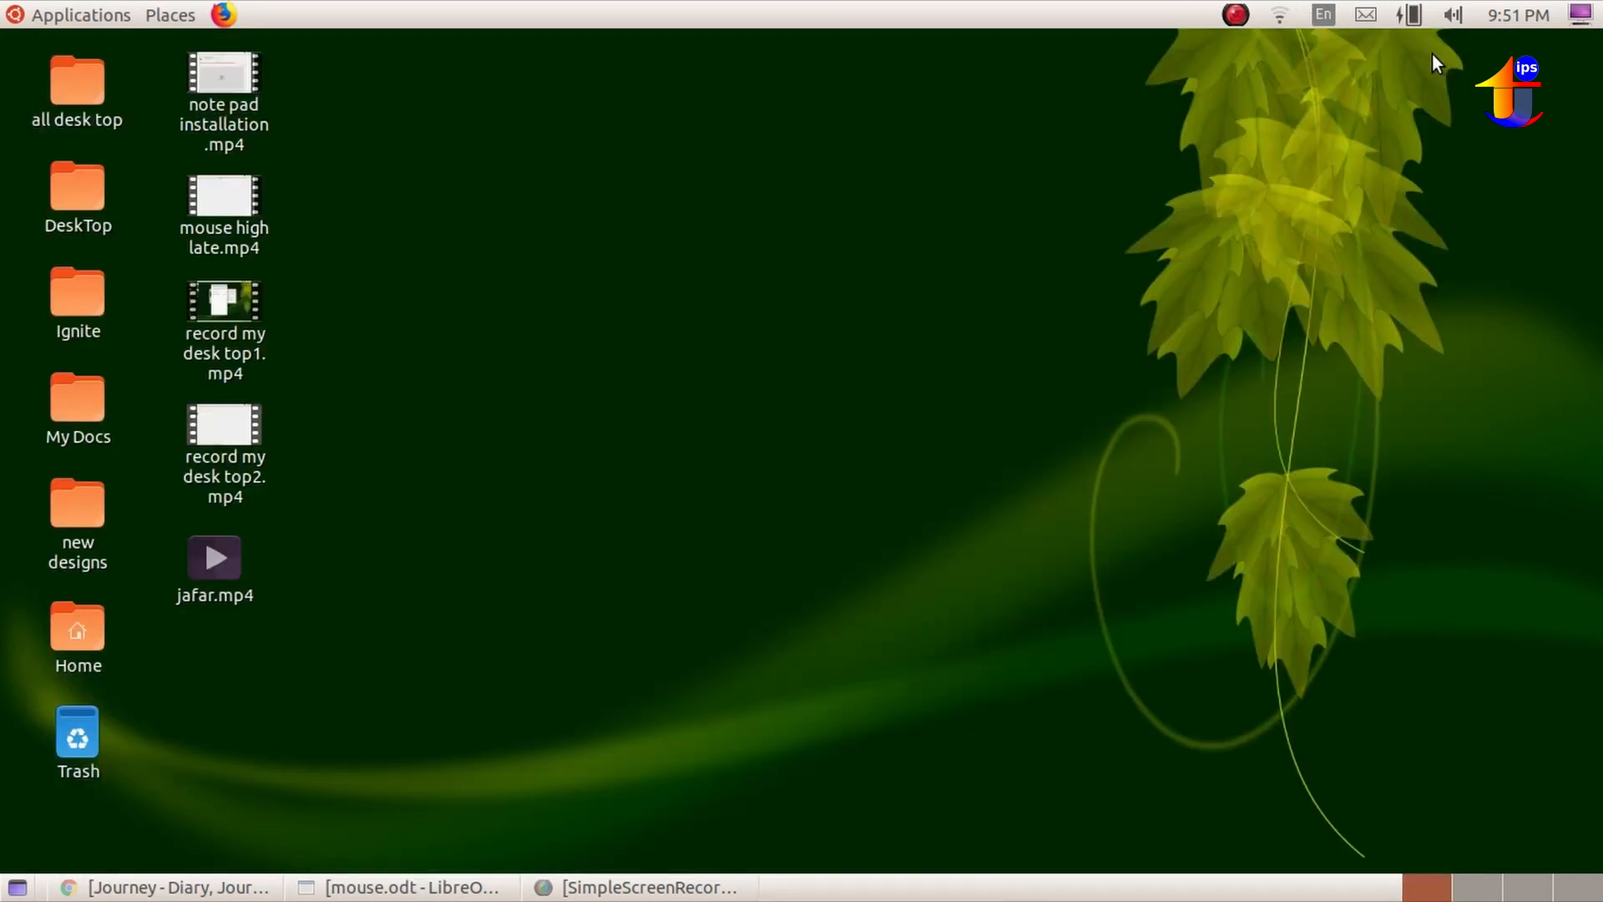
Launch SimpleScreenRecorder from the Sound & Video applications and continue past its welcome page to the input settings.
{"action": "left_click", "coordinate": [25, 15]}
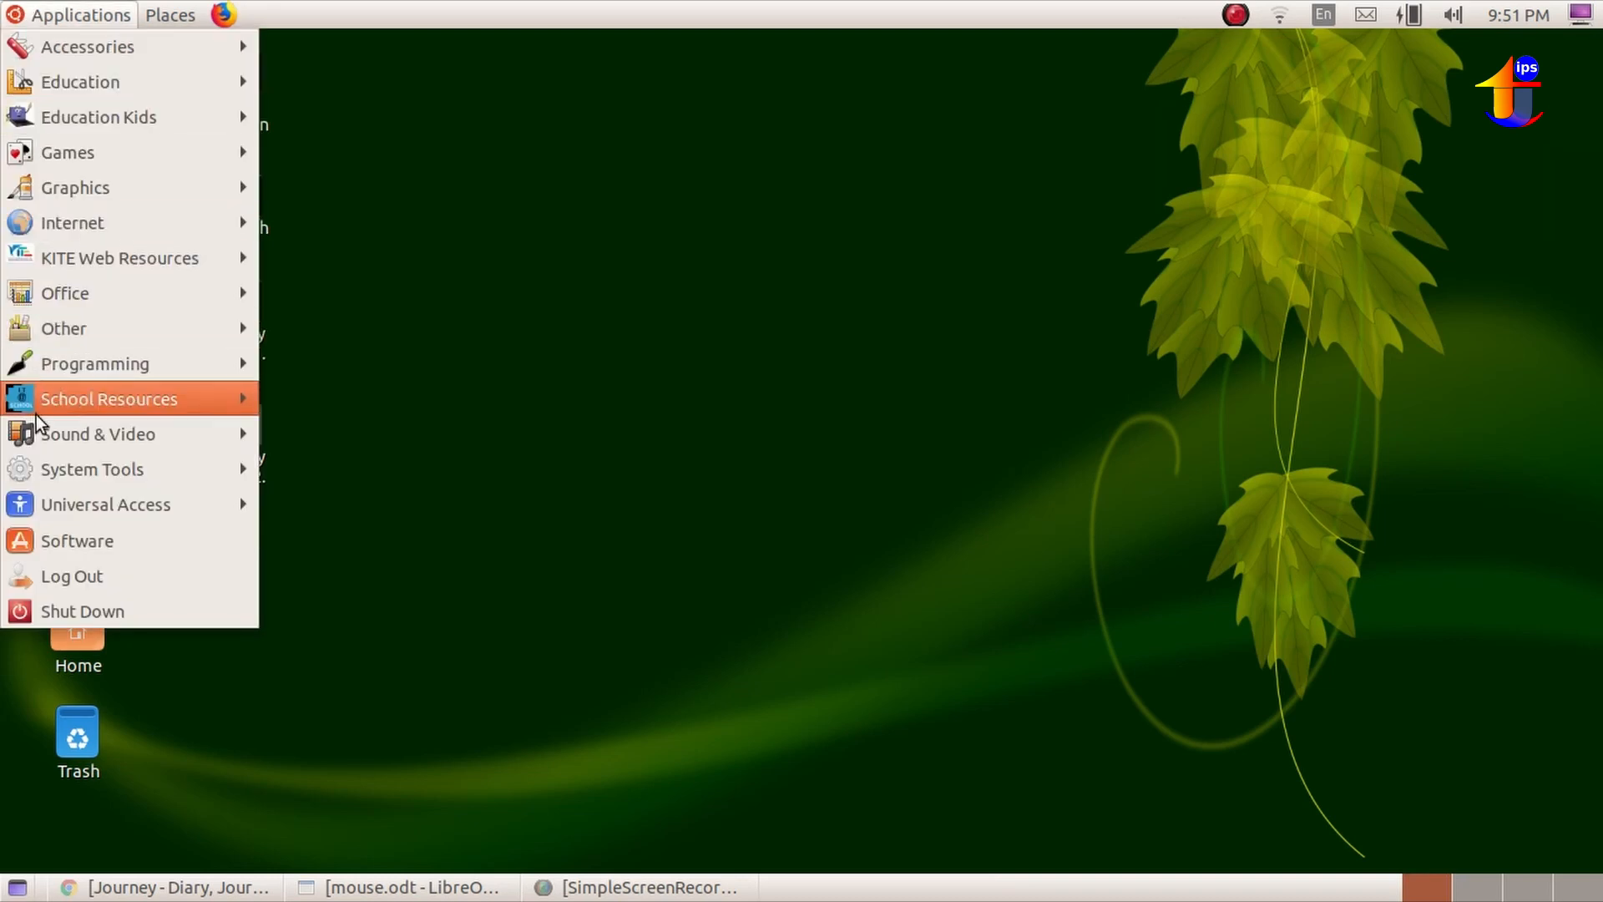
{"action": "mouse_move", "coordinate": [40, 432]}
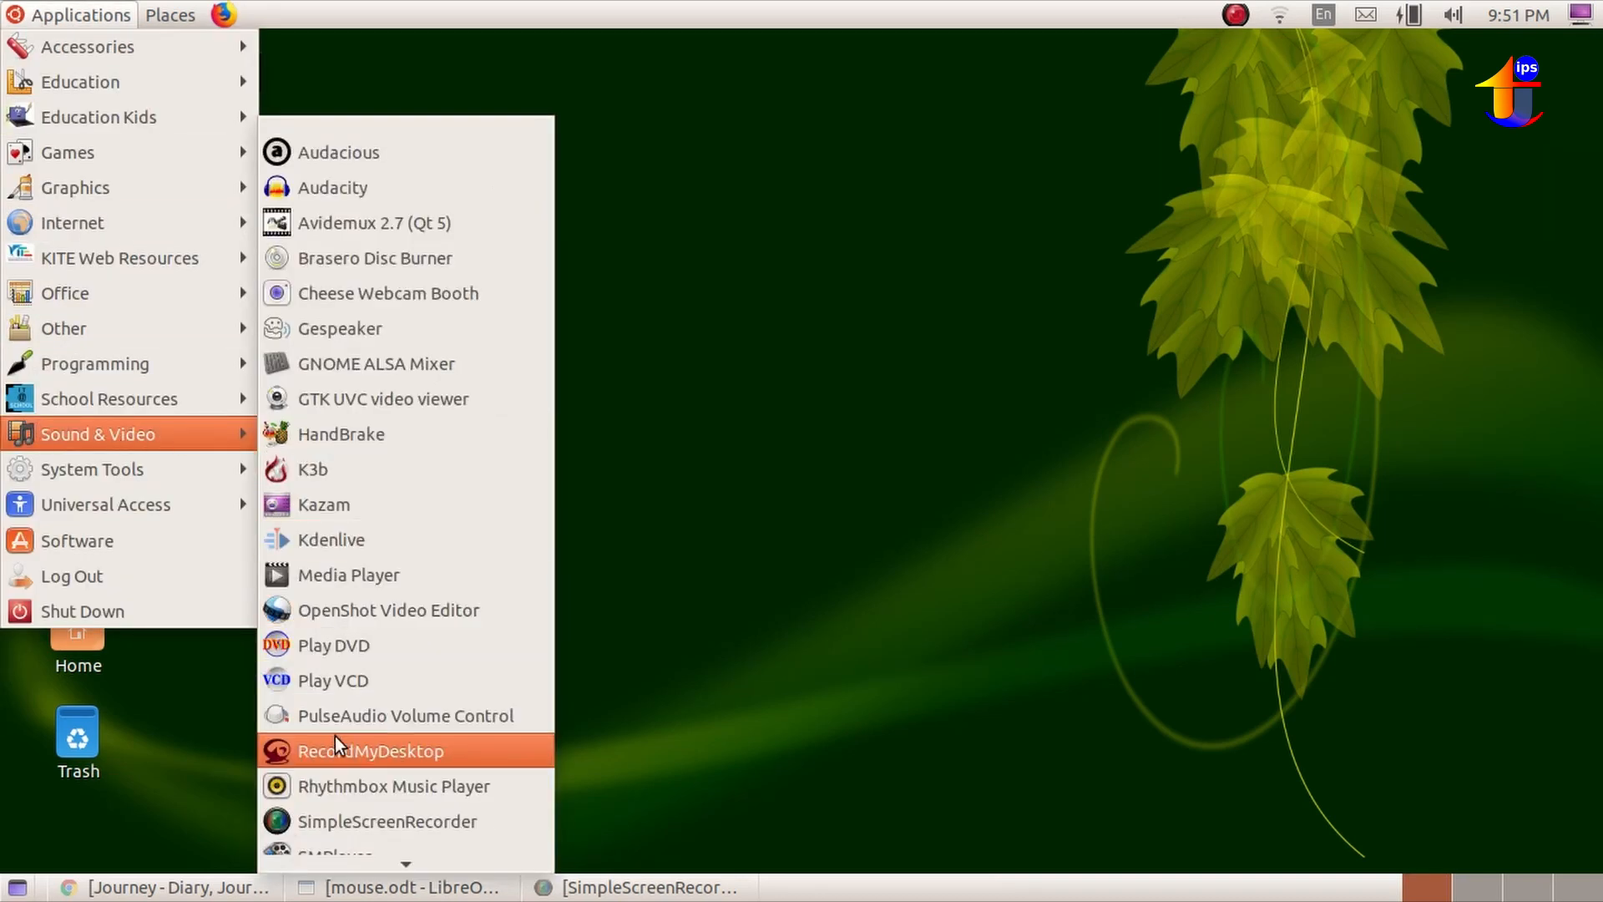
{"action": "left_click", "coordinate": [368, 821]}
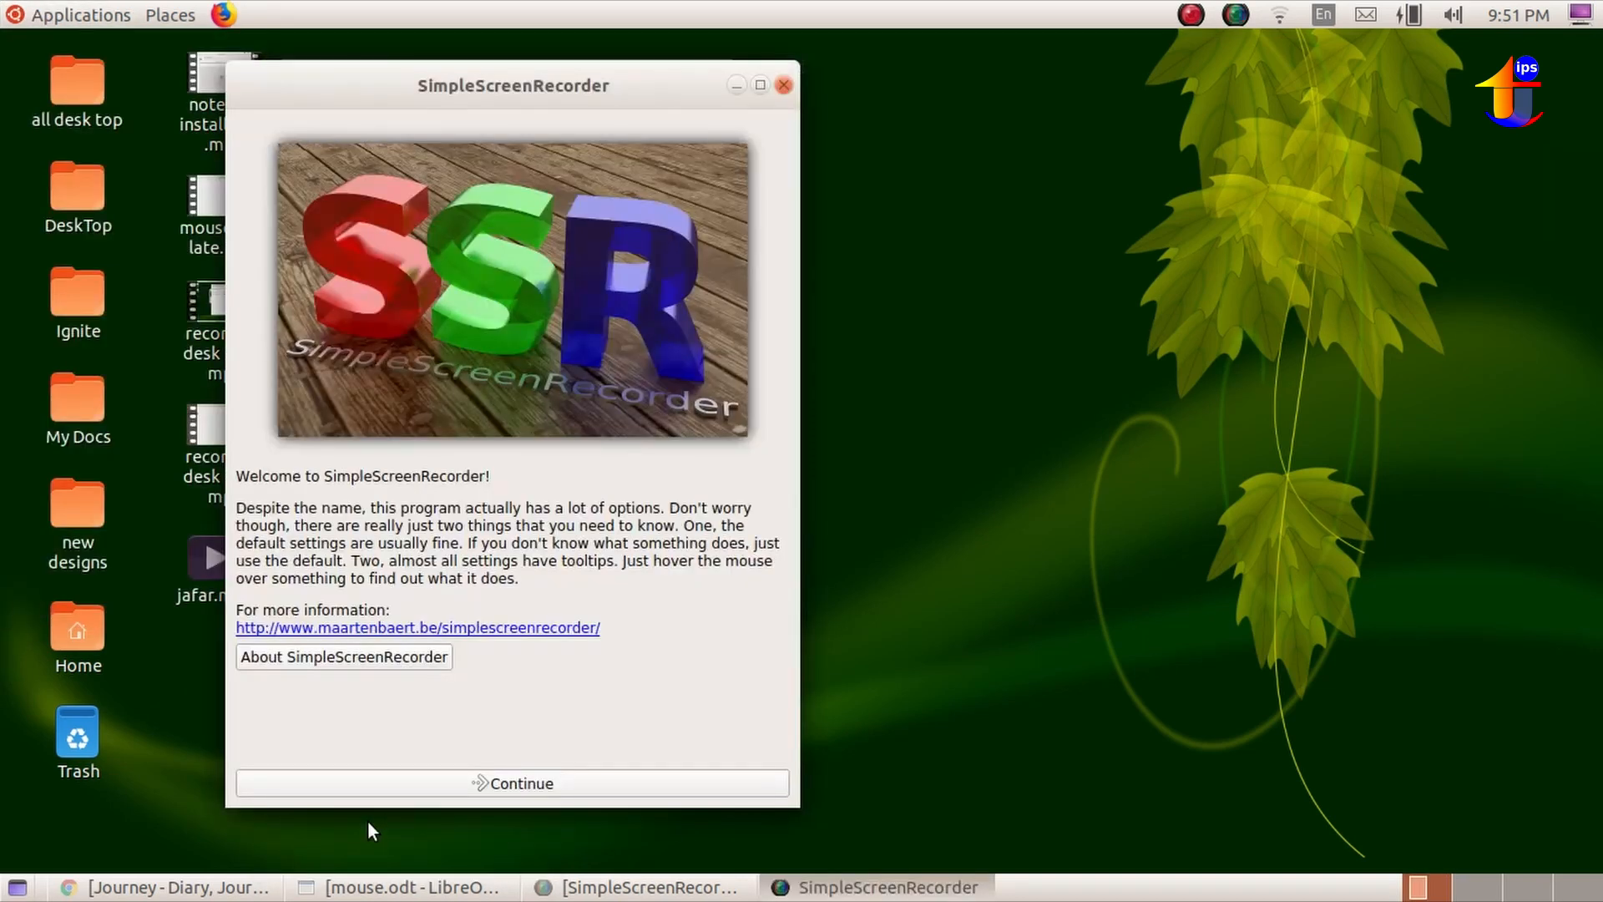
{"action": "left_click", "coordinate": [529, 786]}
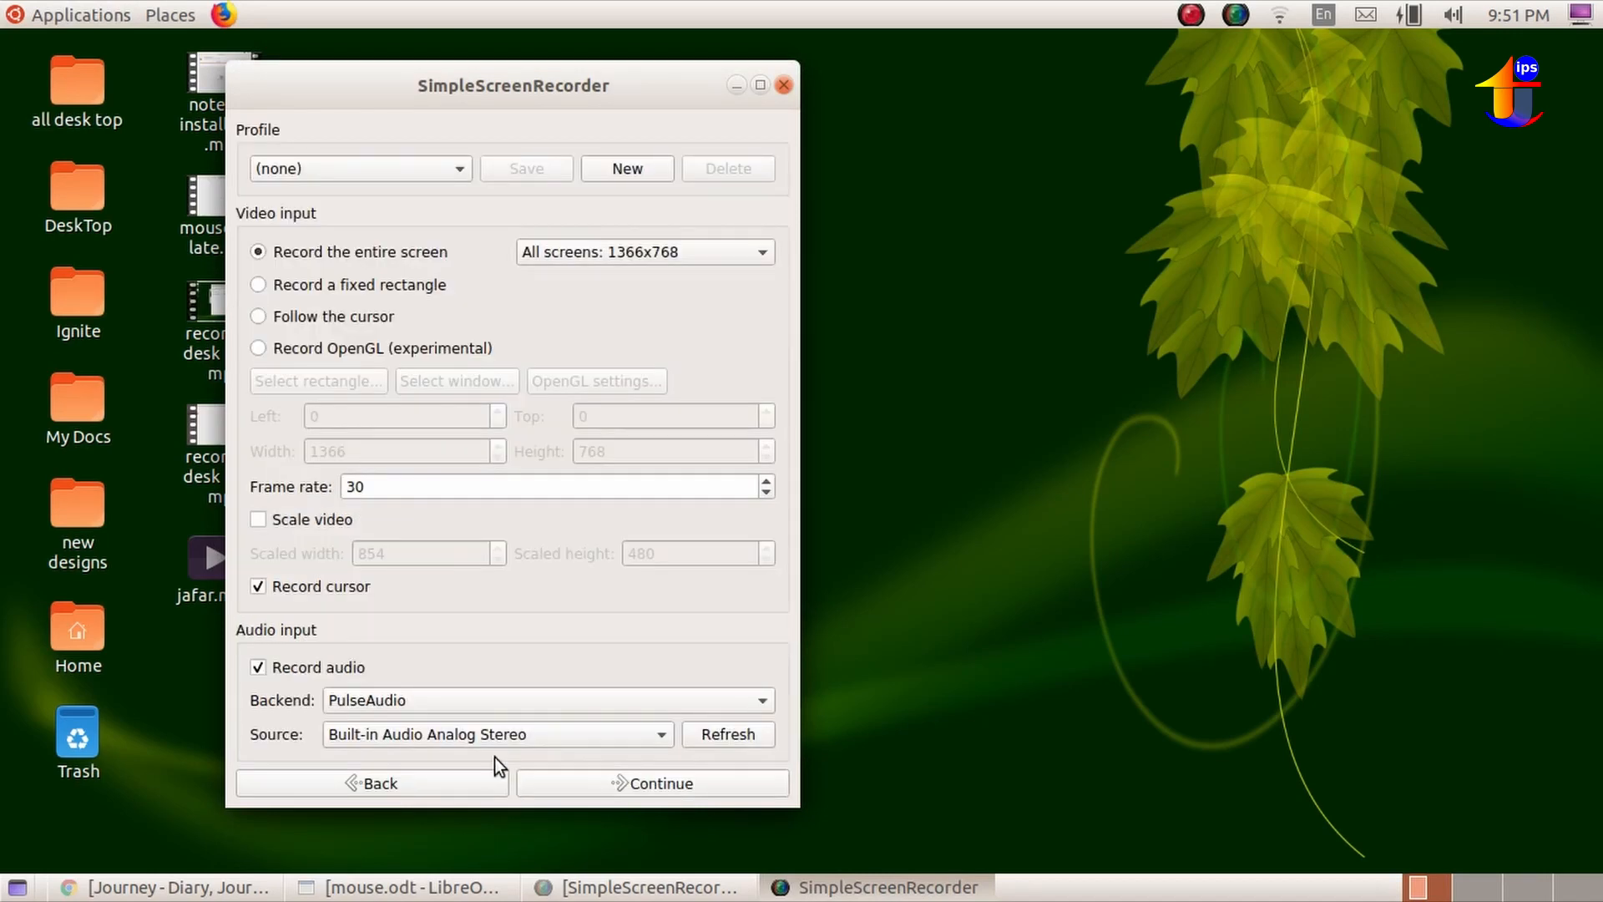
Try the fixed rectangle, follow-the-cursor and OpenGL video inputs, return to recording the entire screen, and check the available screens.
{"action": "left_click", "coordinate": [398, 170]}
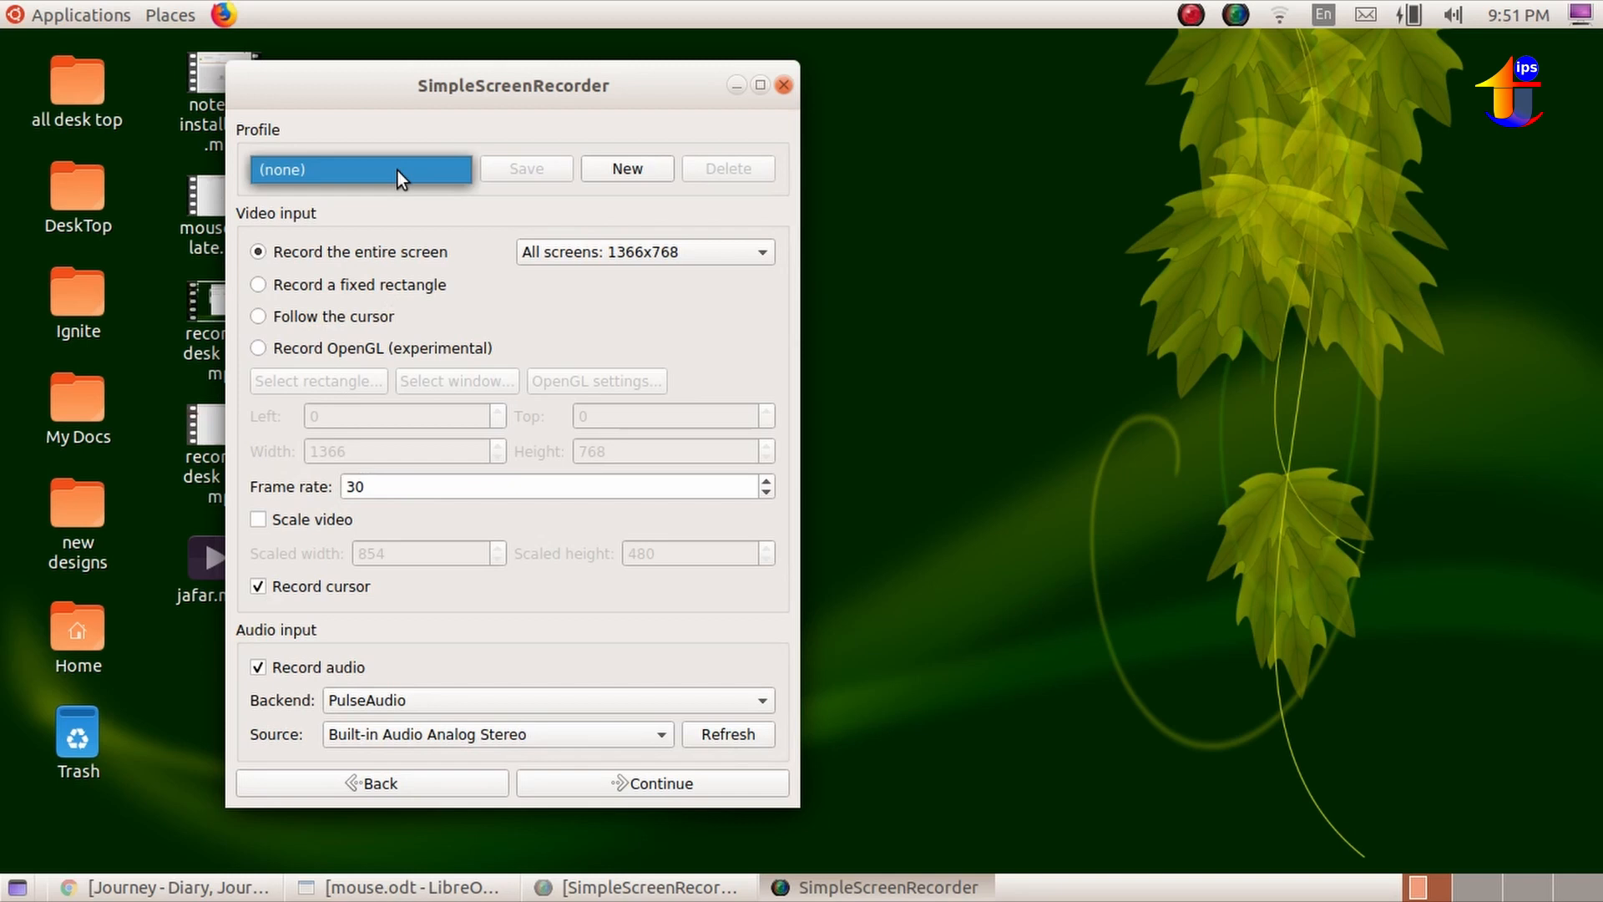
{"action": "left_click", "coordinate": [398, 170]}
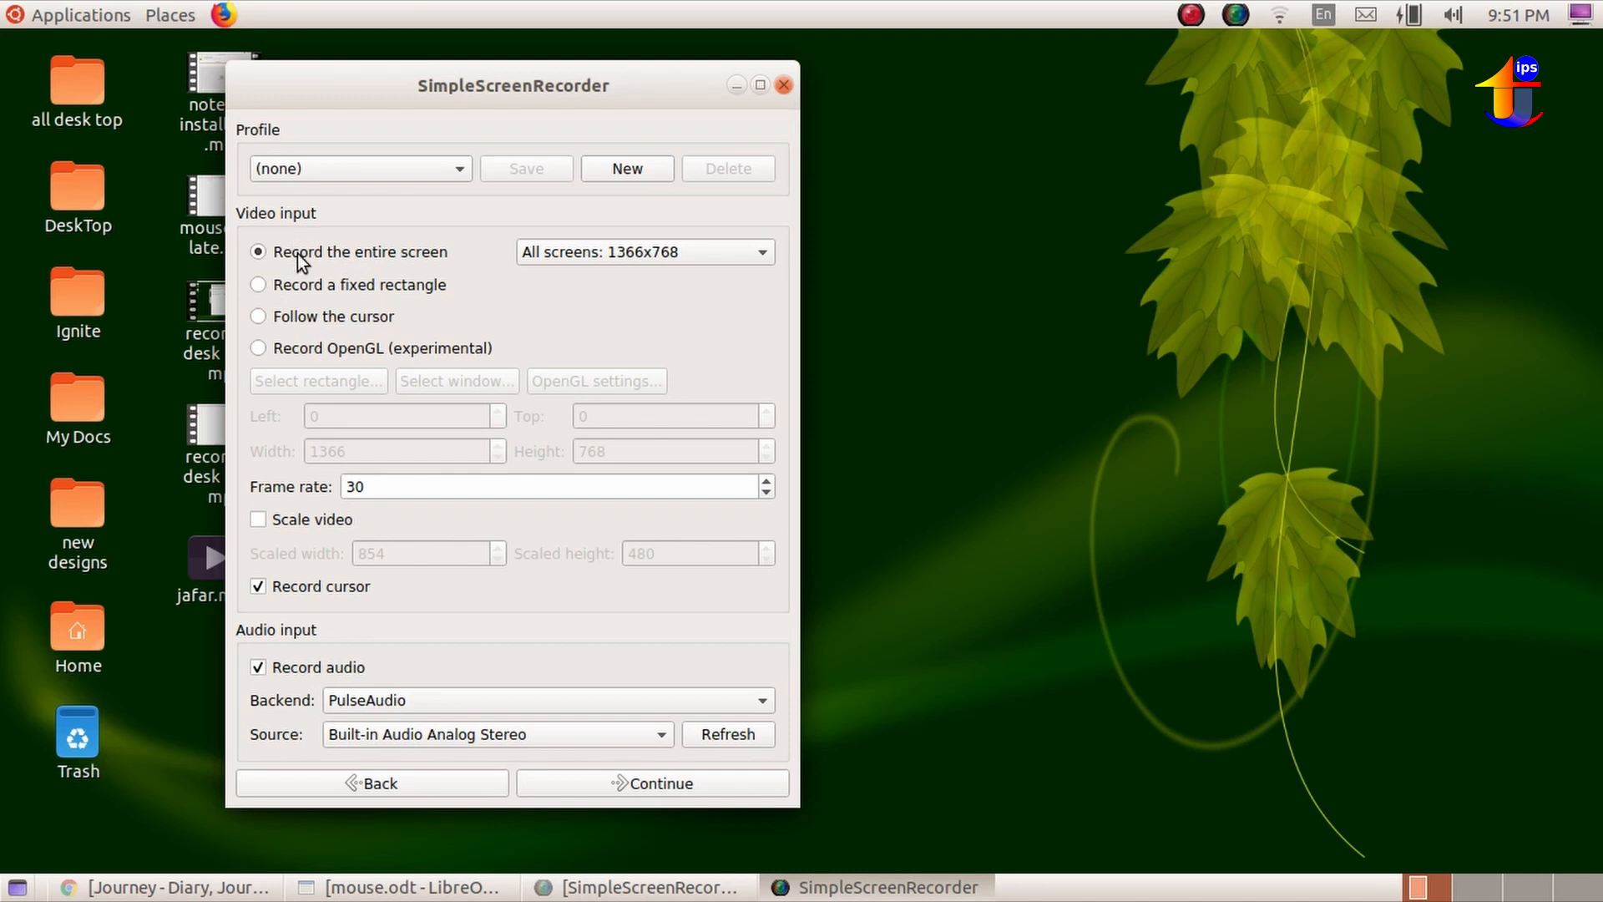
{"action": "left_click", "coordinate": [258, 286]}
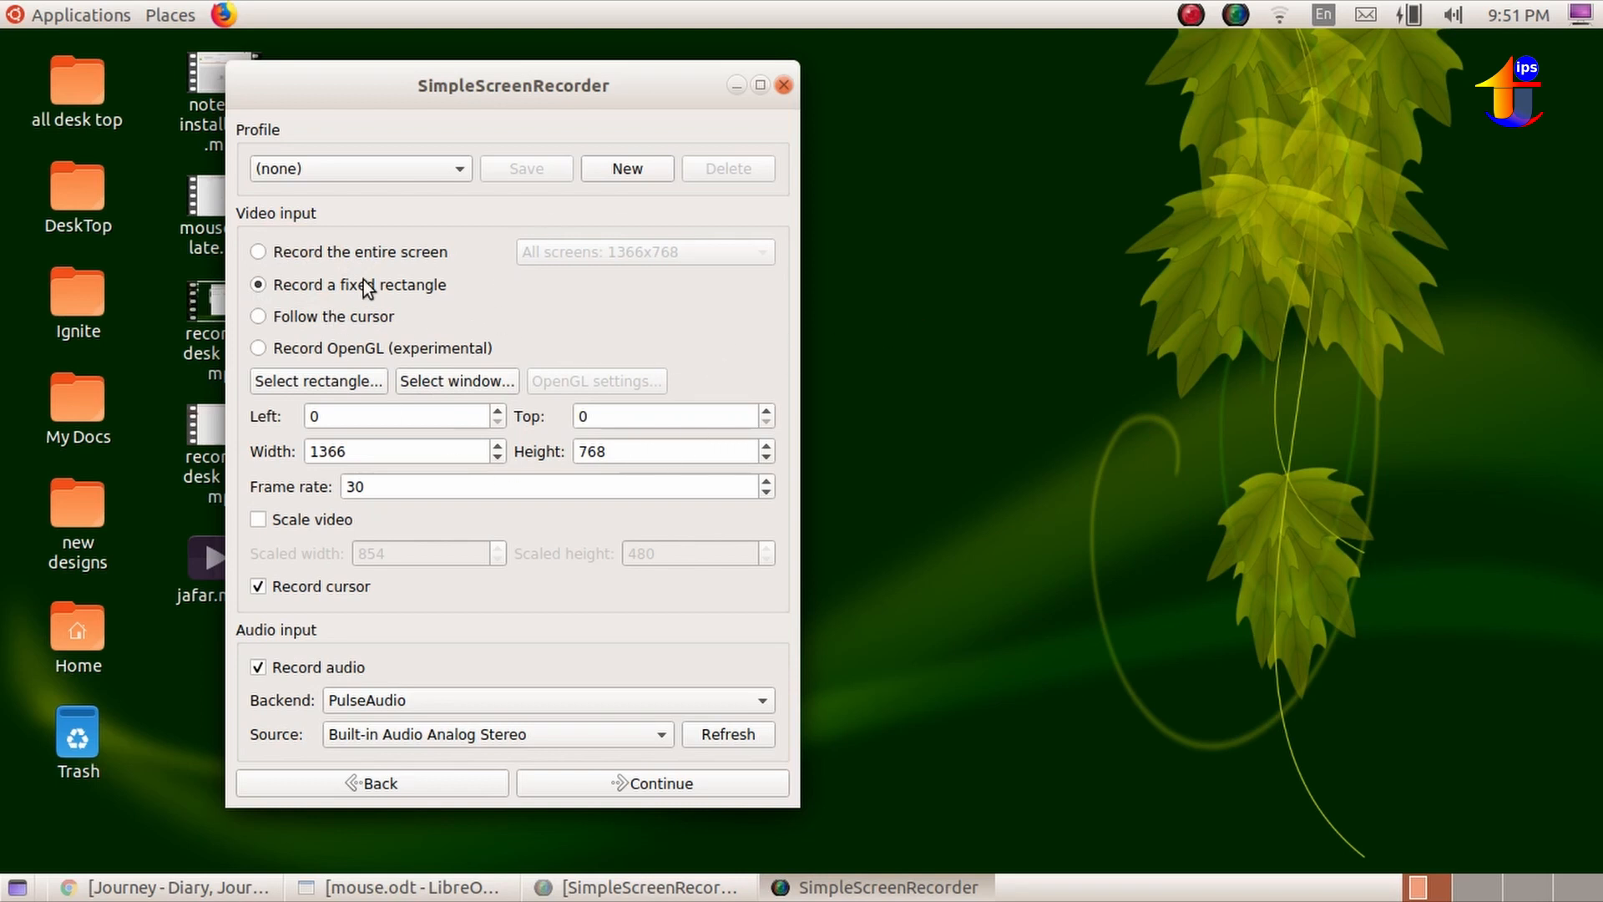
{"action": "left_click", "coordinate": [262, 319]}
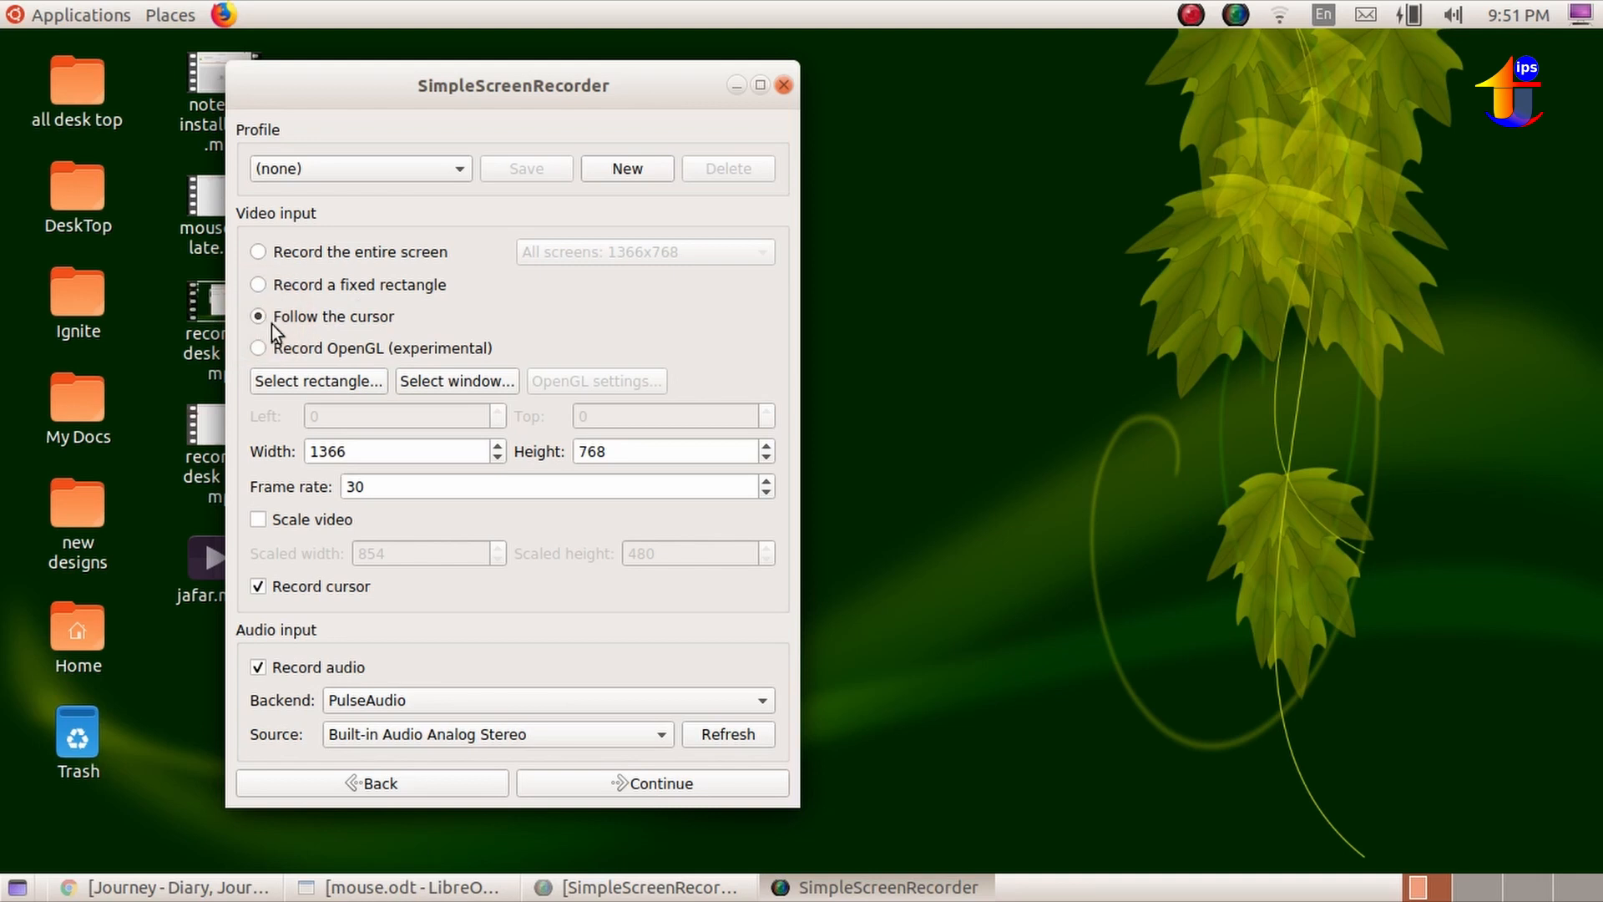
{"action": "left_click", "coordinate": [275, 352]}
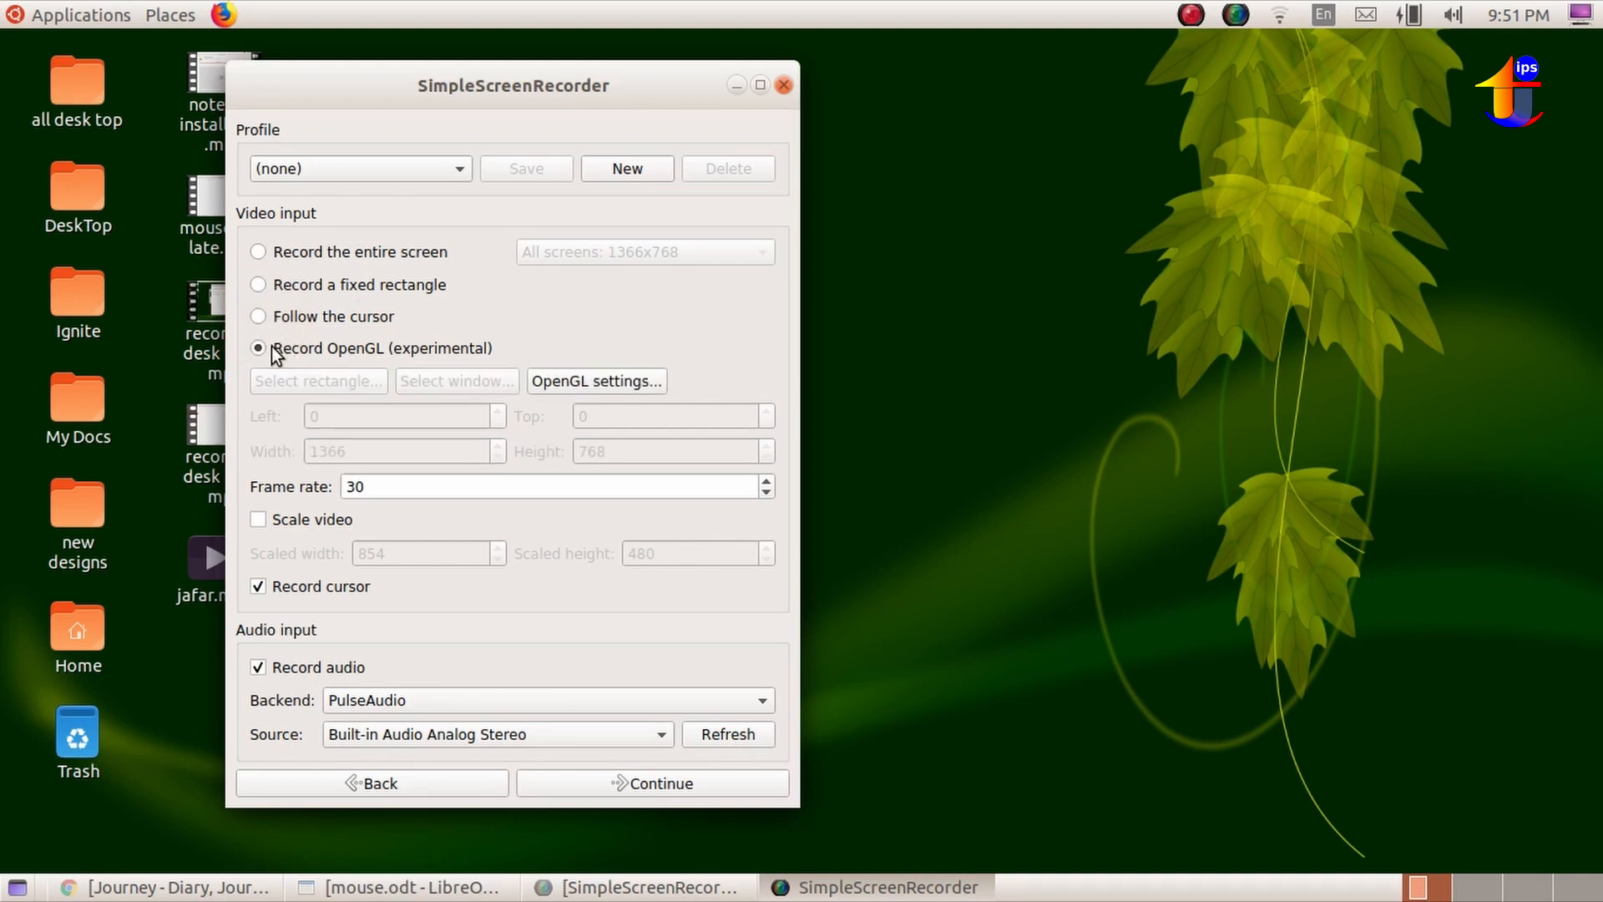
{"action": "left_click", "coordinate": [260, 252]}
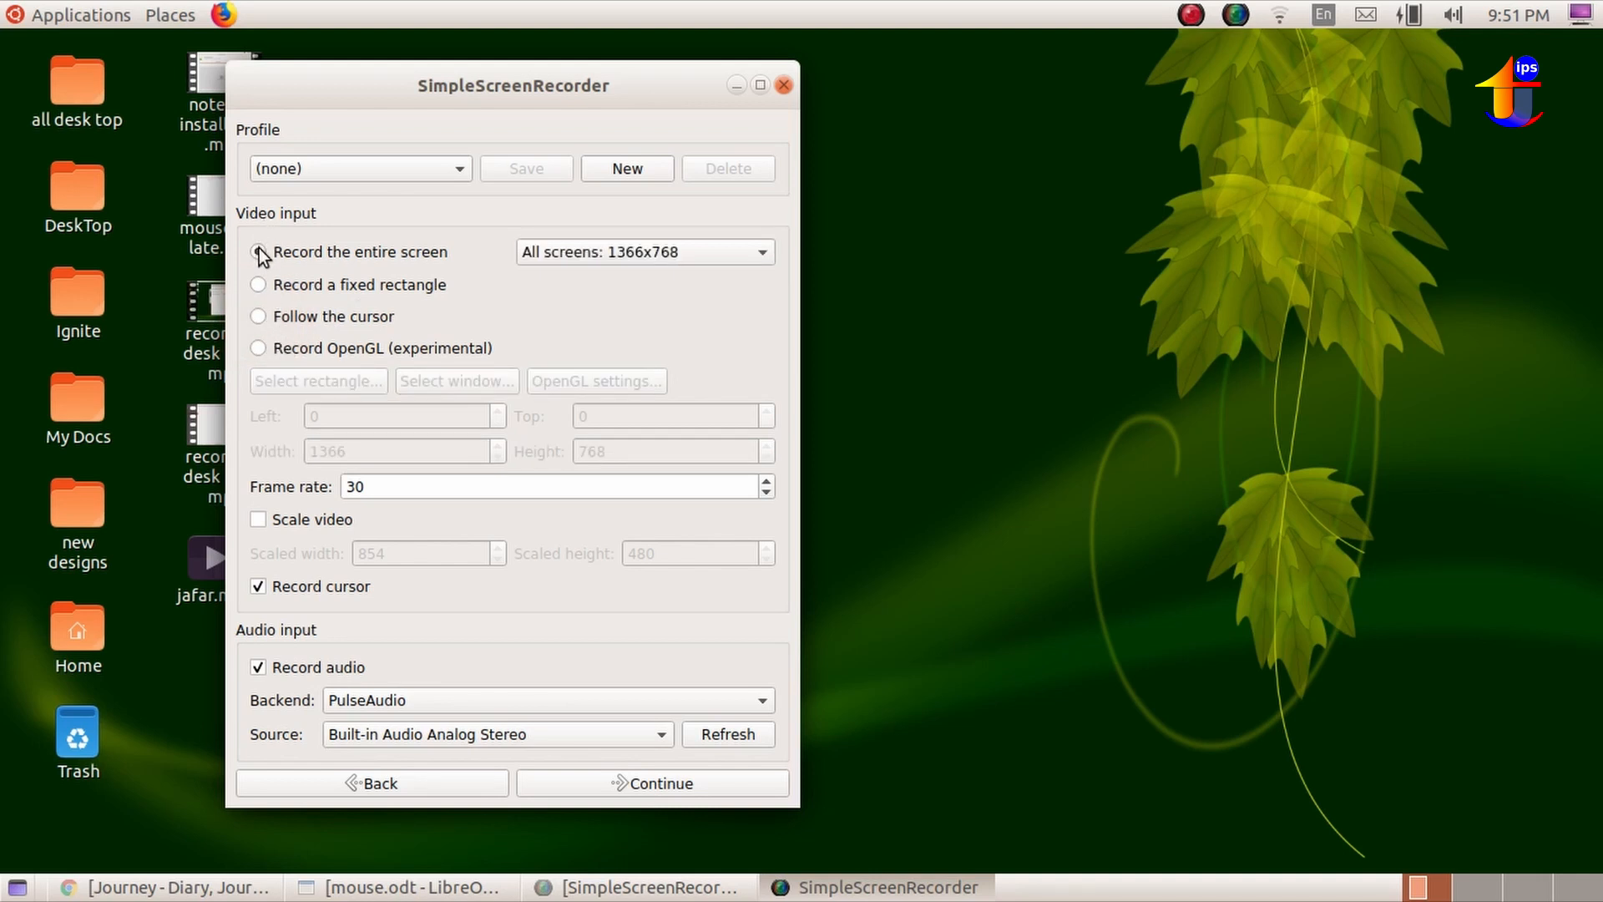
{"action": "left_click", "coordinate": [571, 253]}
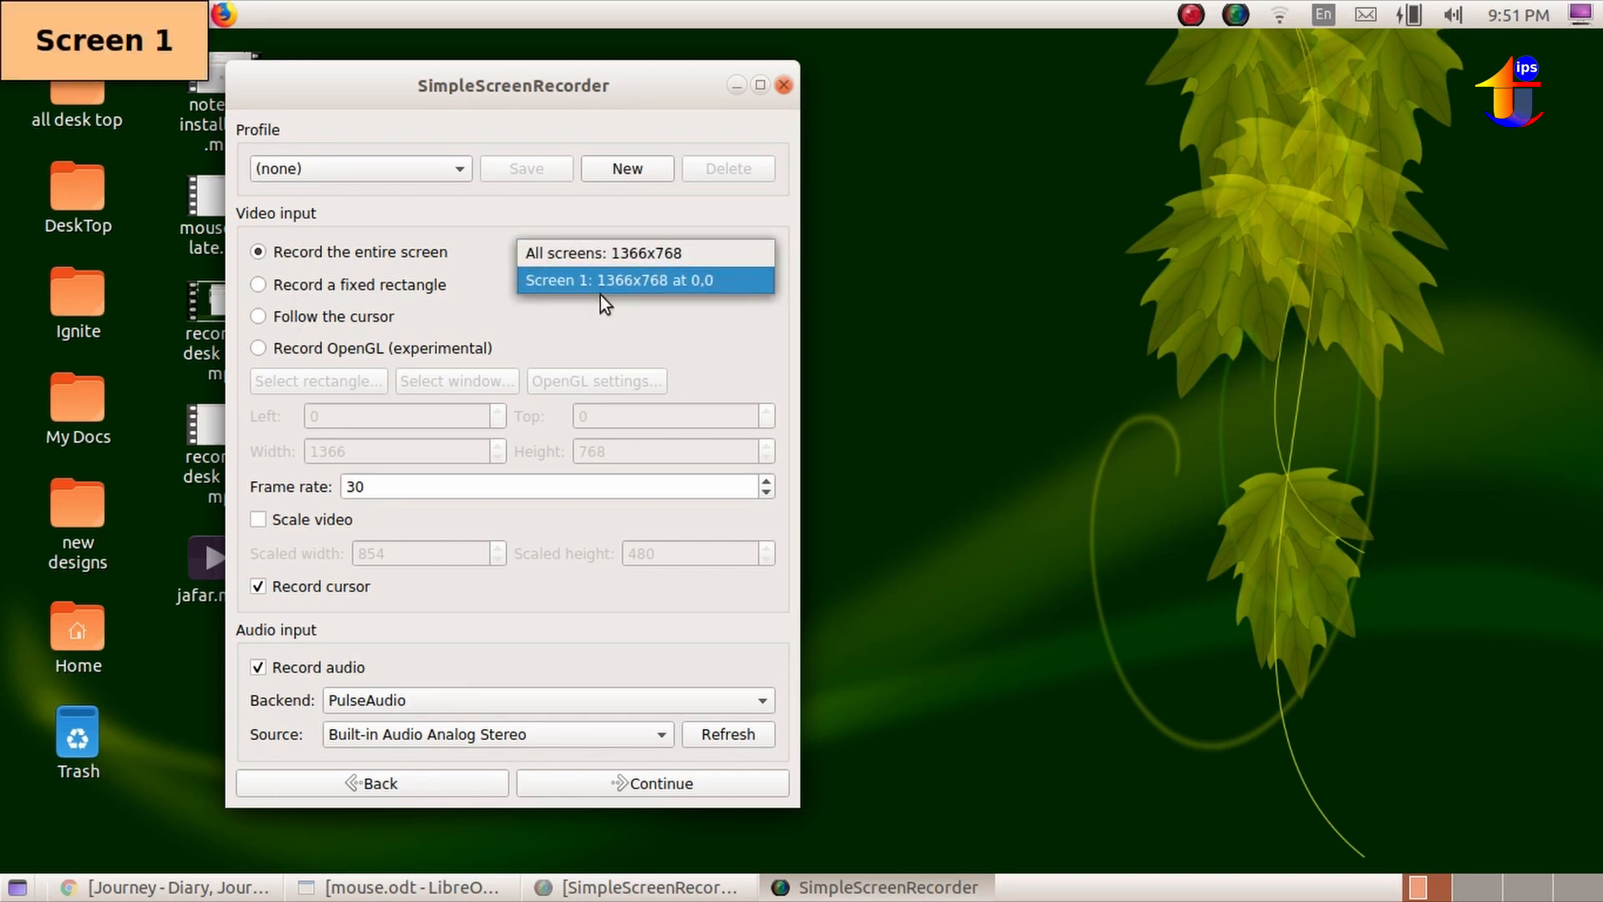
{"action": "key", "text": "Escape"}
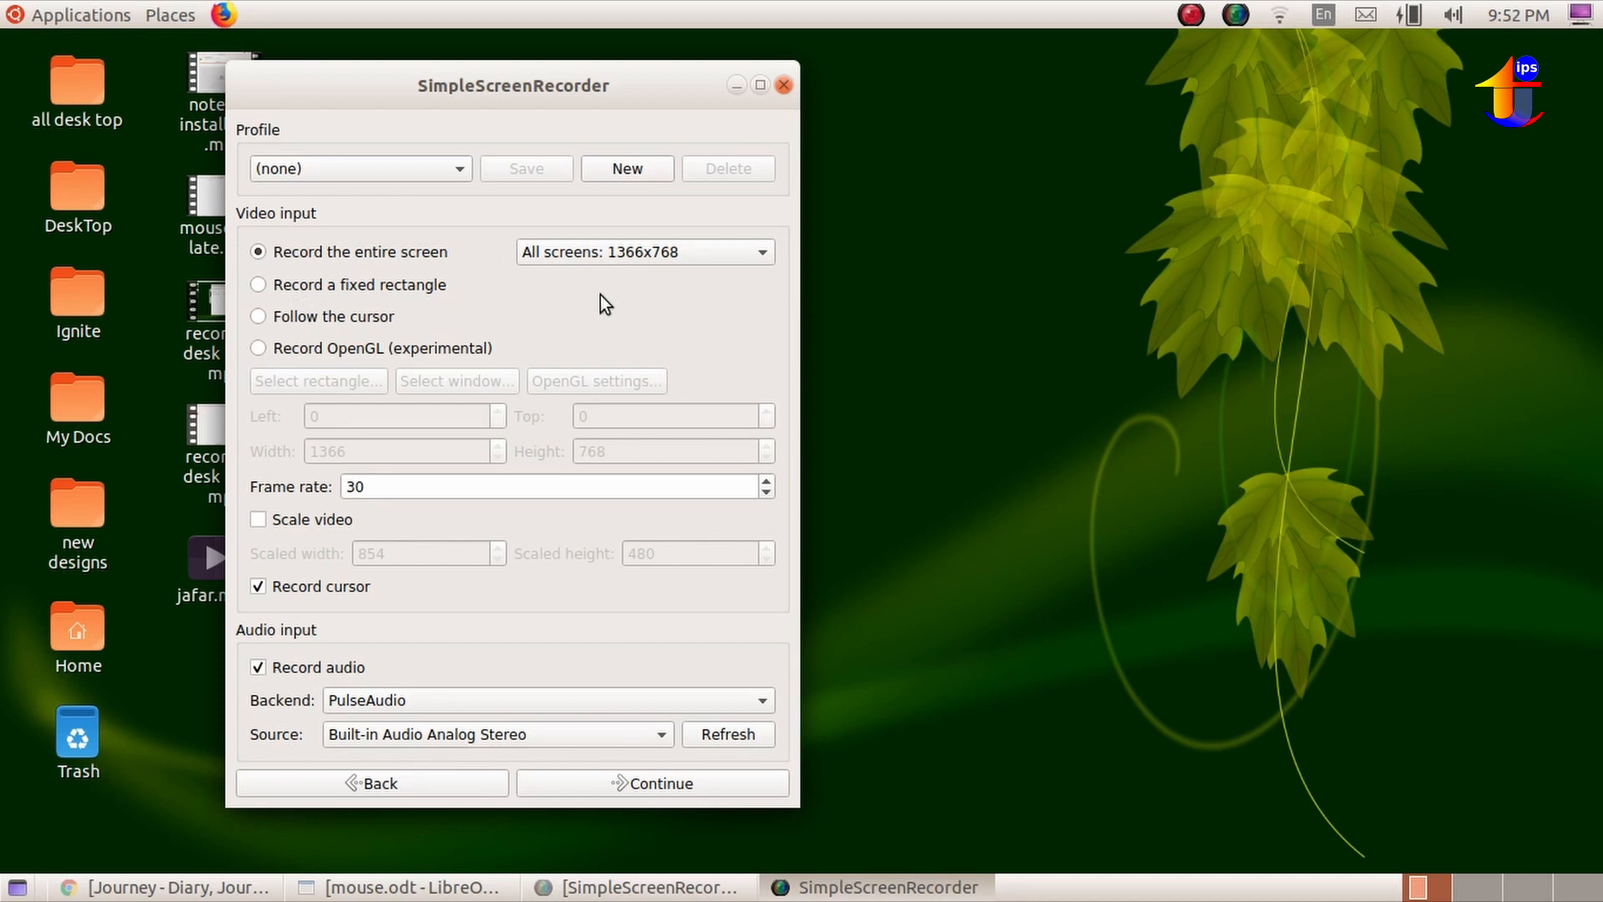
Try different frame rates and return to 30, and switch video scaling on and back off.
{"action": "left_click", "coordinate": [543, 488]}
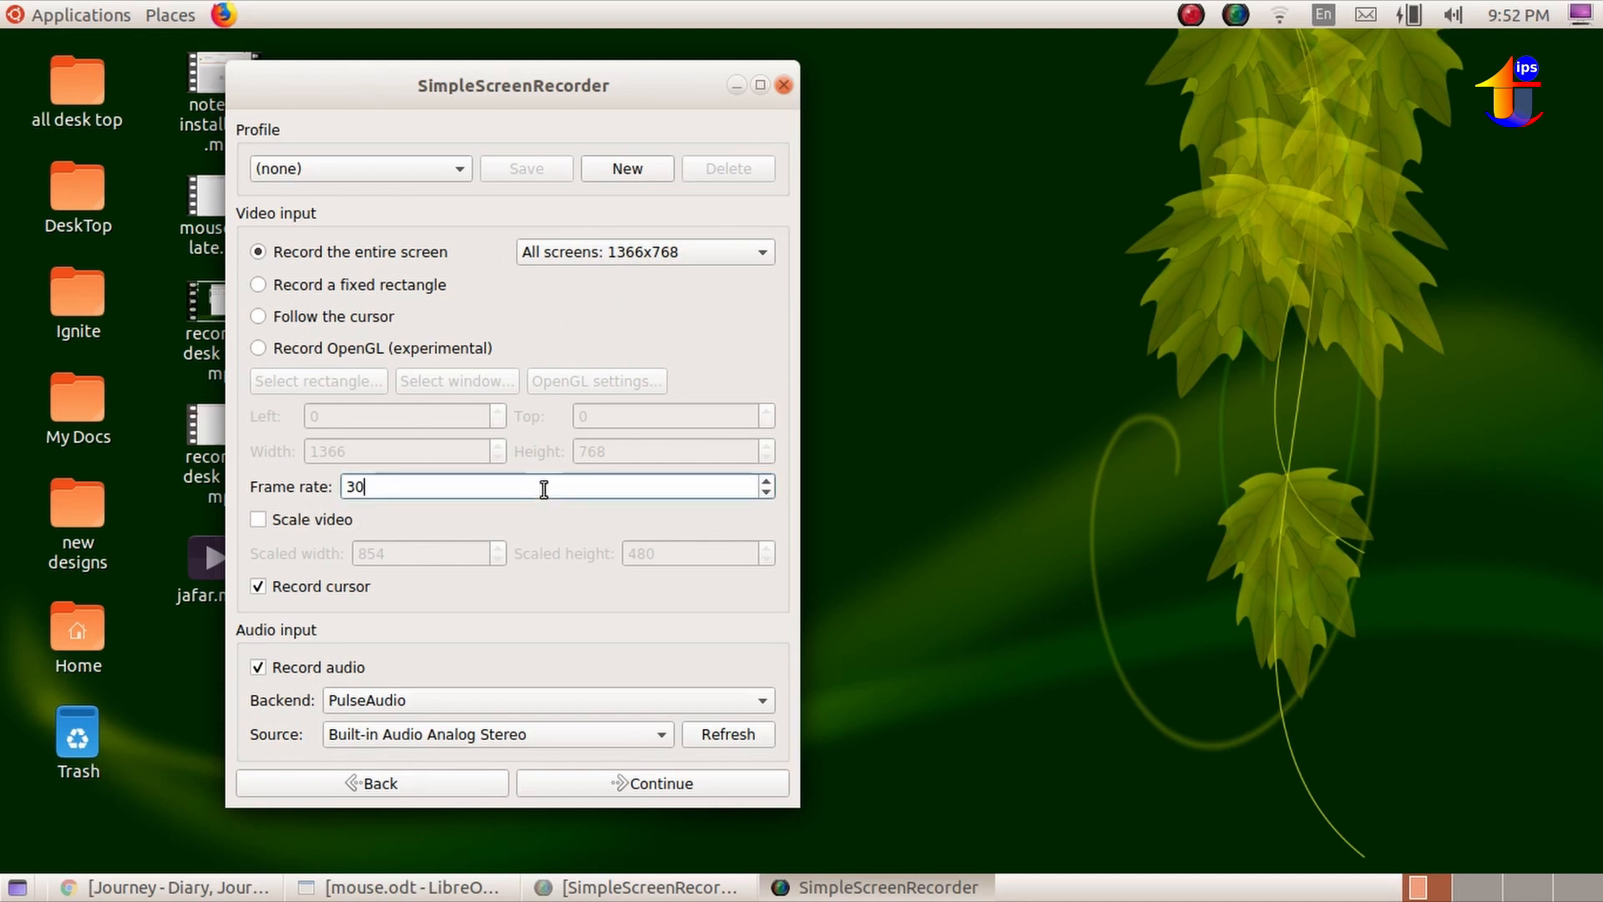
{"action": "left_click", "coordinate": [767, 484]}
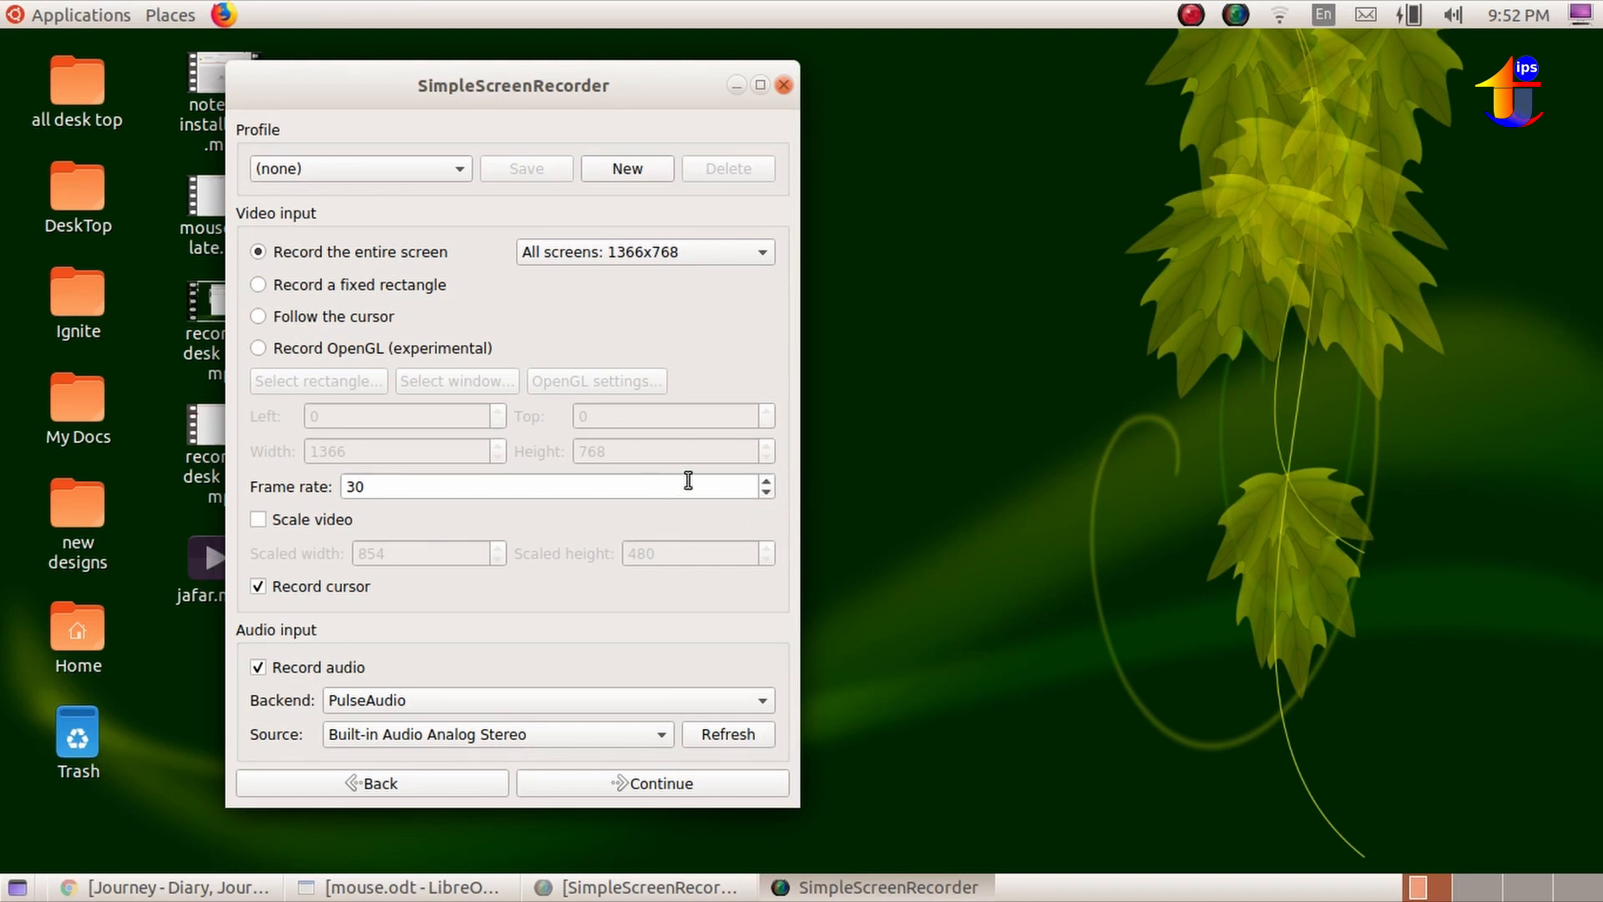
{"action": "left_click", "coordinate": [765, 492]}
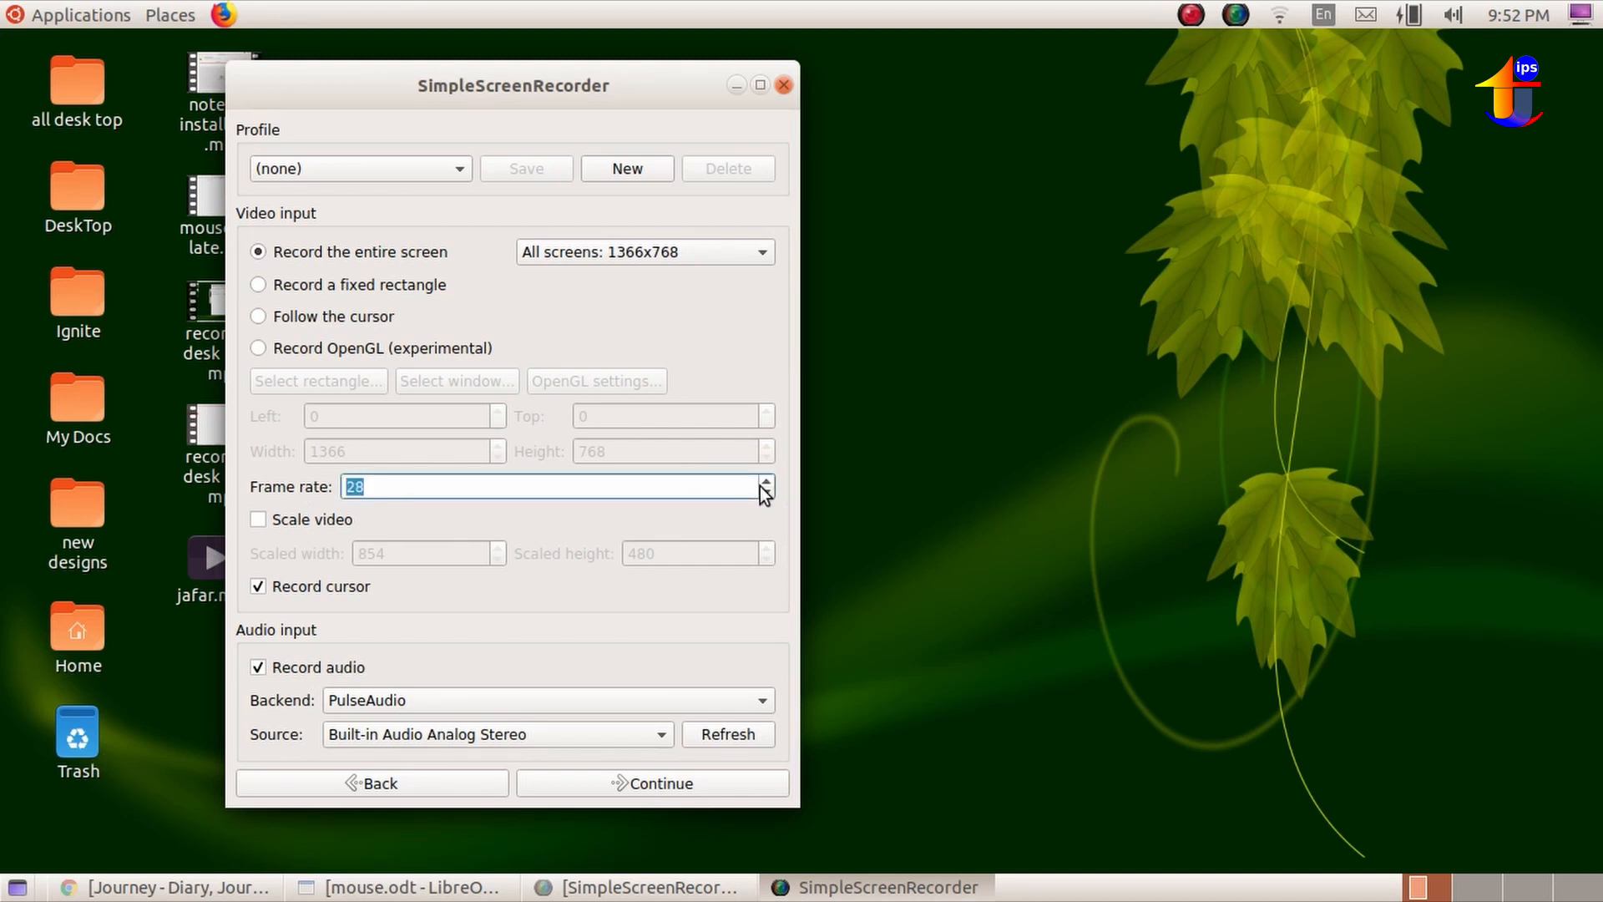
{"action": "left_click", "coordinate": [764, 484]}
{"action": "left_click", "coordinate": [764, 484]}
{"action": "left_click", "coordinate": [764, 484]}
{"action": "left_click", "coordinate": [764, 484]}
{"action": "left_click", "coordinate": [764, 484]}
{"action": "left_click", "coordinate": [764, 484]}
{"action": "left_click", "coordinate": [766, 493]}
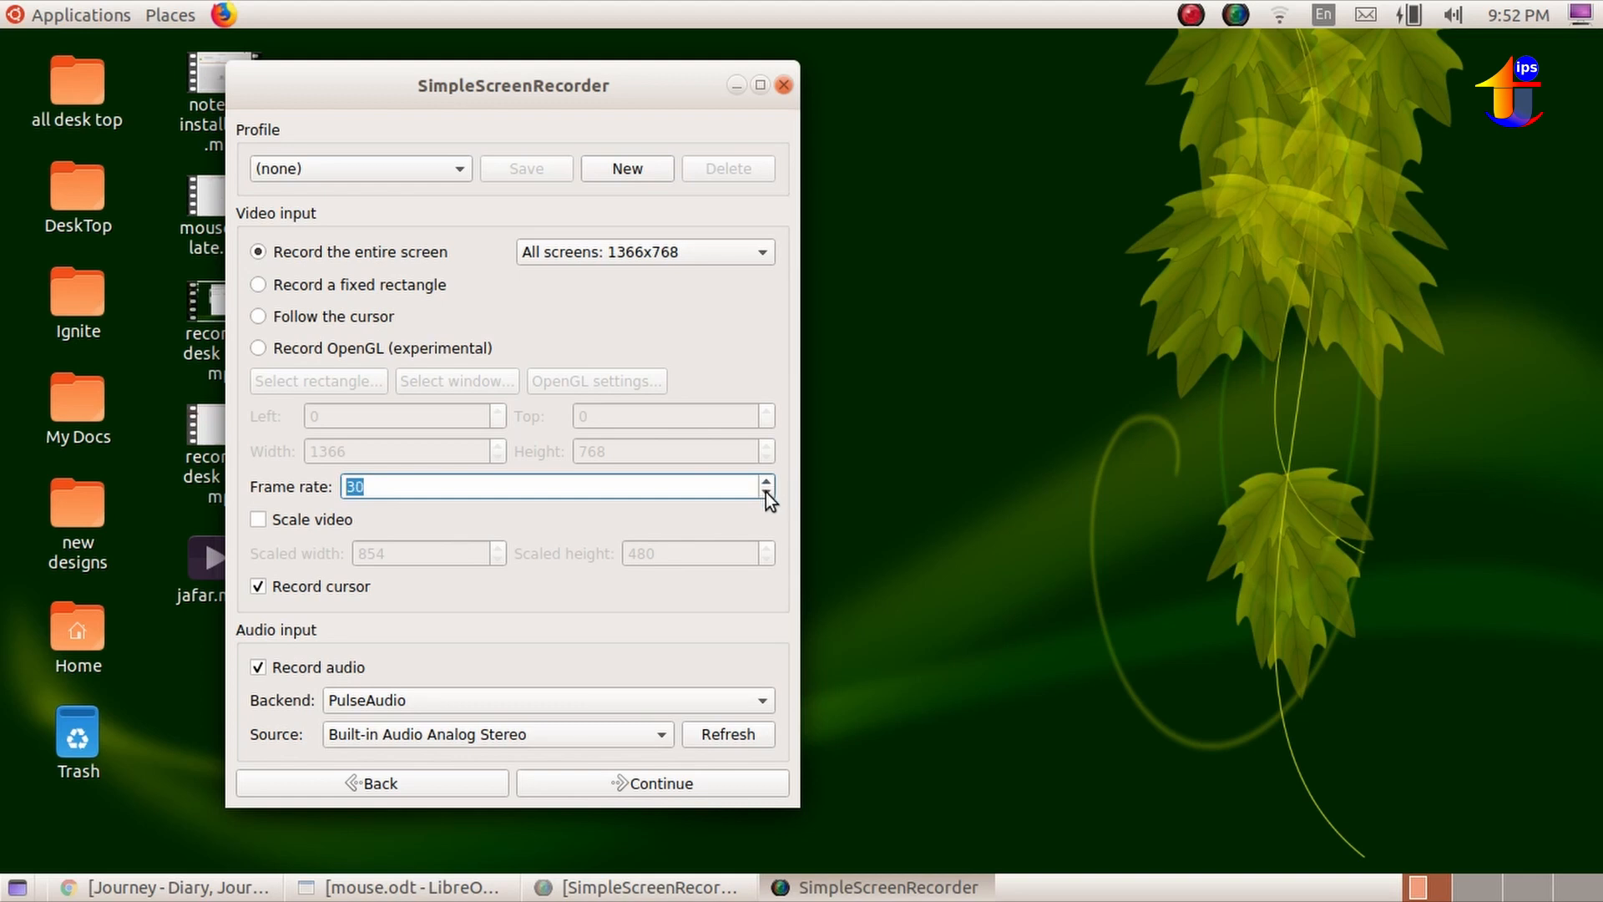
{"action": "left_click", "coordinate": [479, 508]}
{"action": "left_click", "coordinate": [258, 518]}
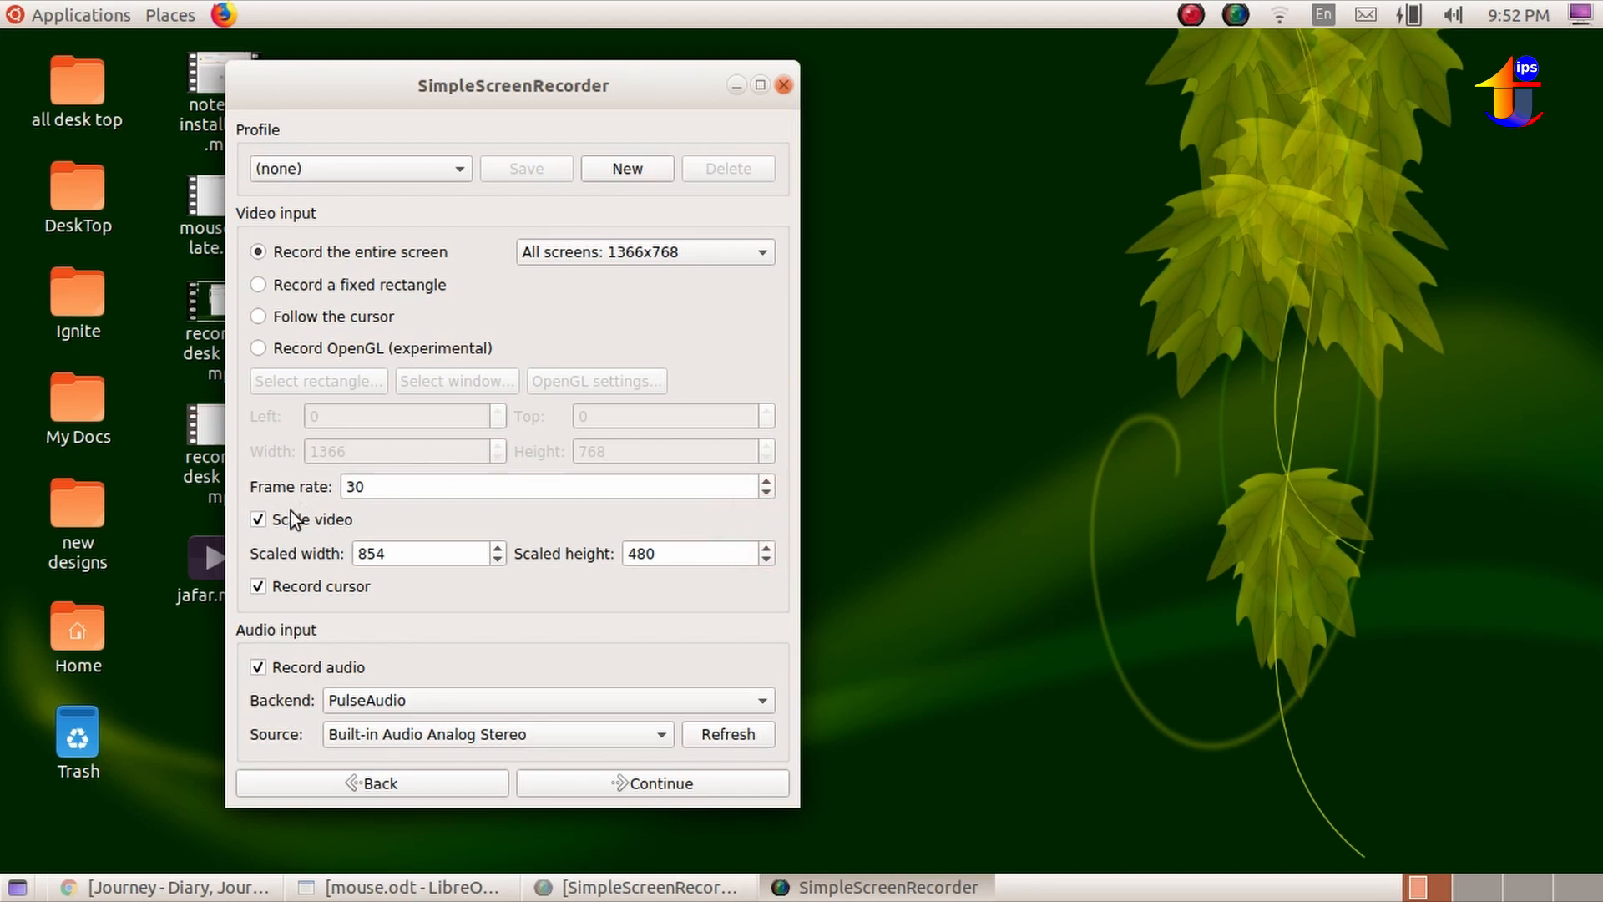
{"action": "left_click", "coordinate": [260, 521]}
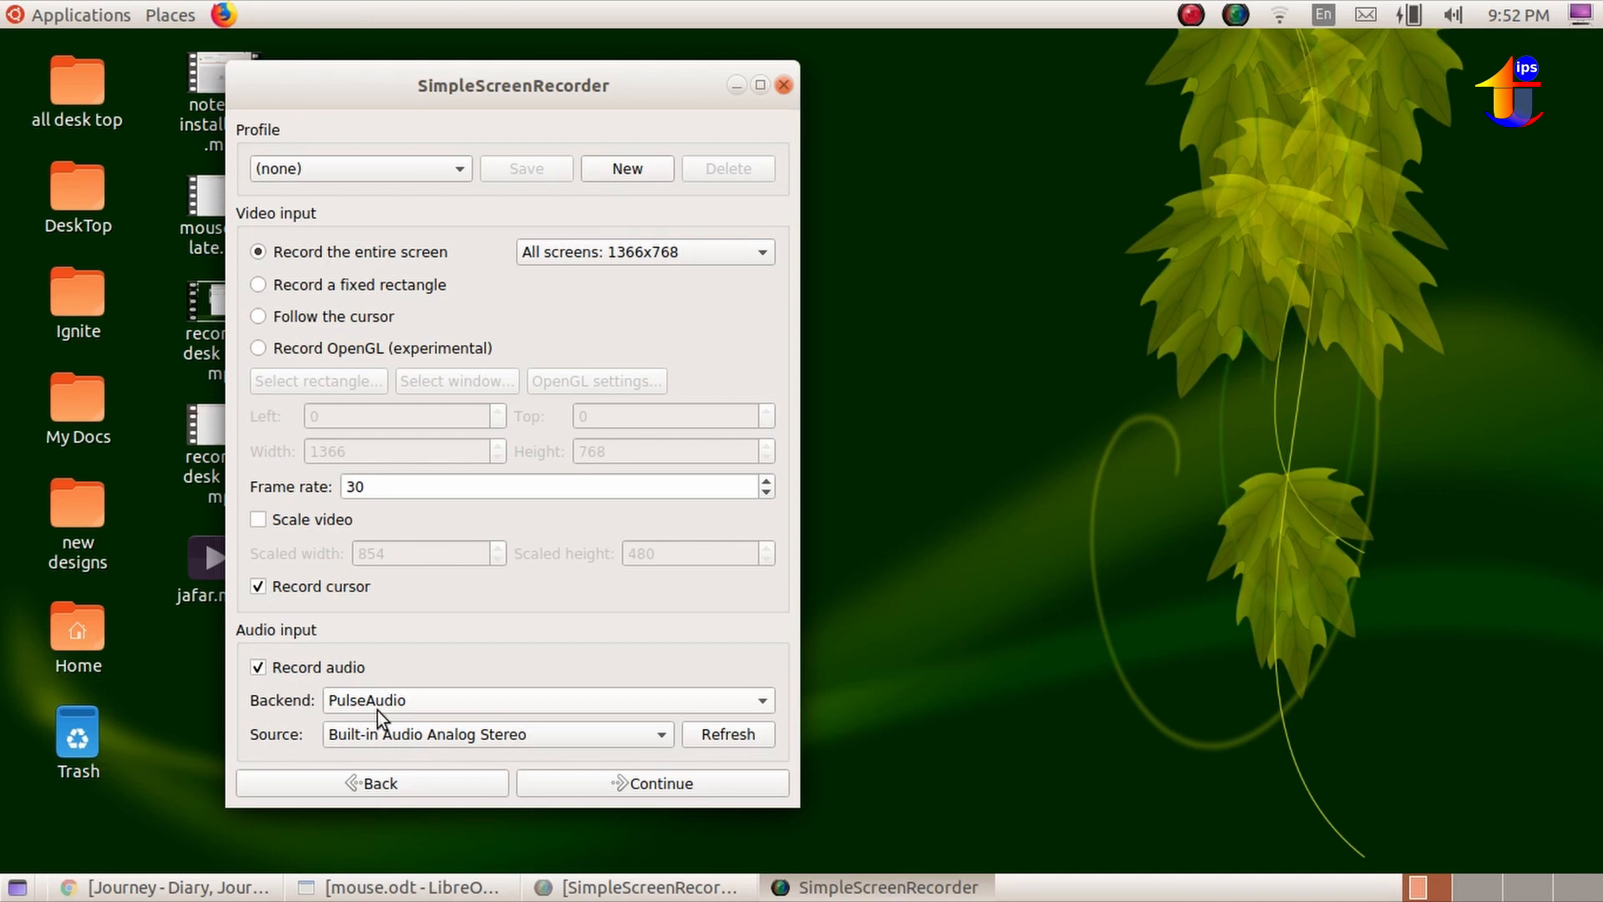
Choose PulseAudio as the backend for the audio input.
{"action": "left_click", "coordinate": [399, 701]}
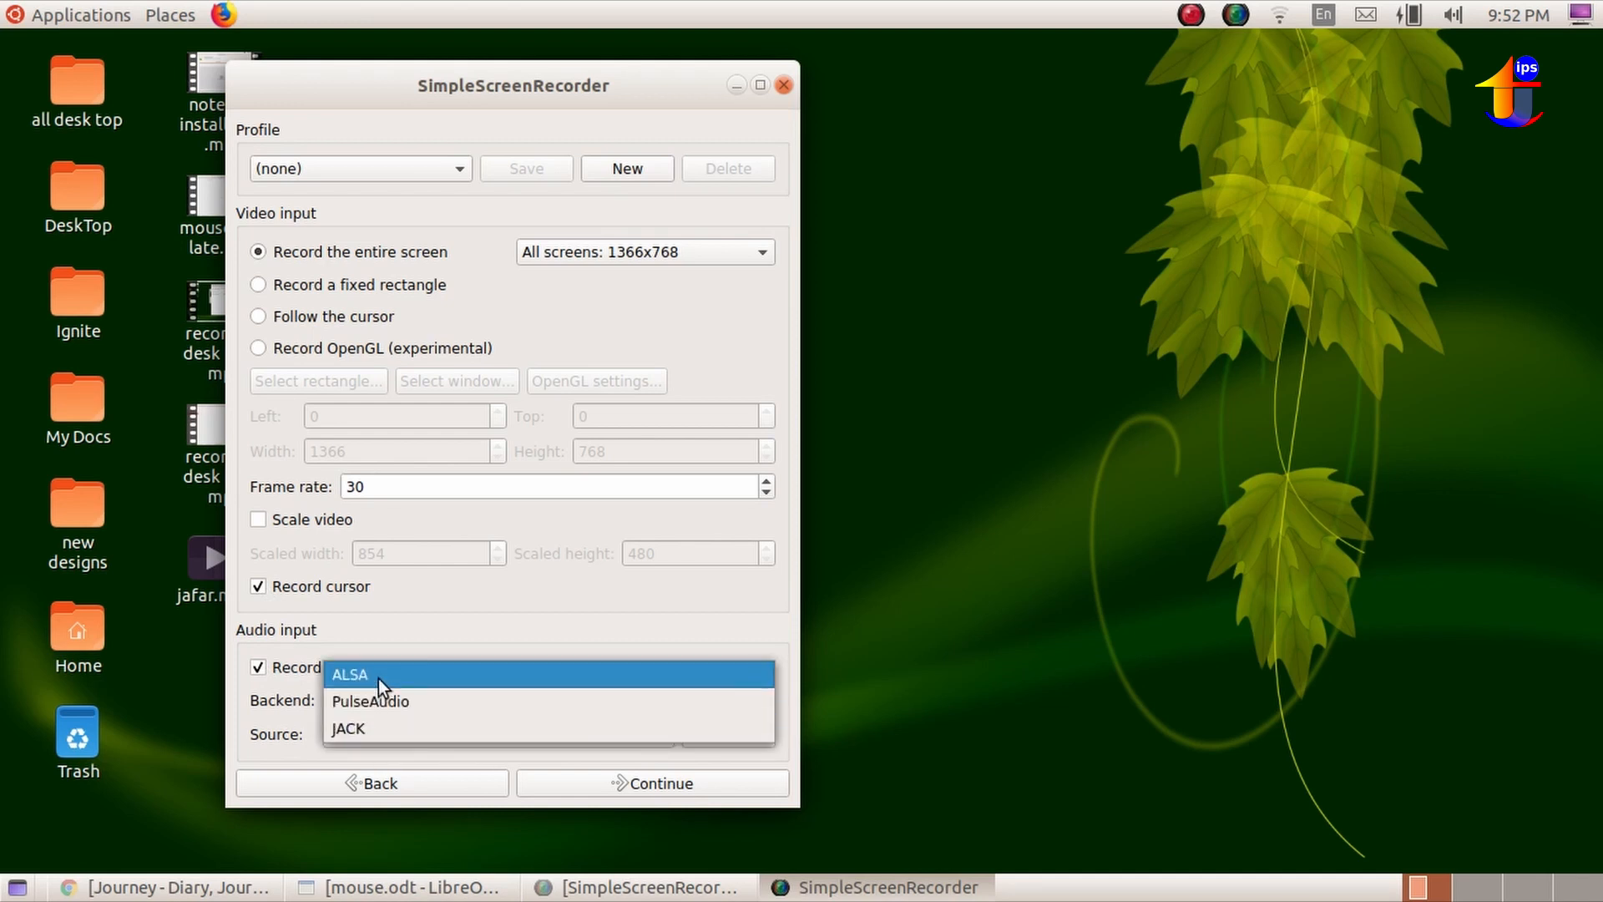
{"action": "left_click", "coordinate": [378, 701]}
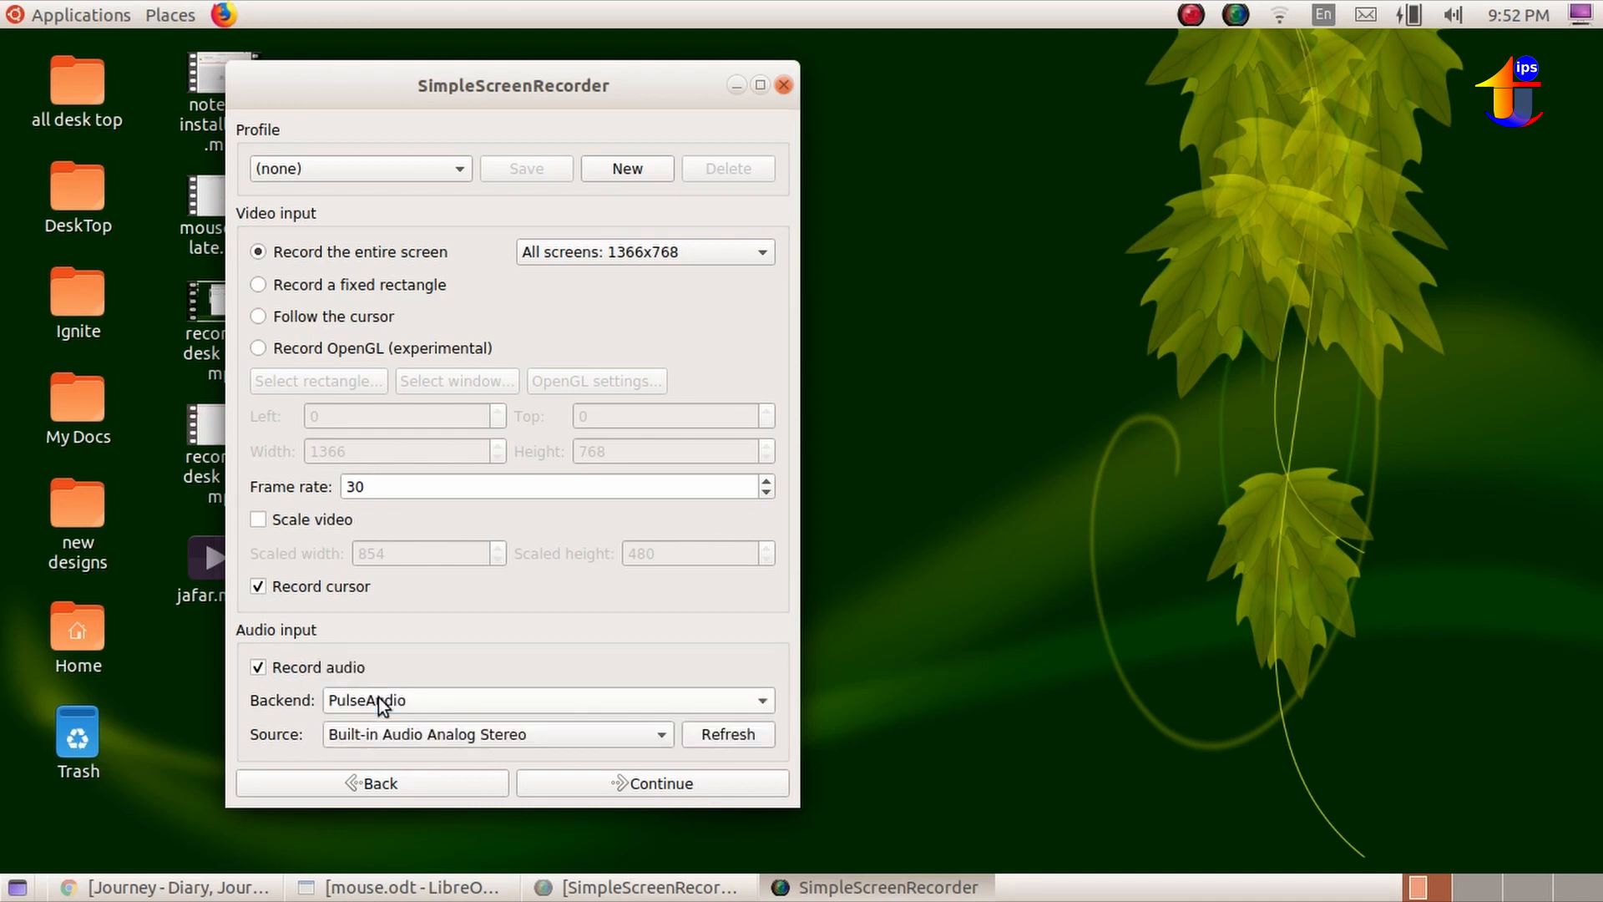
Keep PulseAudio as the audio backend and choose Built-in Audio Analog Stereo as the audio source.
{"action": "left_click", "coordinate": [381, 704]}
{"action": "left_click", "coordinate": [379, 698]}
{"action": "left_click", "coordinate": [546, 729]}
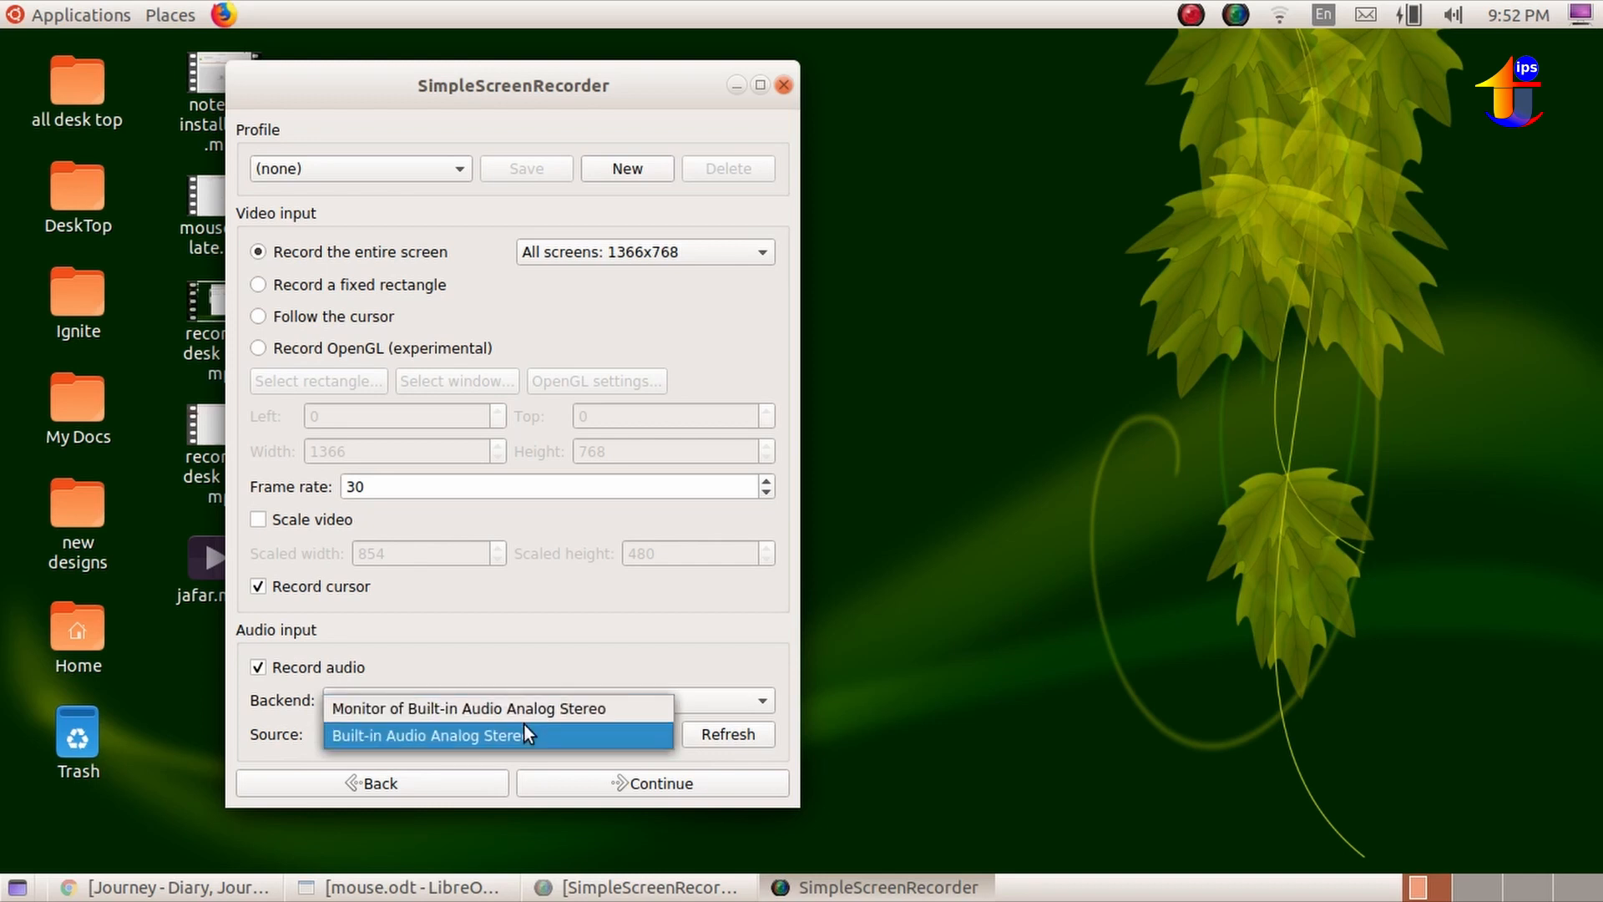
{"action": "left_click", "coordinate": [526, 735]}
Continue to the output settings and choose the YouTube profile.
{"action": "left_click", "coordinate": [597, 779]}
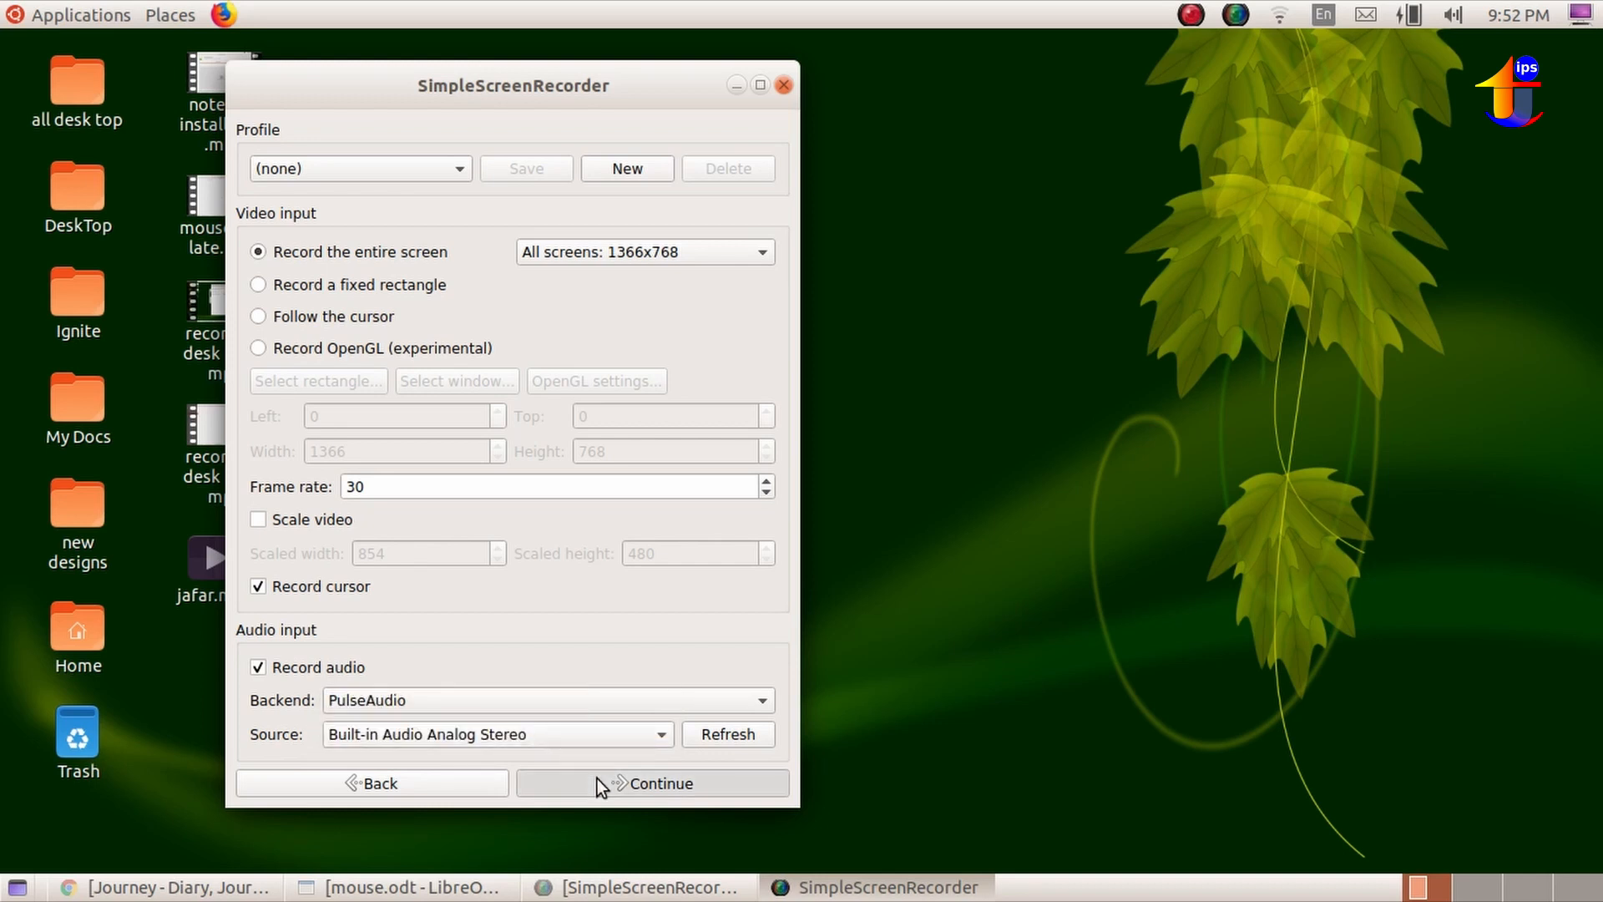
{"action": "left_click", "coordinate": [440, 179]}
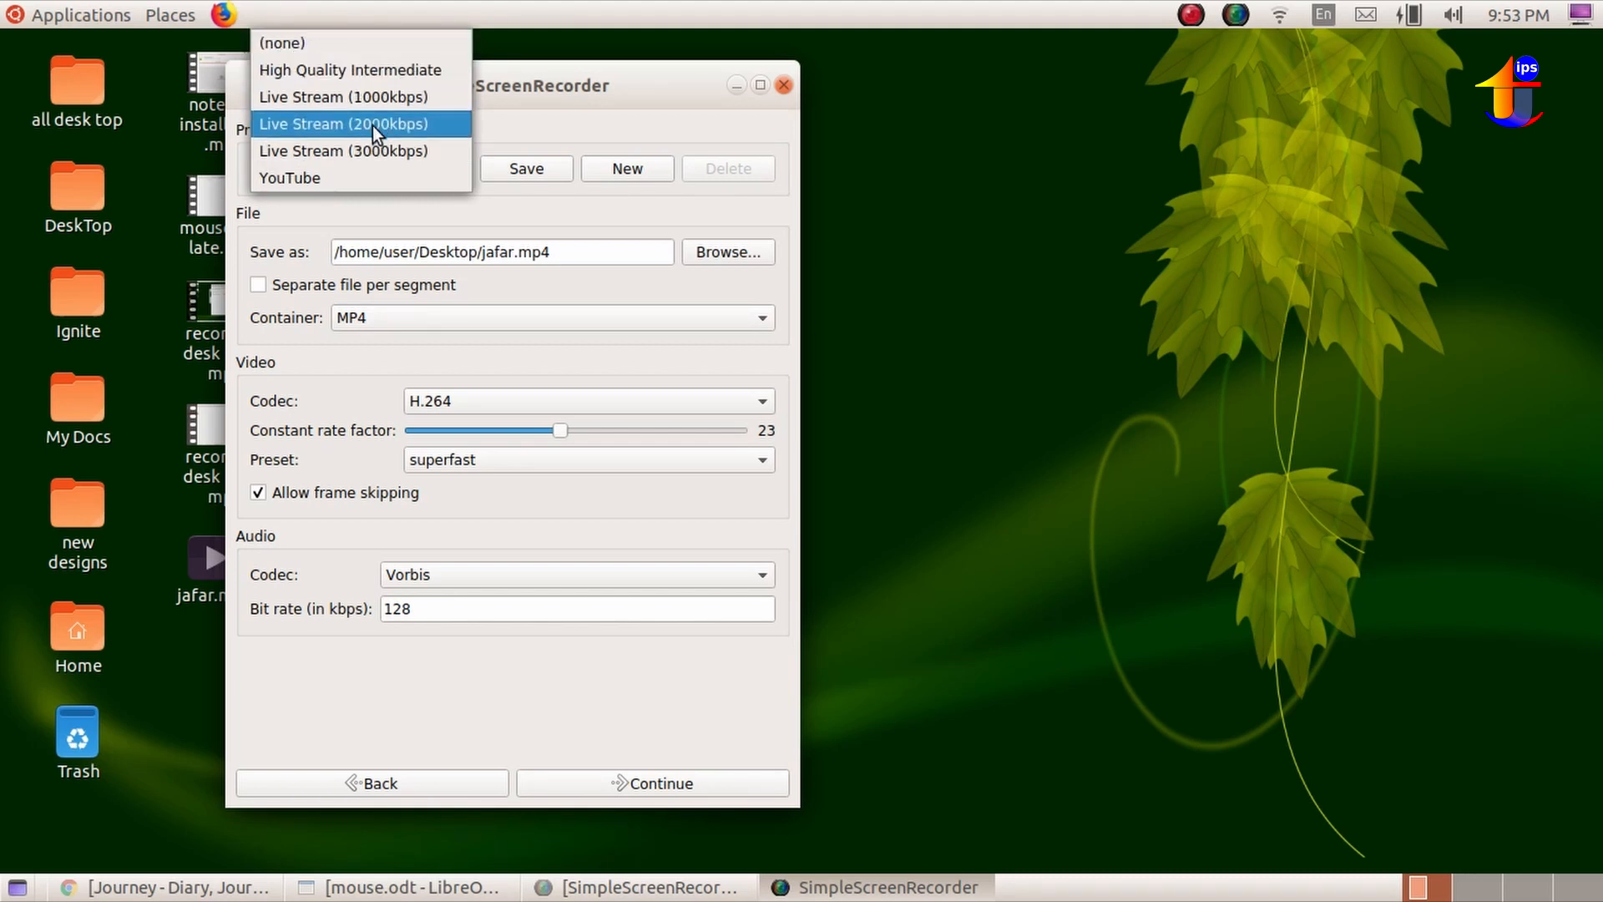
{"action": "left_click", "coordinate": [368, 175]}
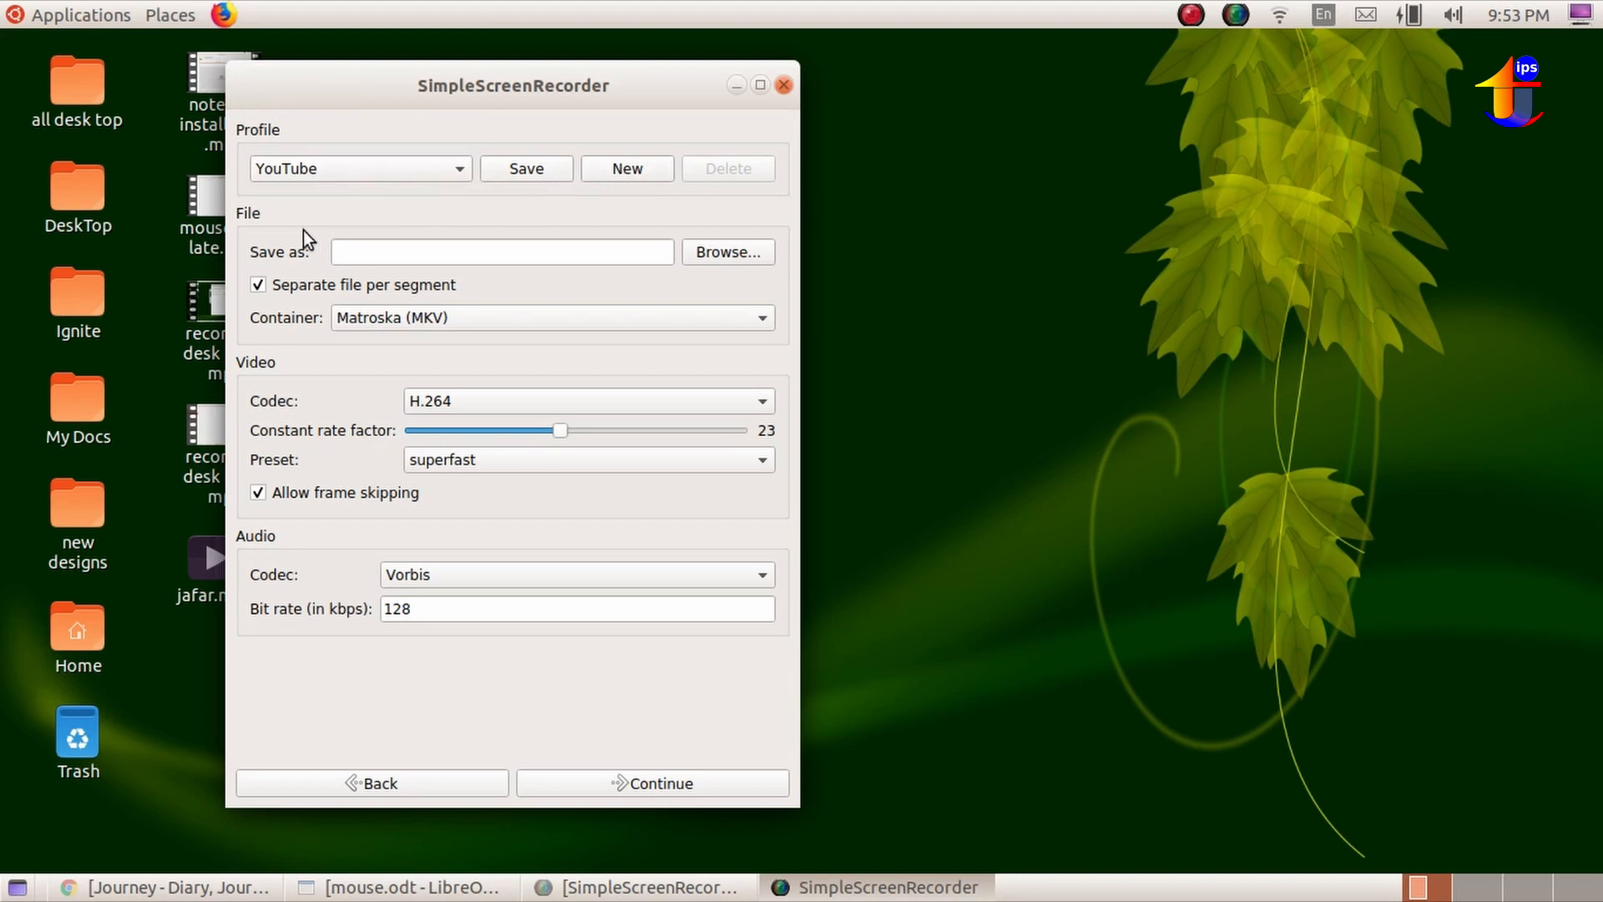
{"action": "left_click", "coordinate": [715, 253]}
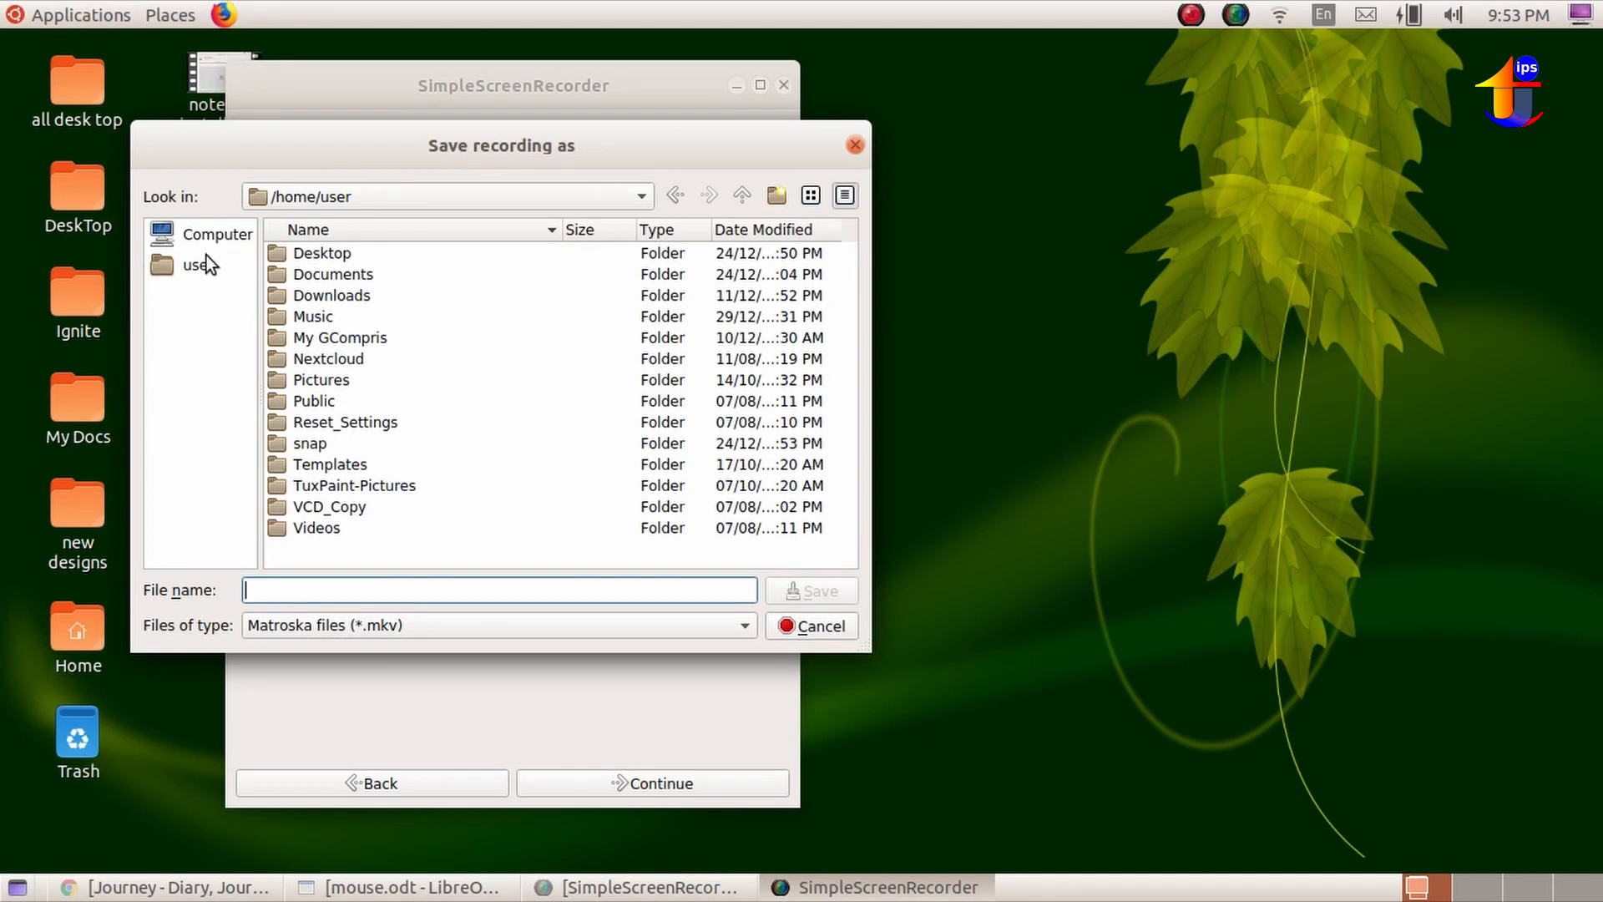
{"action": "left_click", "coordinate": [341, 257]}
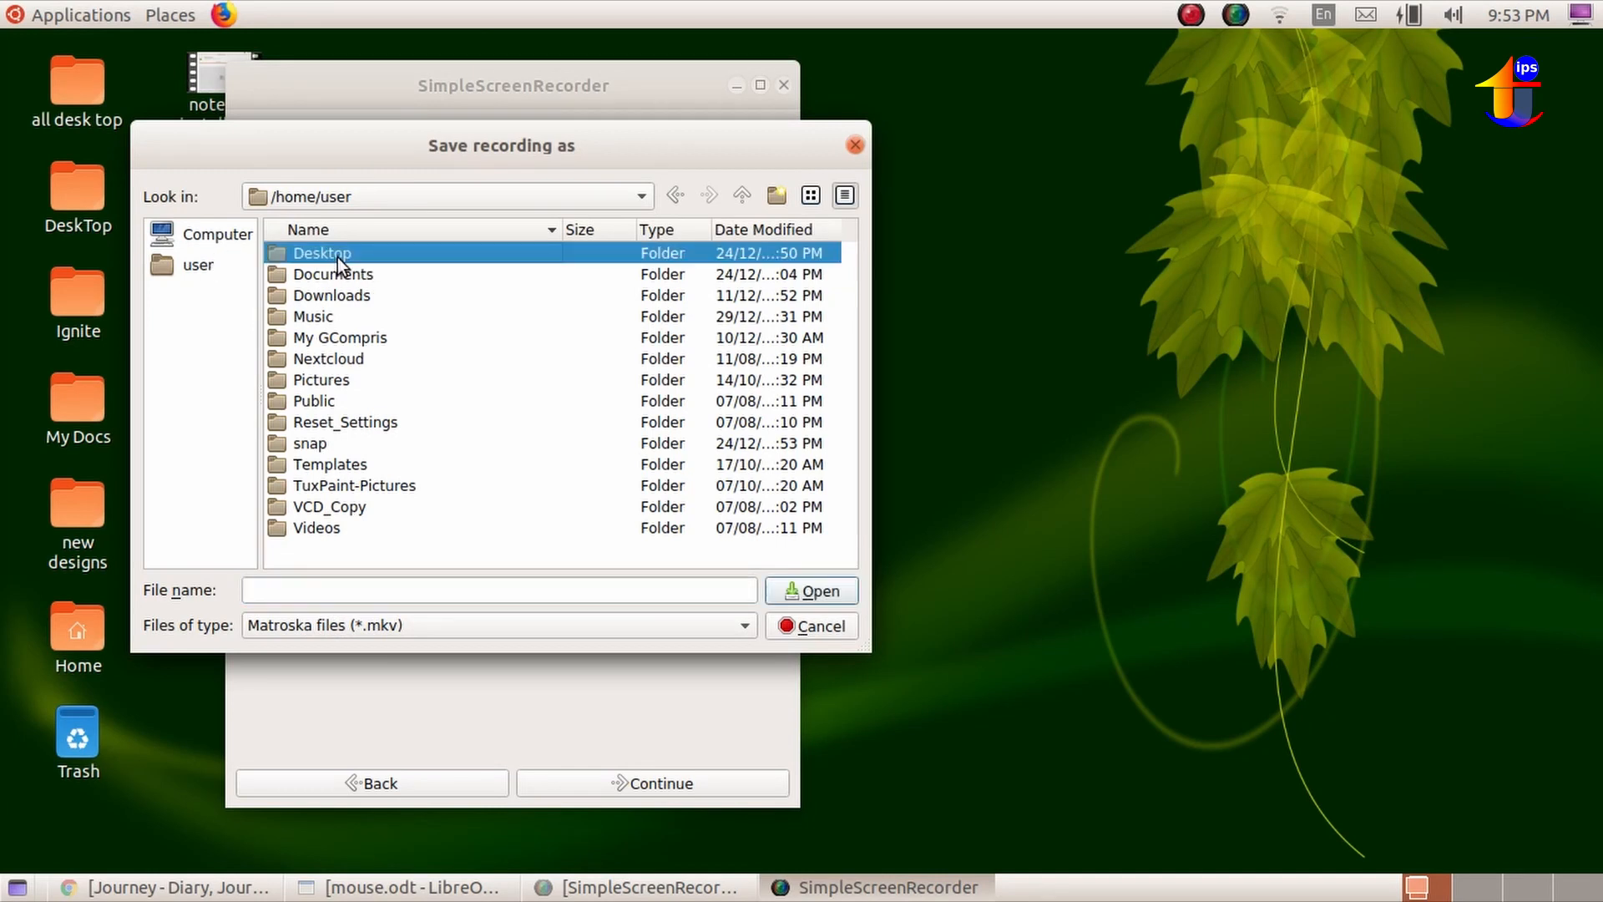
{"action": "left_click", "coordinate": [776, 592]}
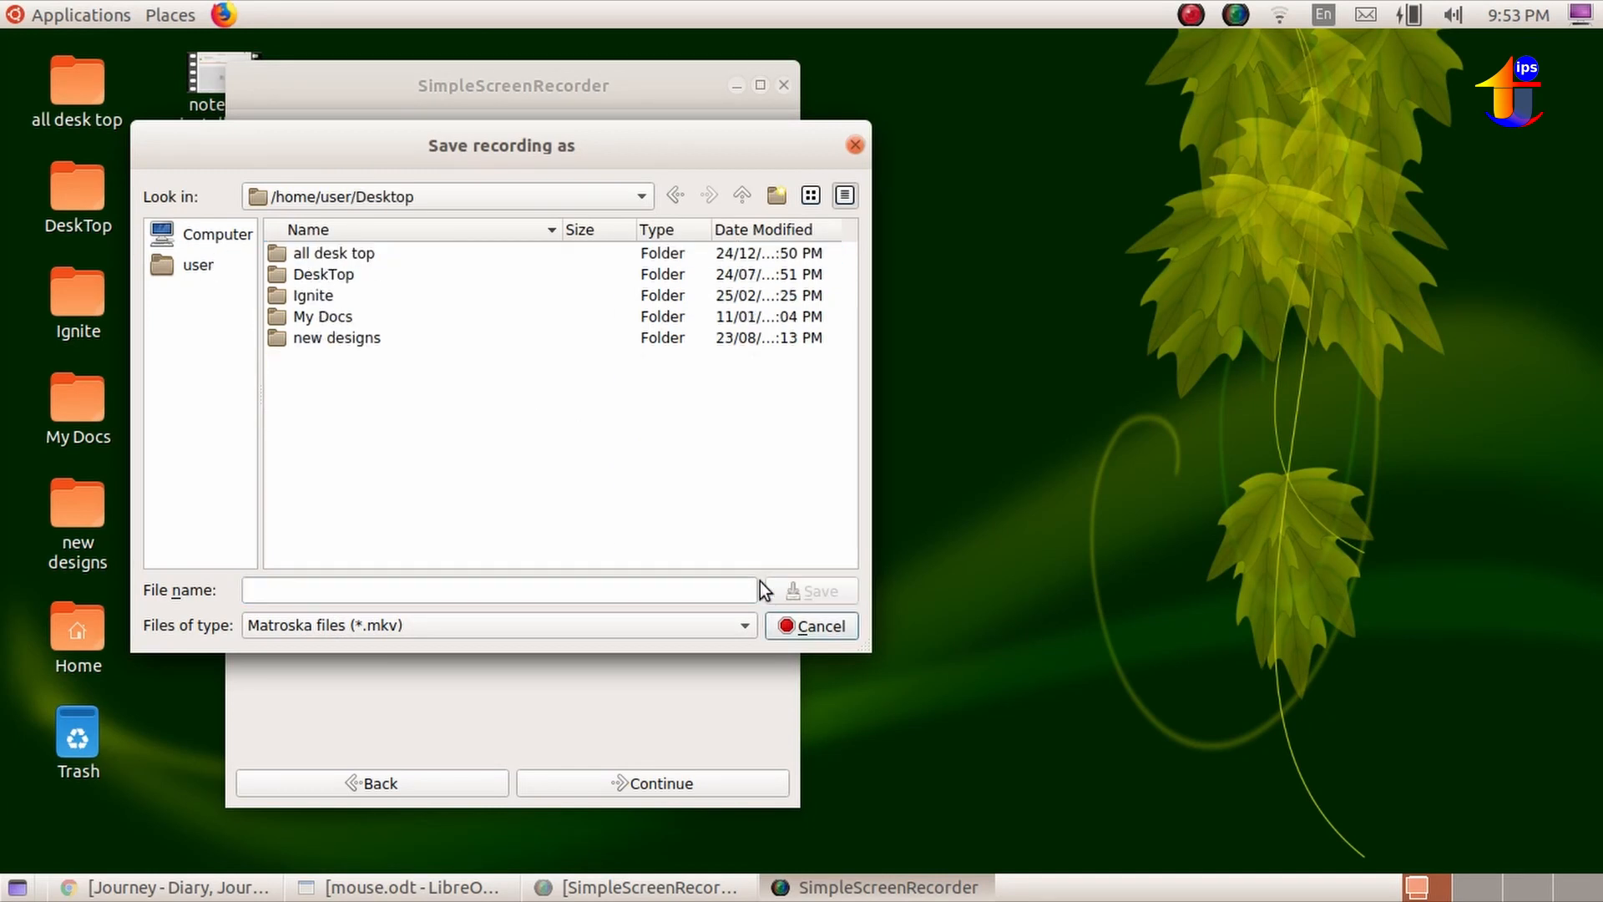
{"action": "left_click", "coordinate": [855, 145]}
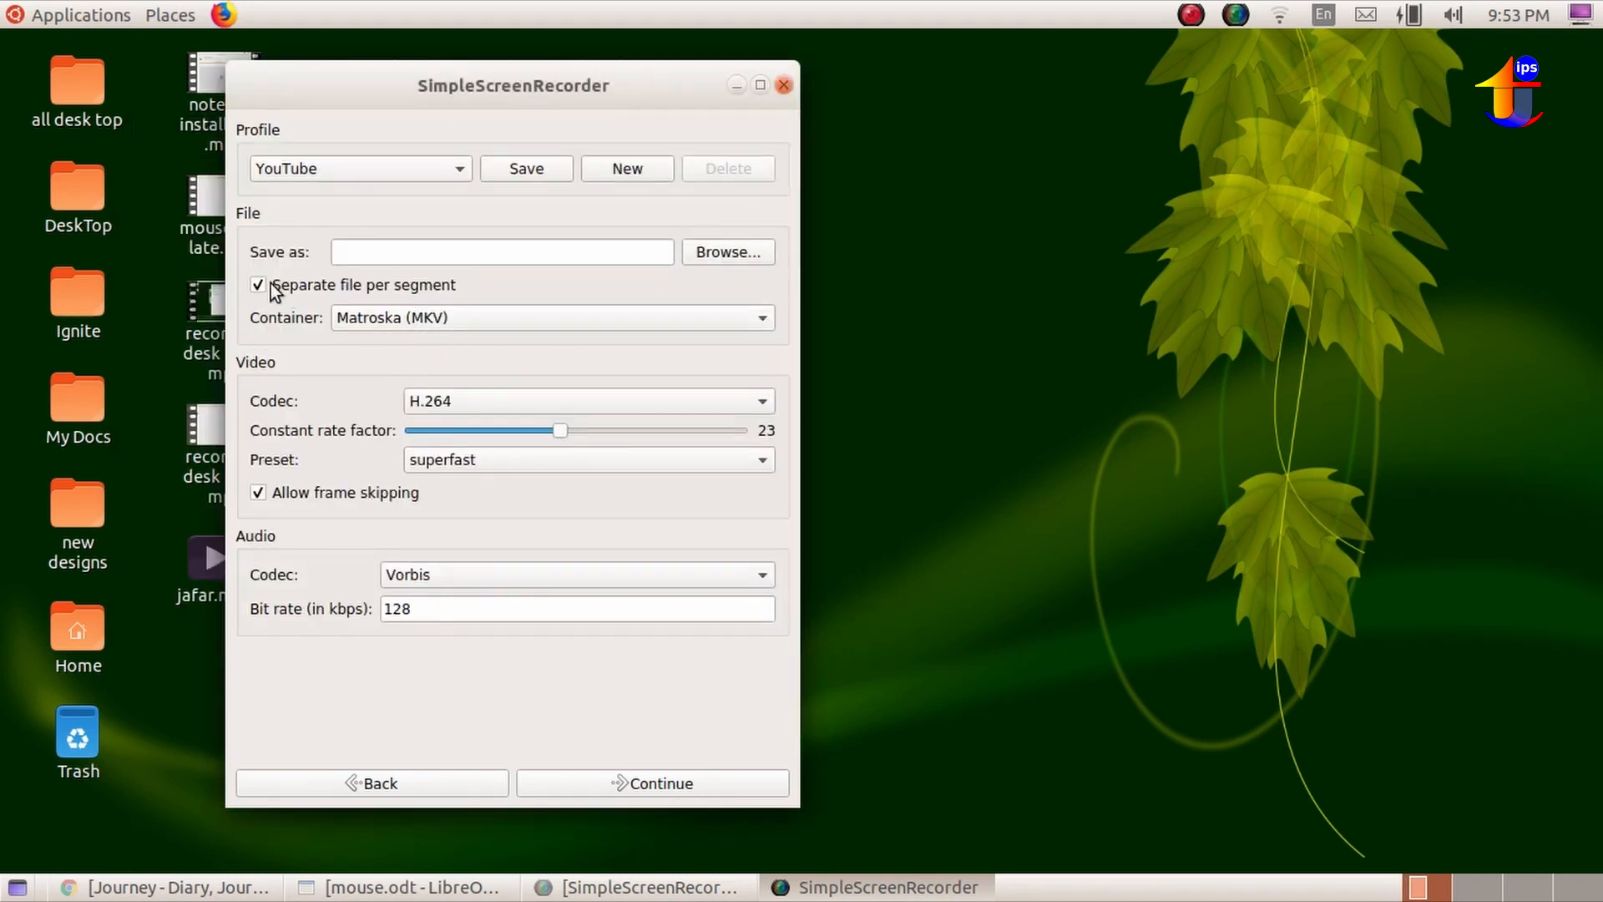
Try the Other... container option, check its container names, and set the output container to MP4.
{"action": "left_click", "coordinate": [387, 319]}
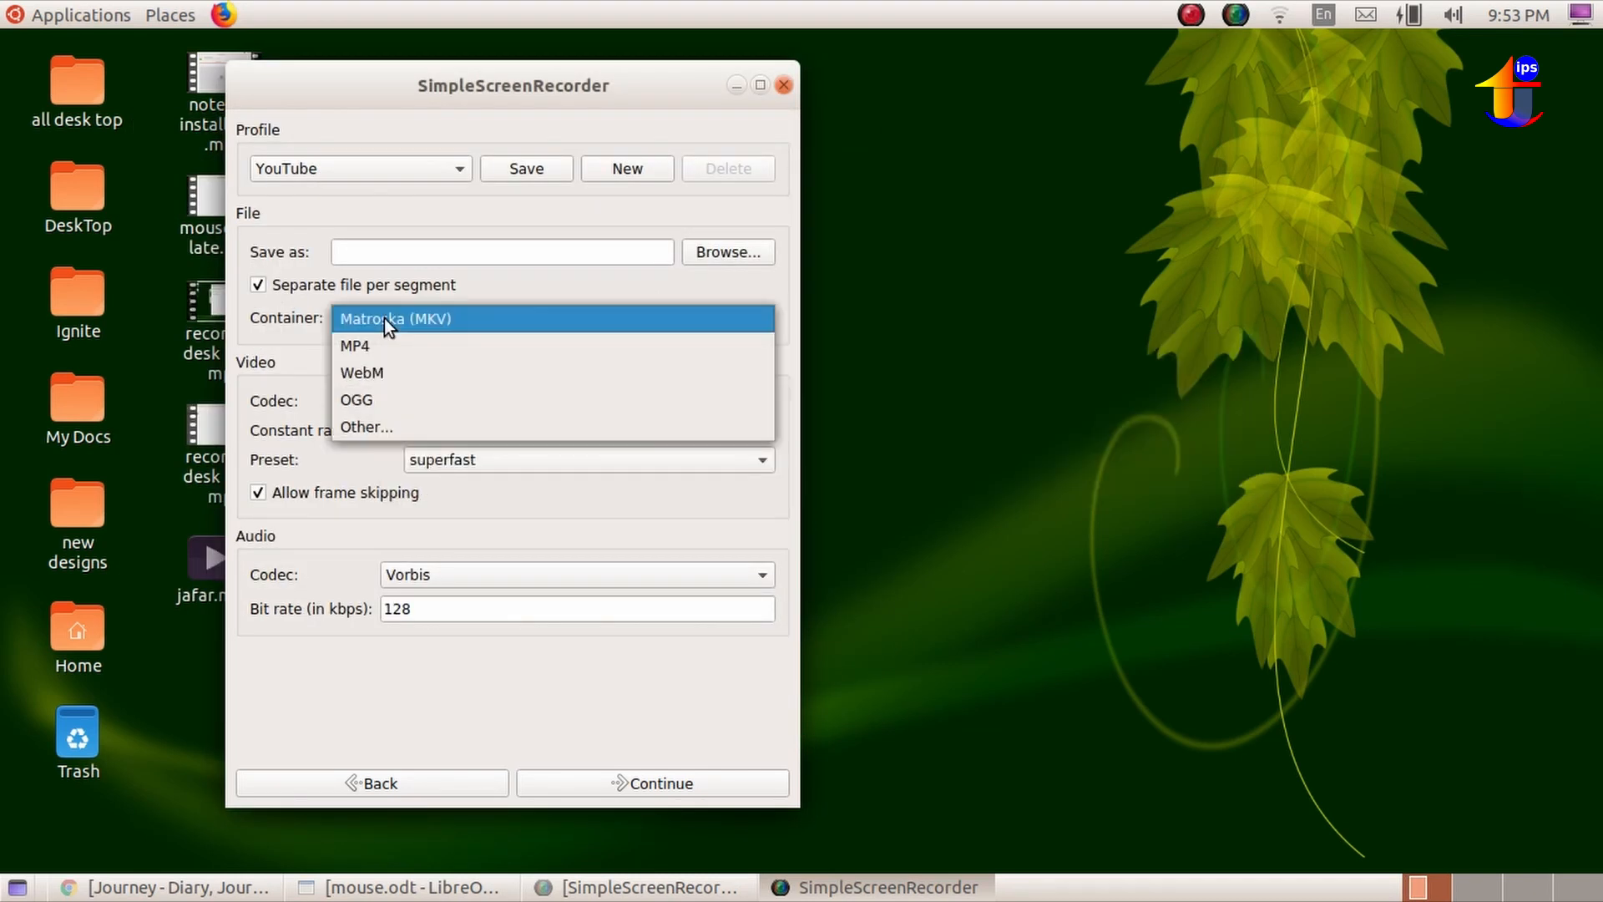
{"action": "left_click", "coordinate": [364, 355]}
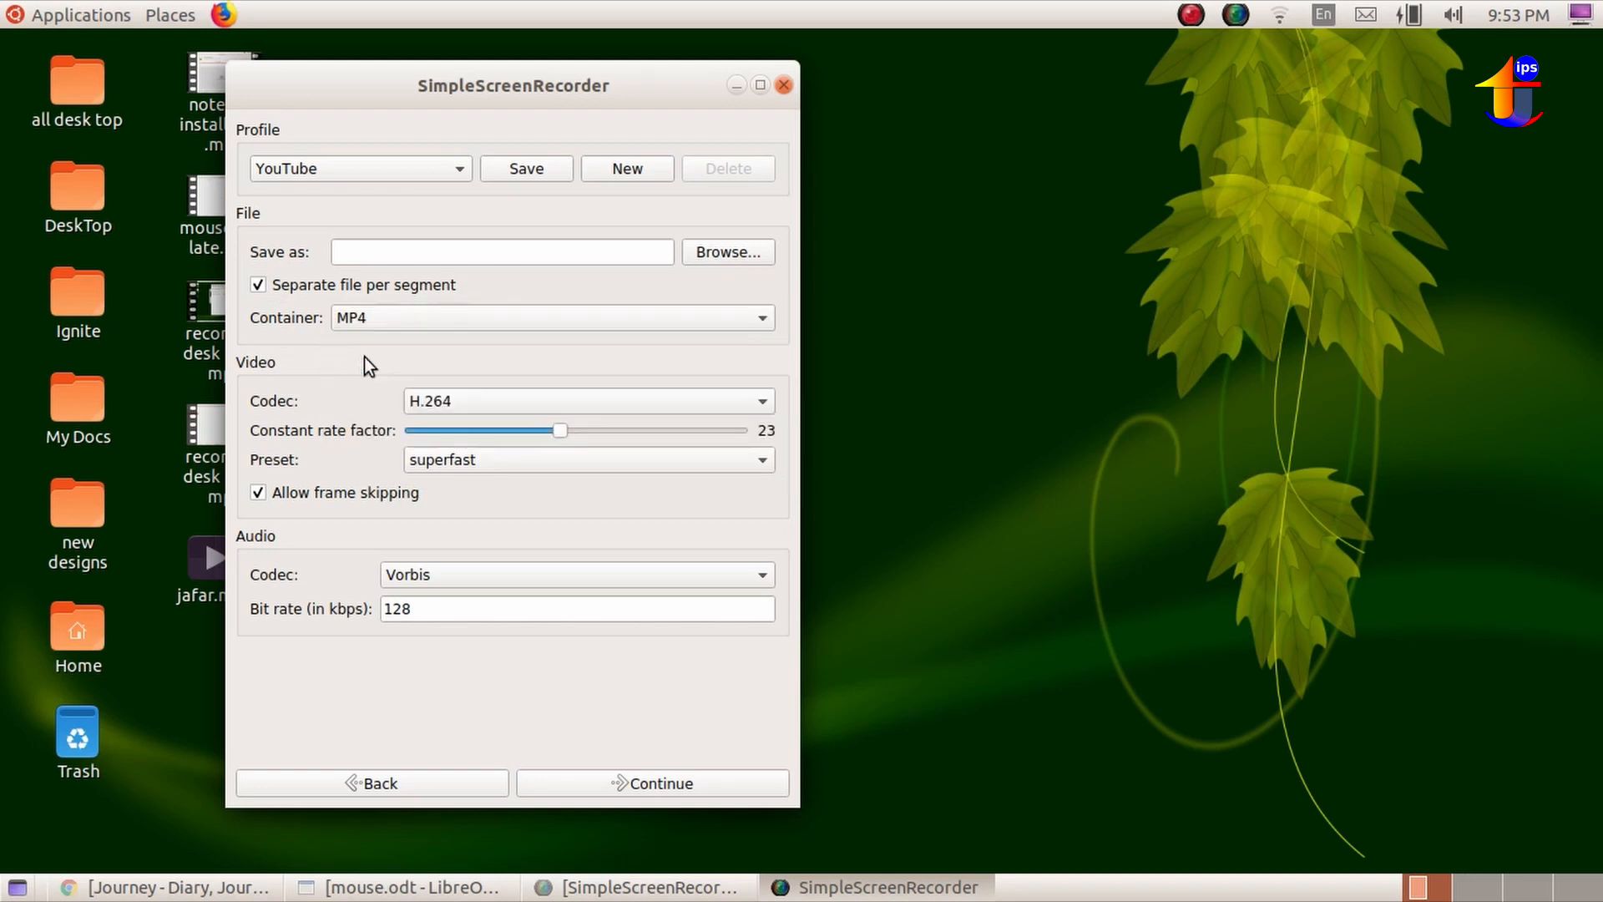
{"action": "left_click", "coordinate": [413, 315]}
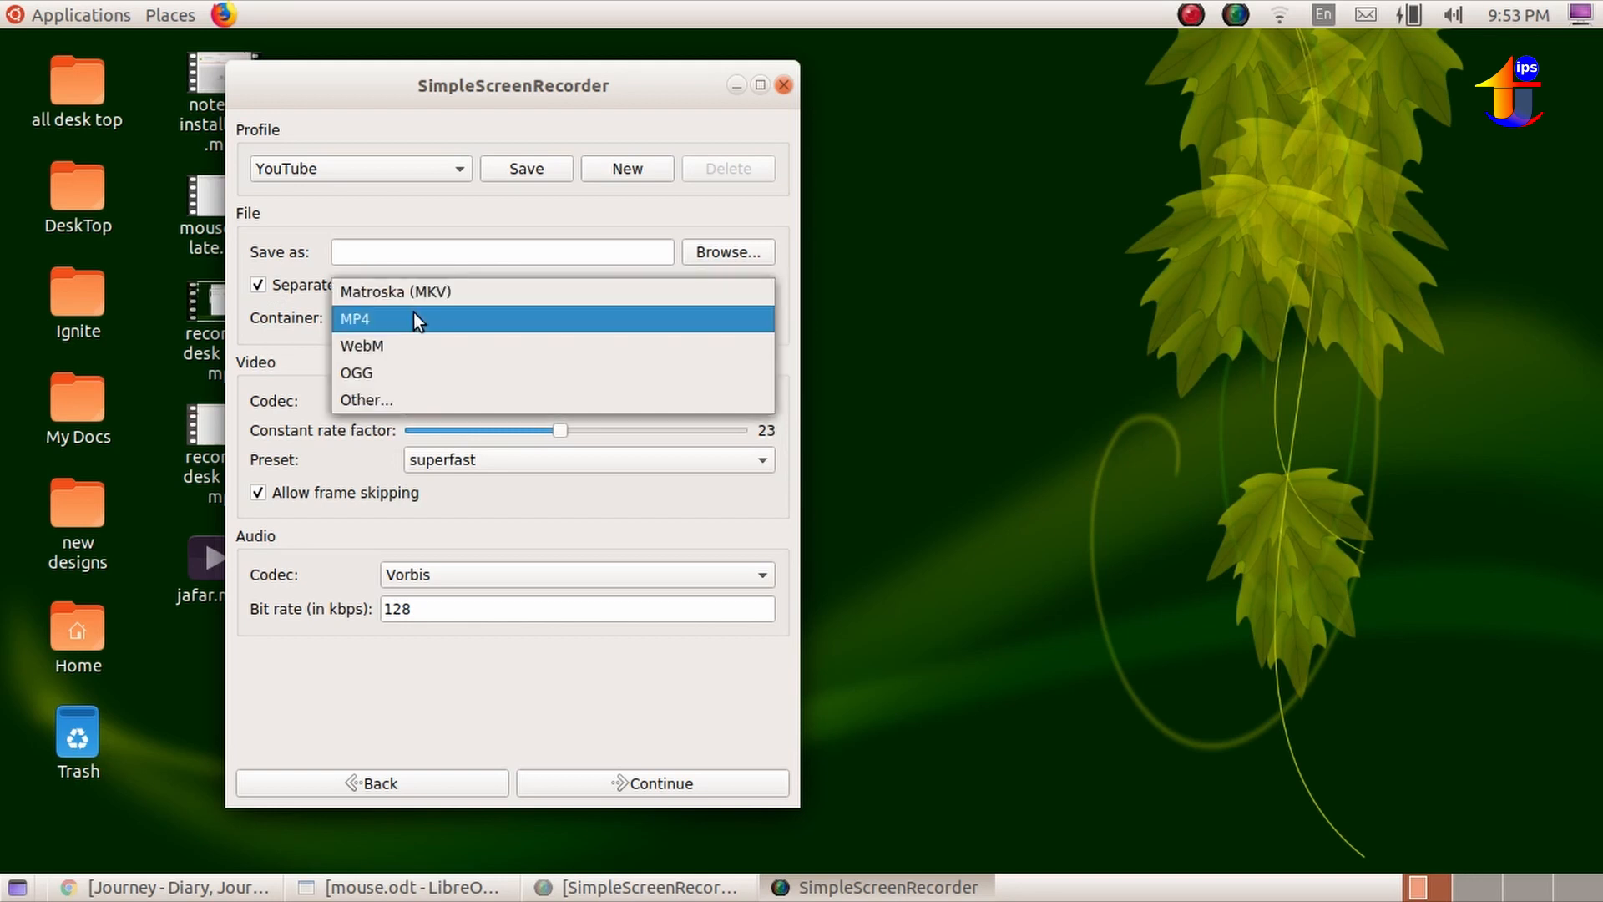
{"action": "left_click", "coordinate": [389, 400]}
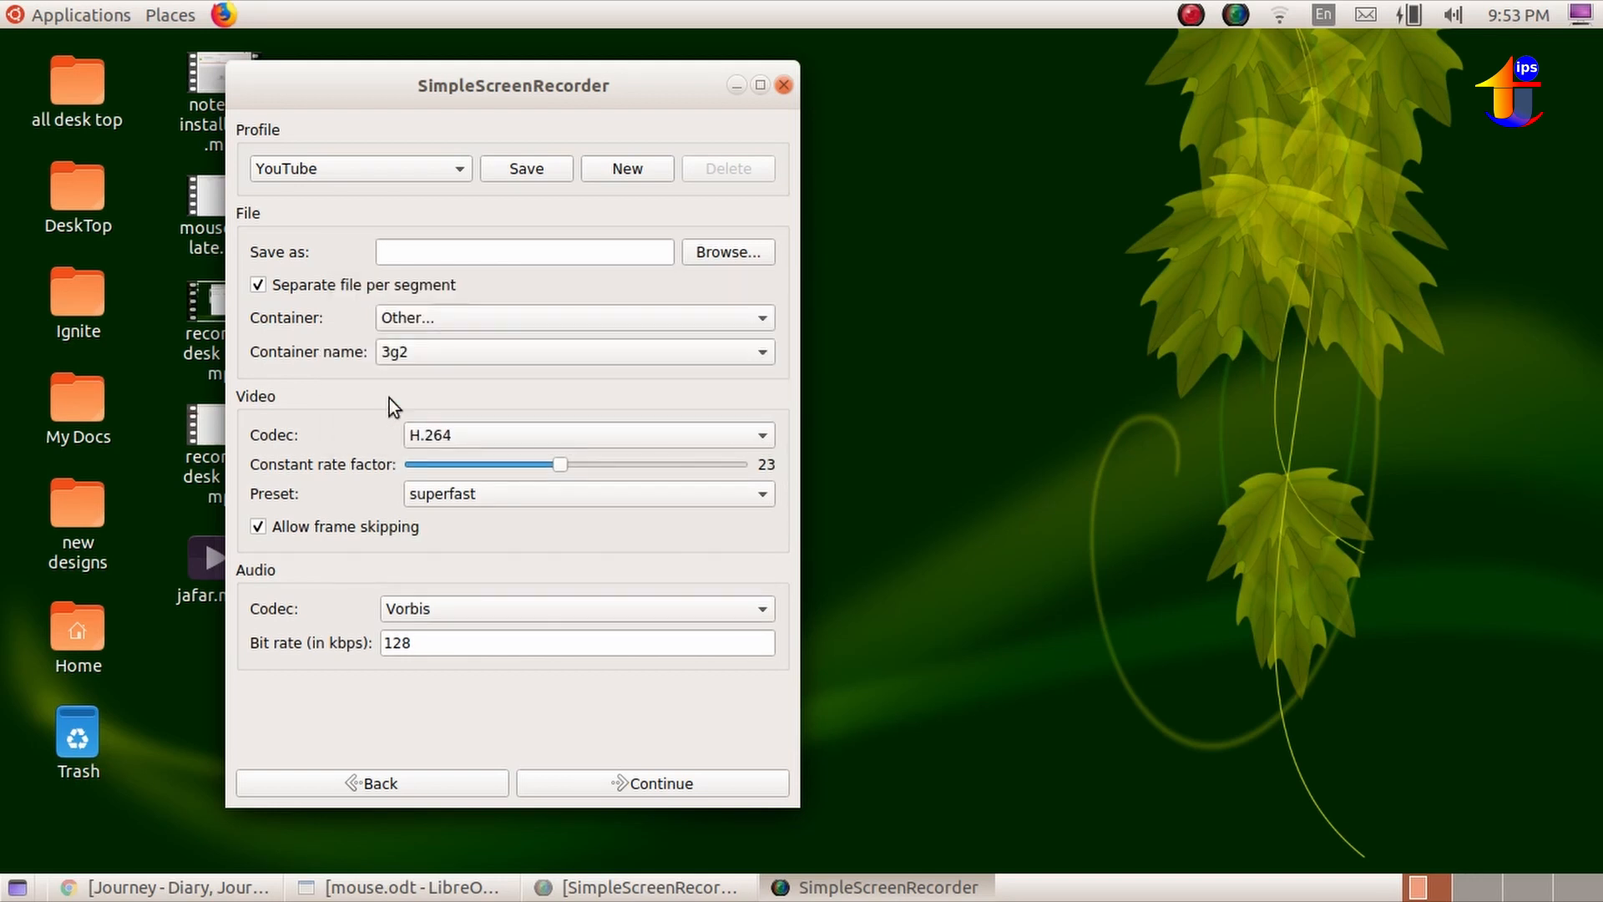
{"action": "left_click", "coordinate": [497, 357]}
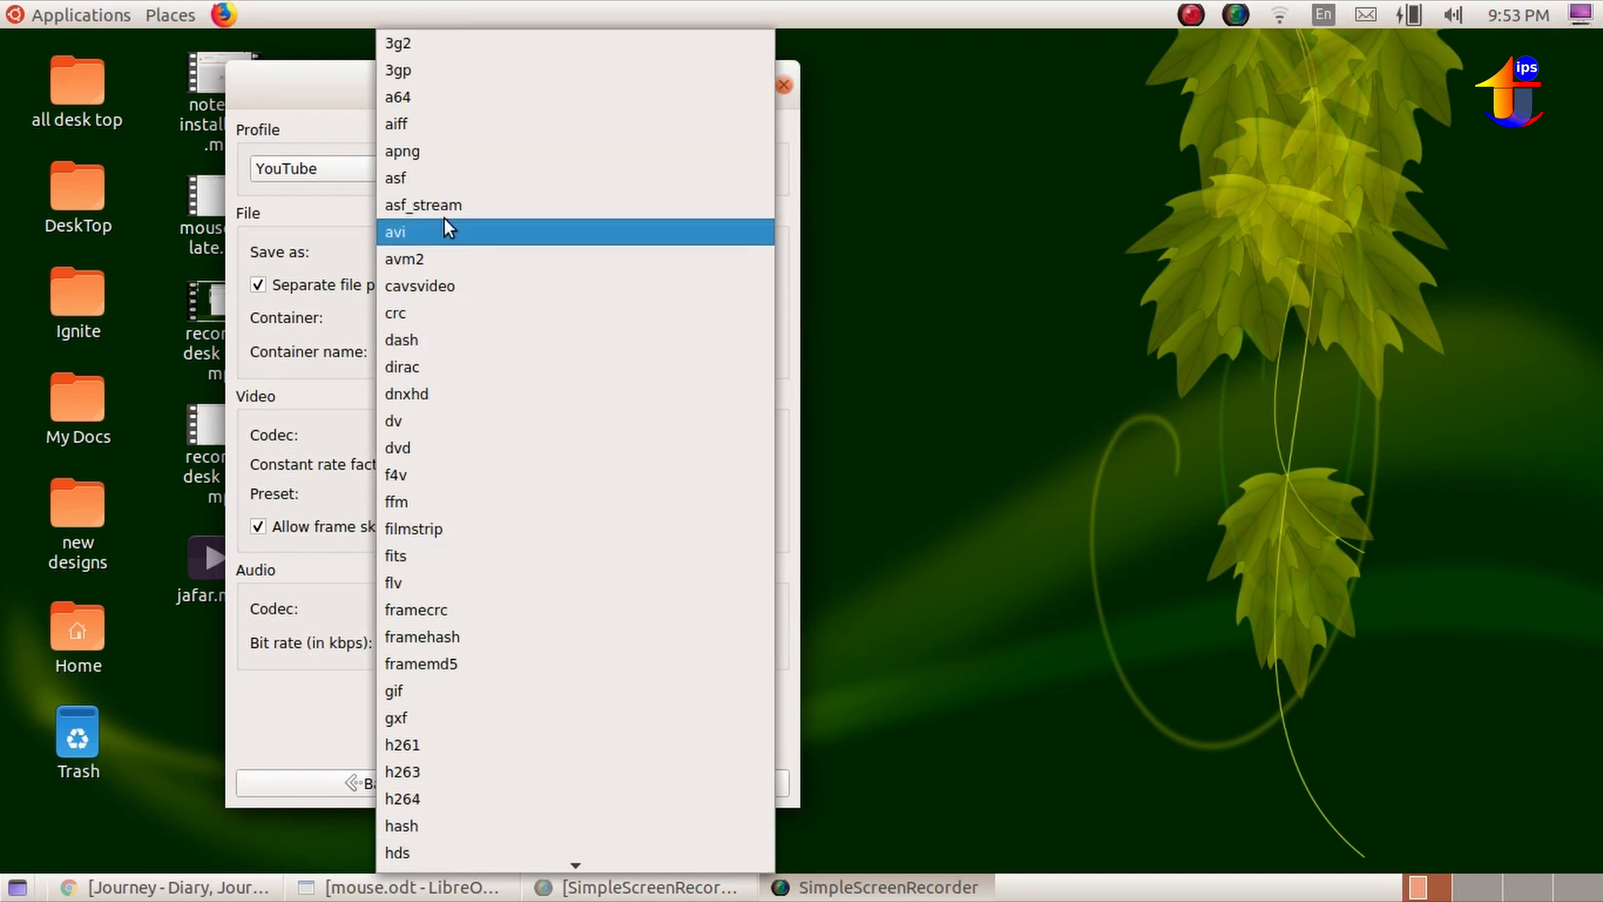
{"action": "left_click", "coordinate": [346, 253]}
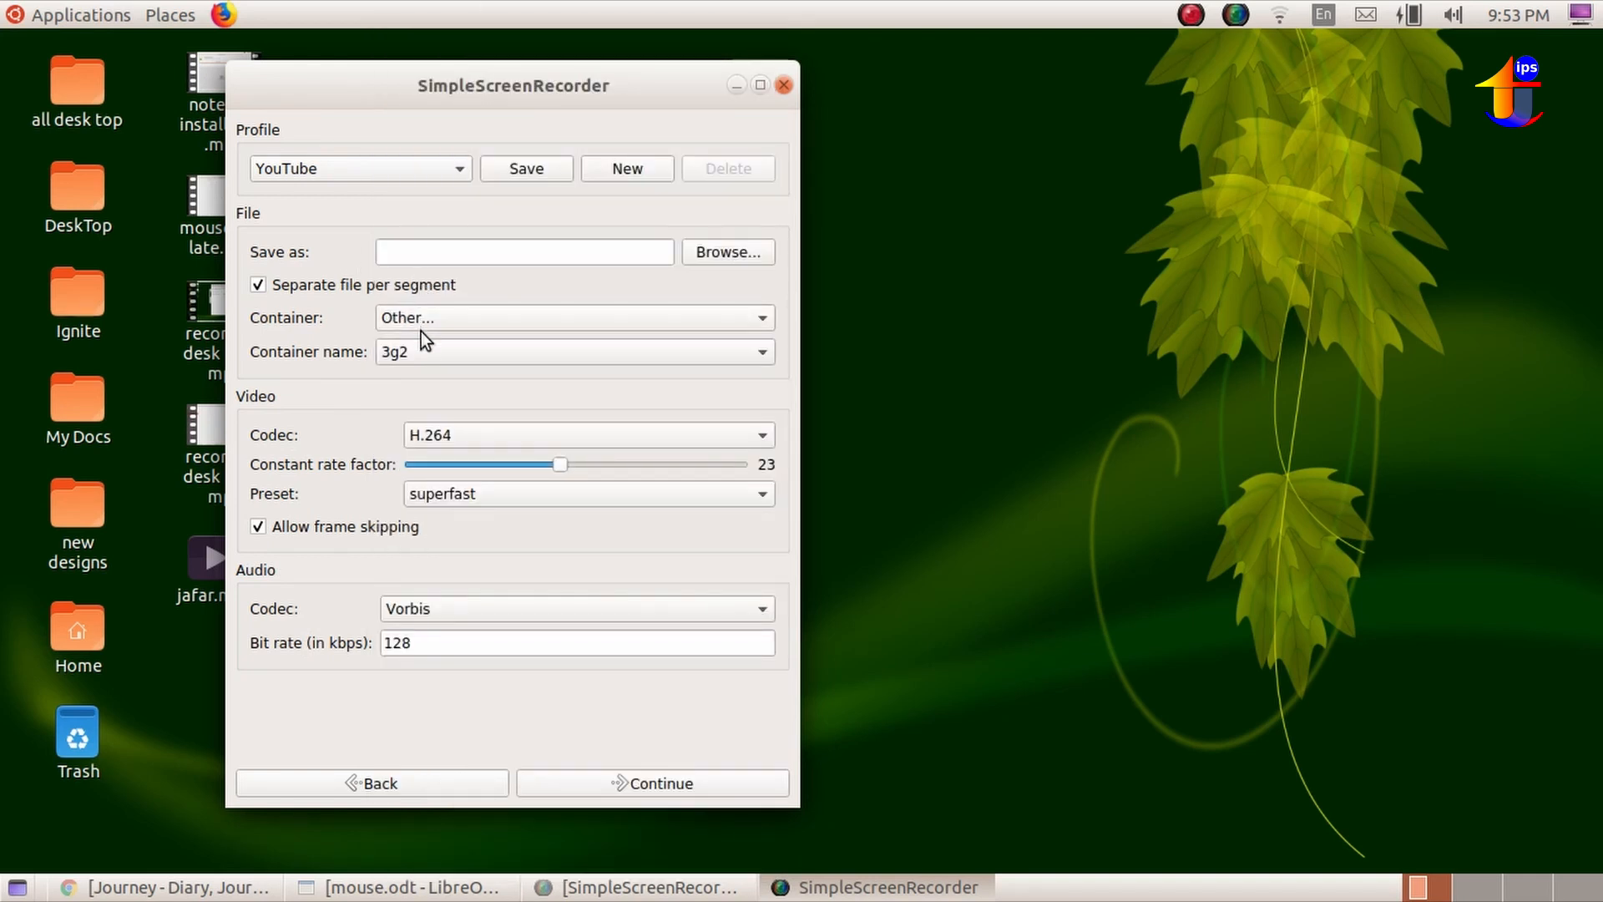
{"action": "left_click", "coordinate": [461, 327]}
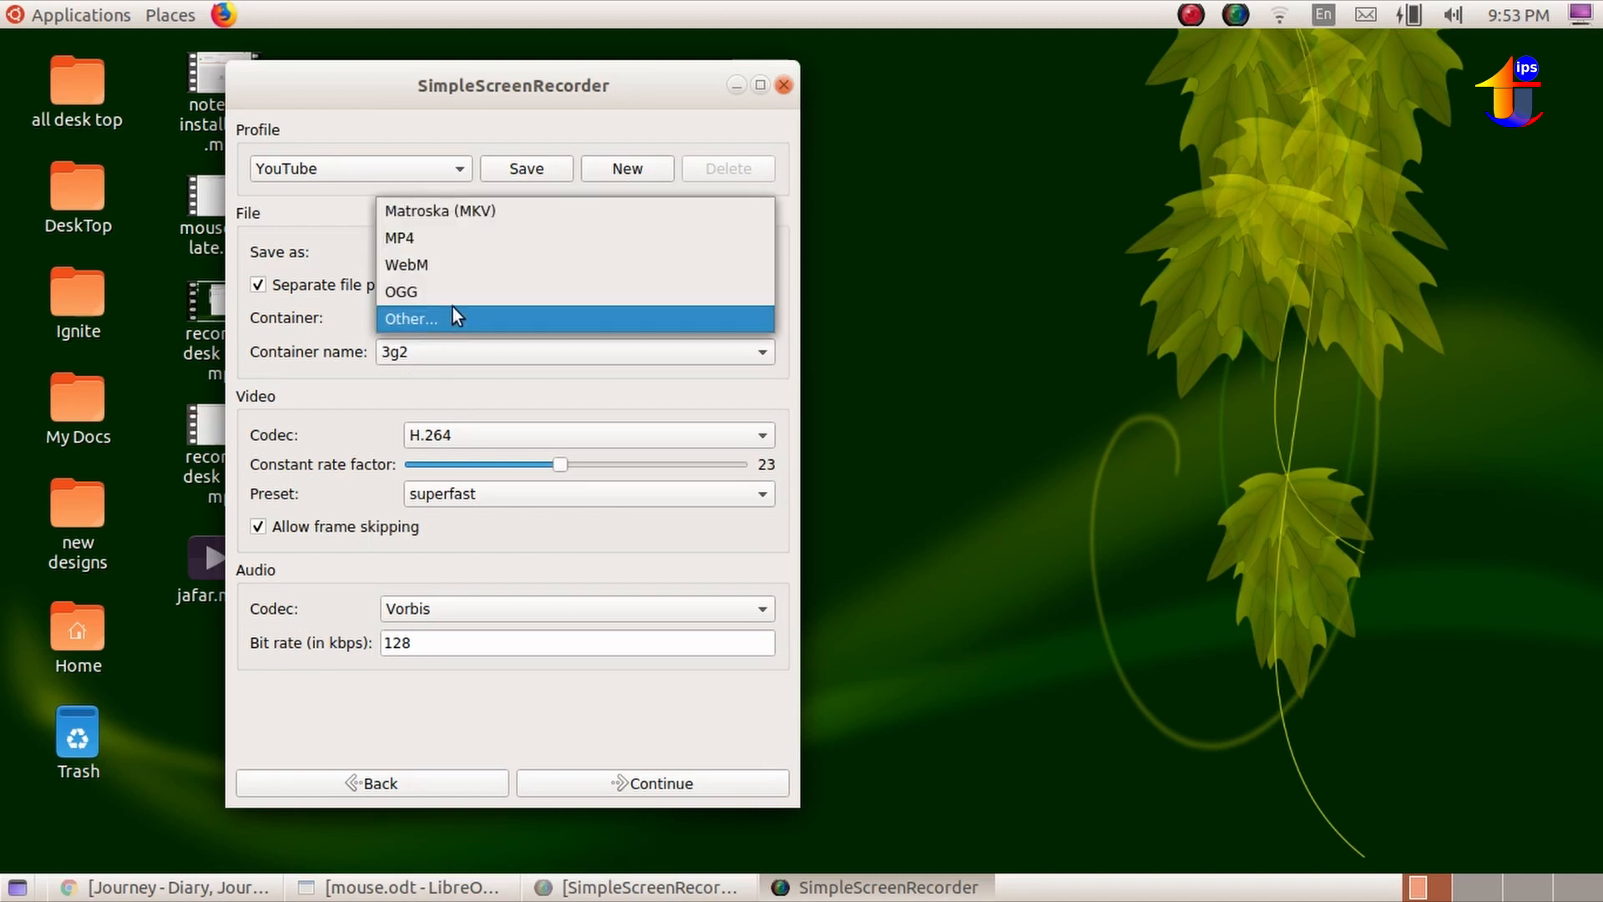
{"action": "left_click", "coordinate": [457, 235]}
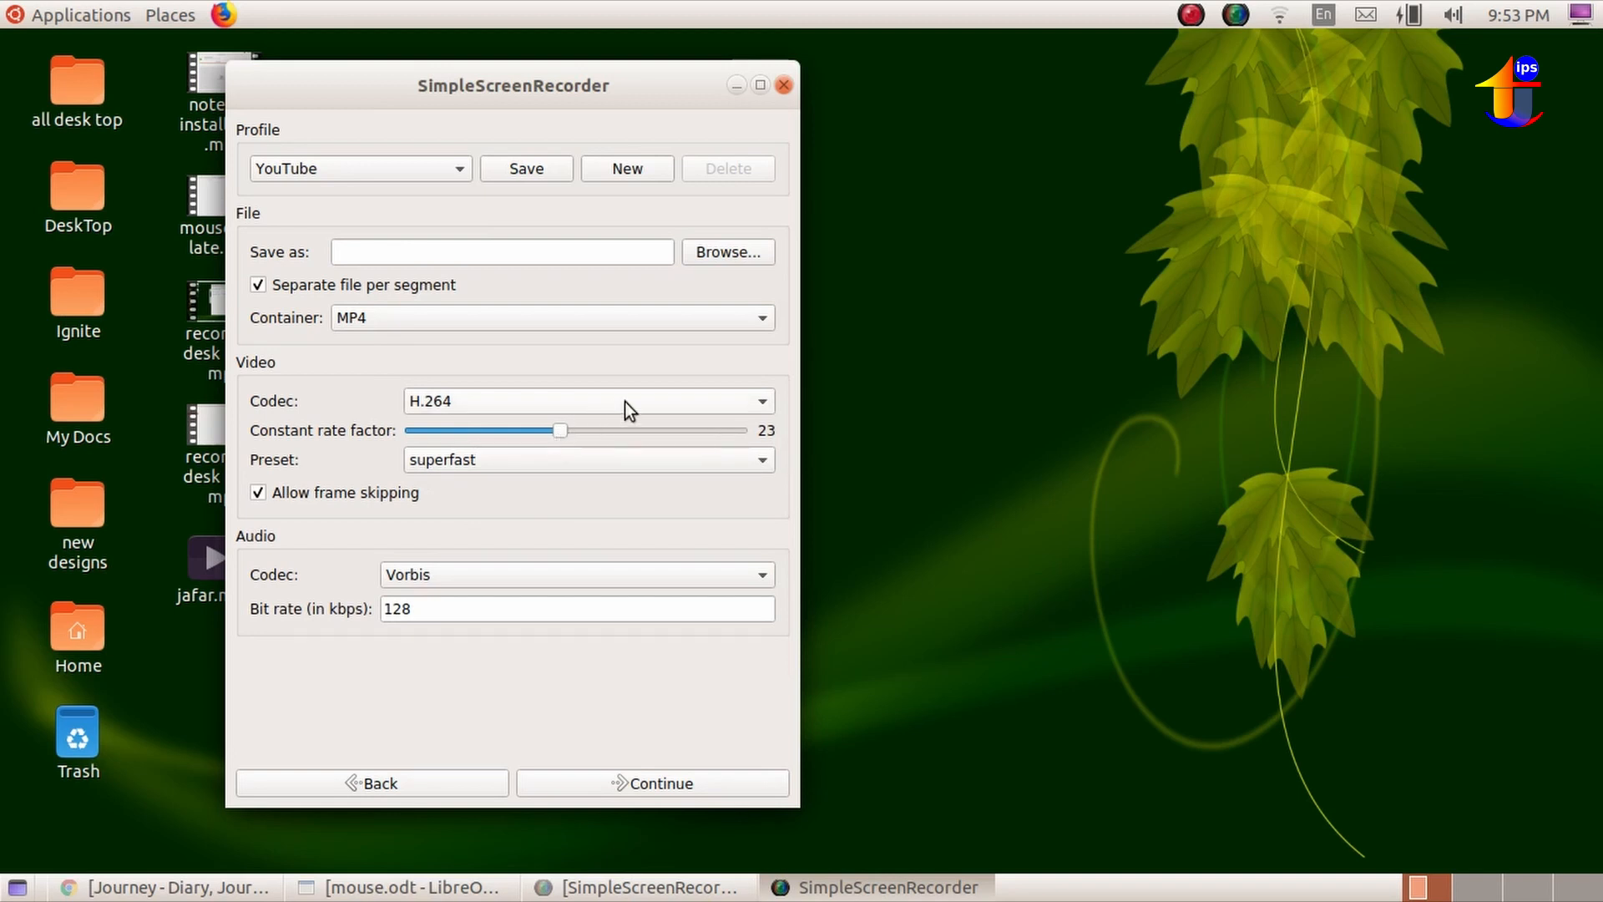
Examine the available video codecs and encoding presets, and try to continue to the recording page without an output file.
{"action": "left_click", "coordinate": [658, 403]}
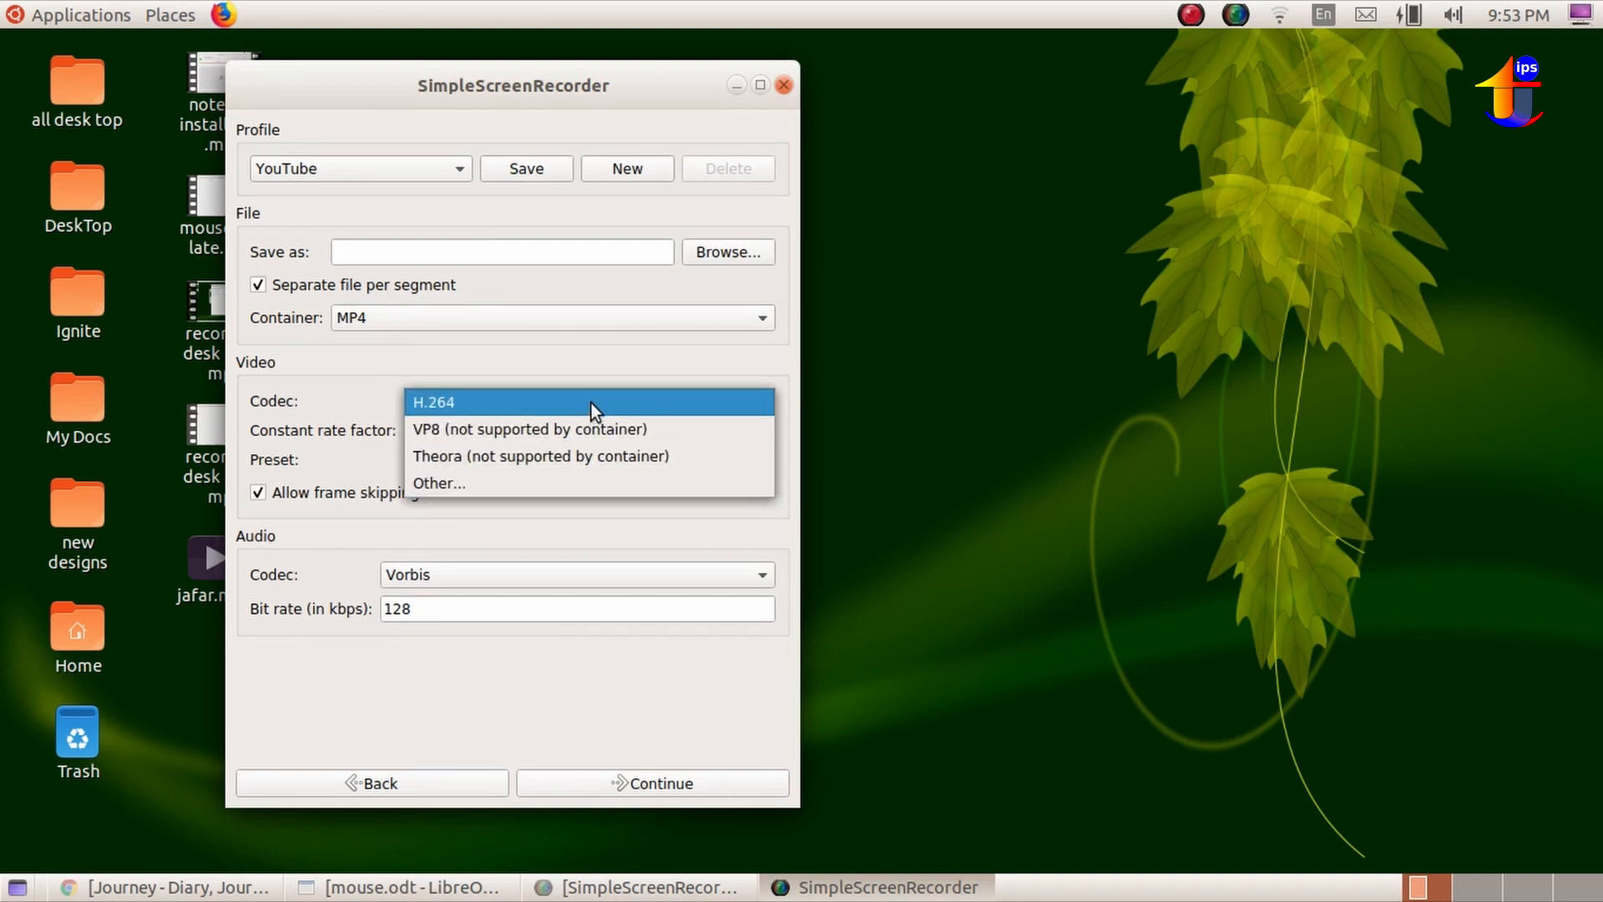
{"action": "left_click", "coordinate": [349, 371]}
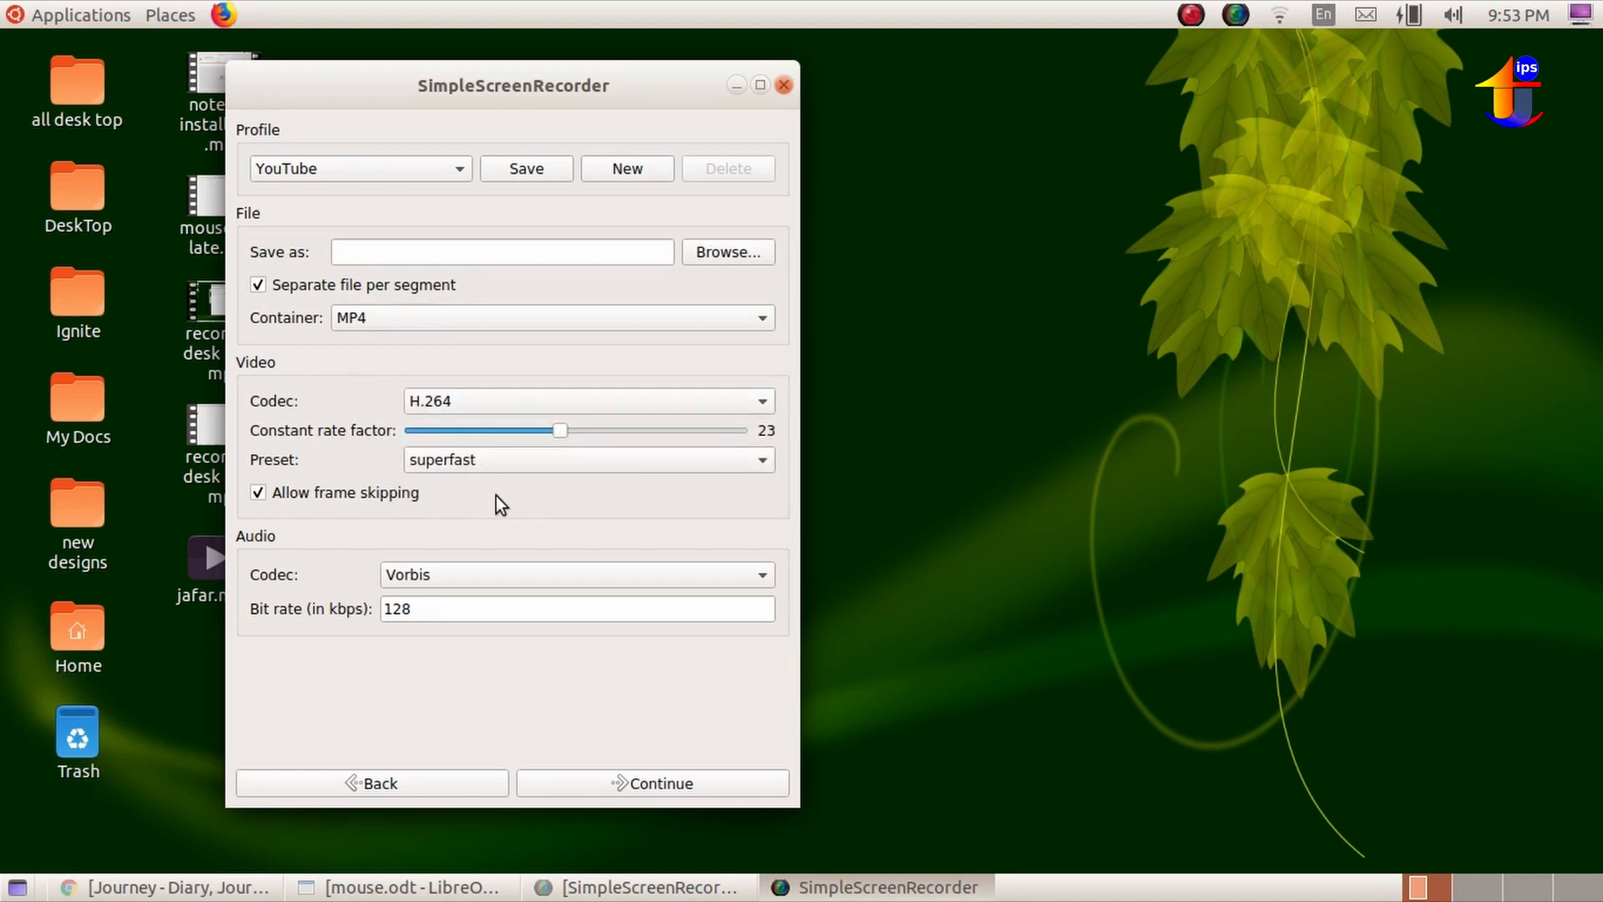
{"action": "left_click", "coordinate": [513, 453]}
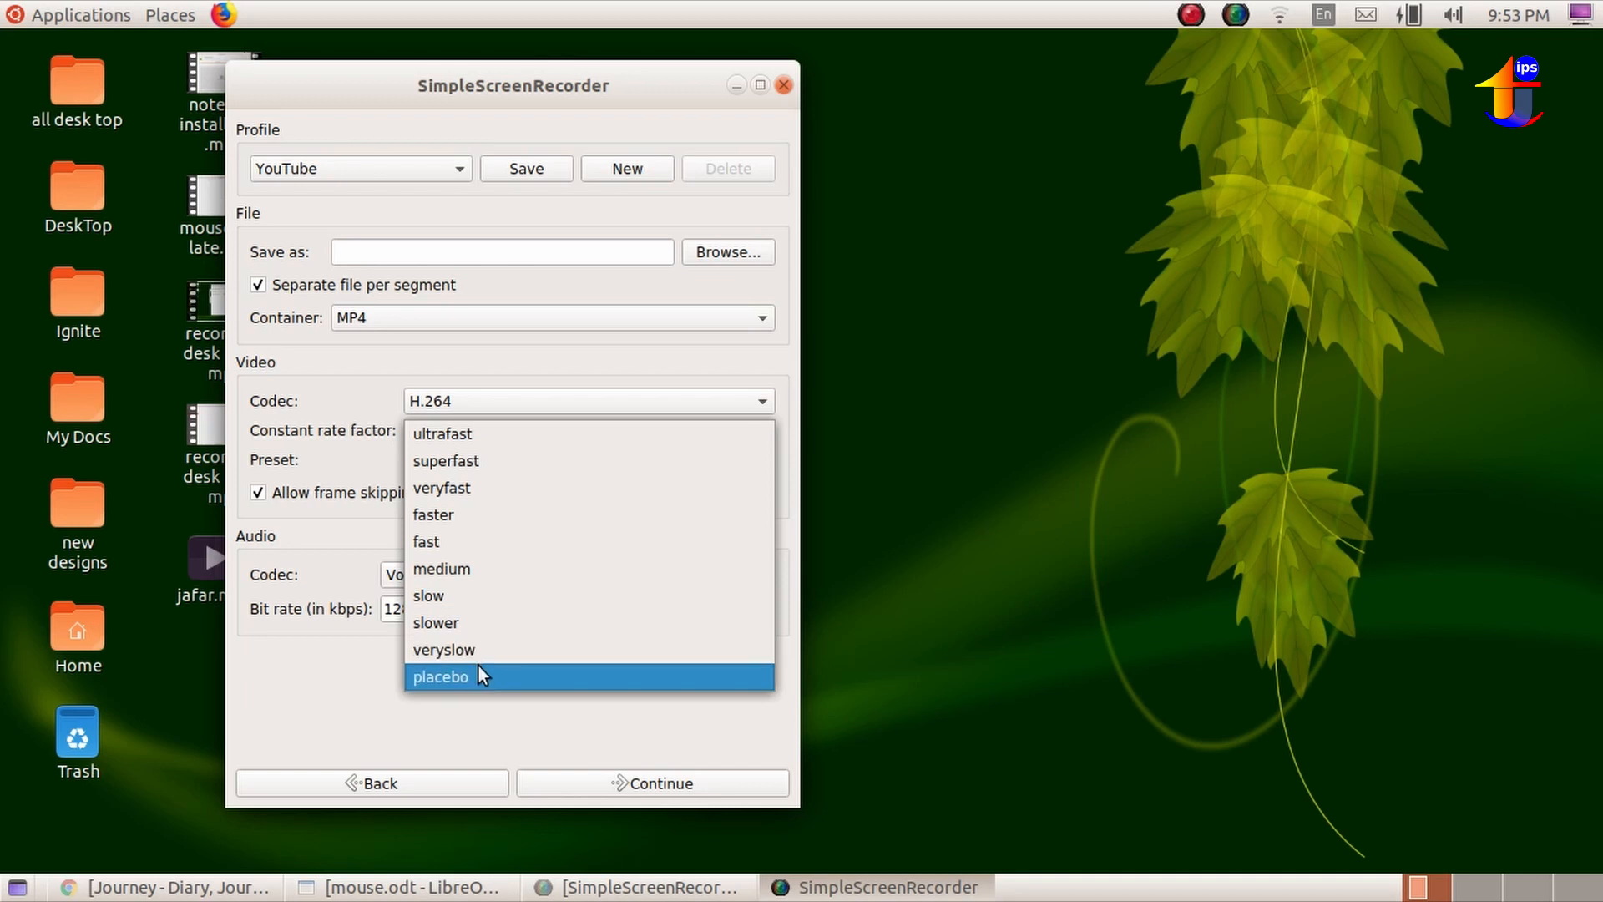
{"action": "left_click", "coordinate": [297, 439]}
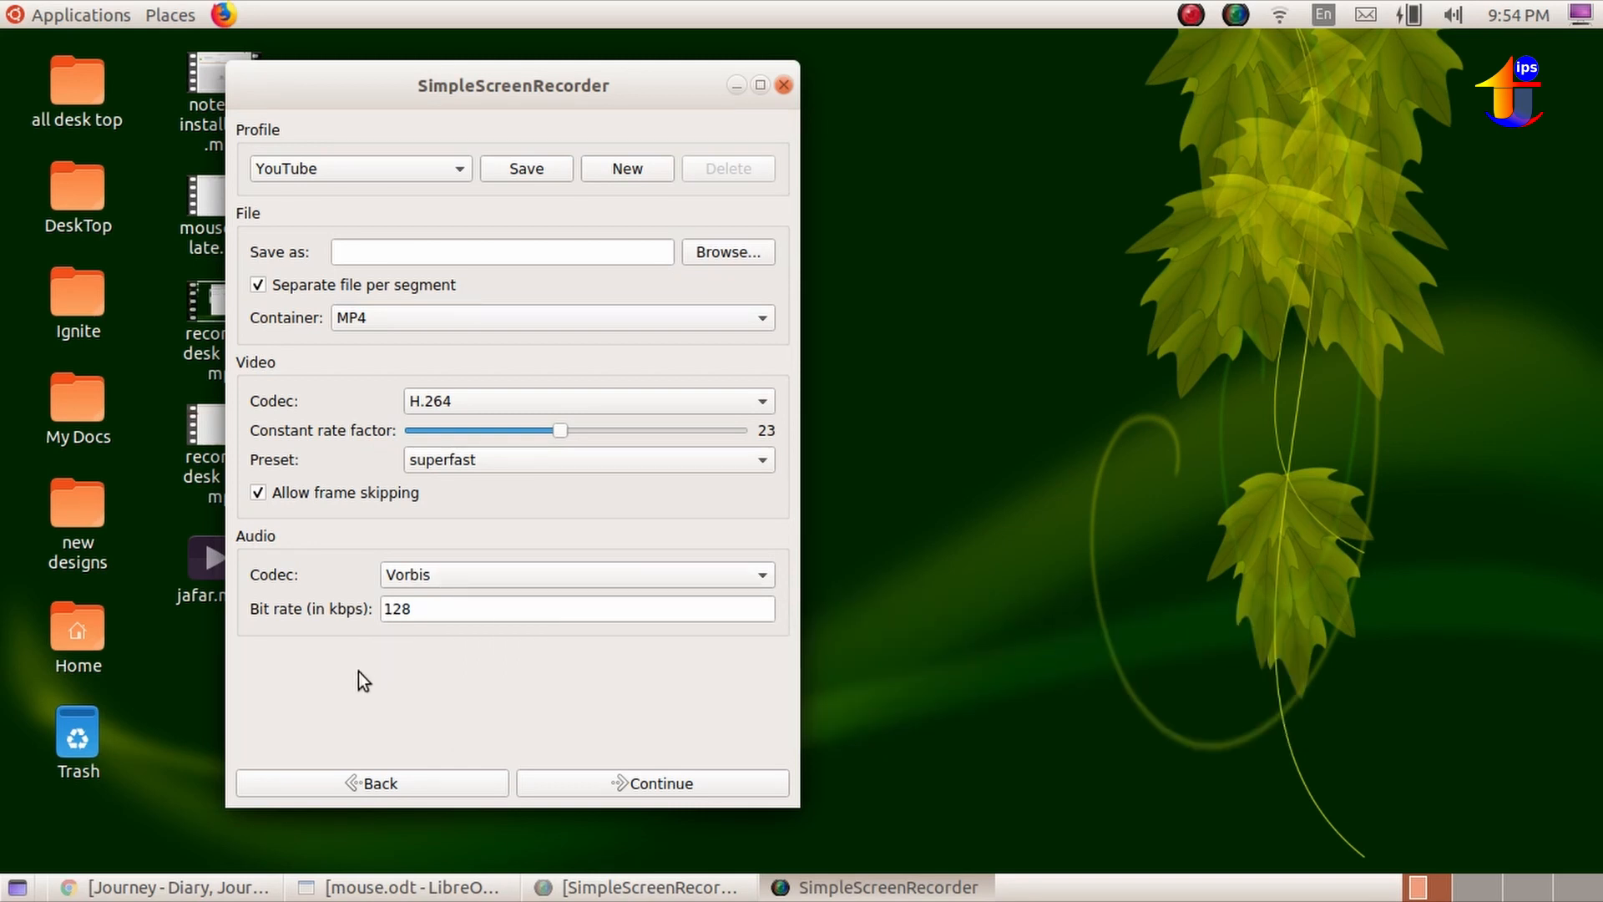
{"action": "left_click", "coordinate": [634, 778]}
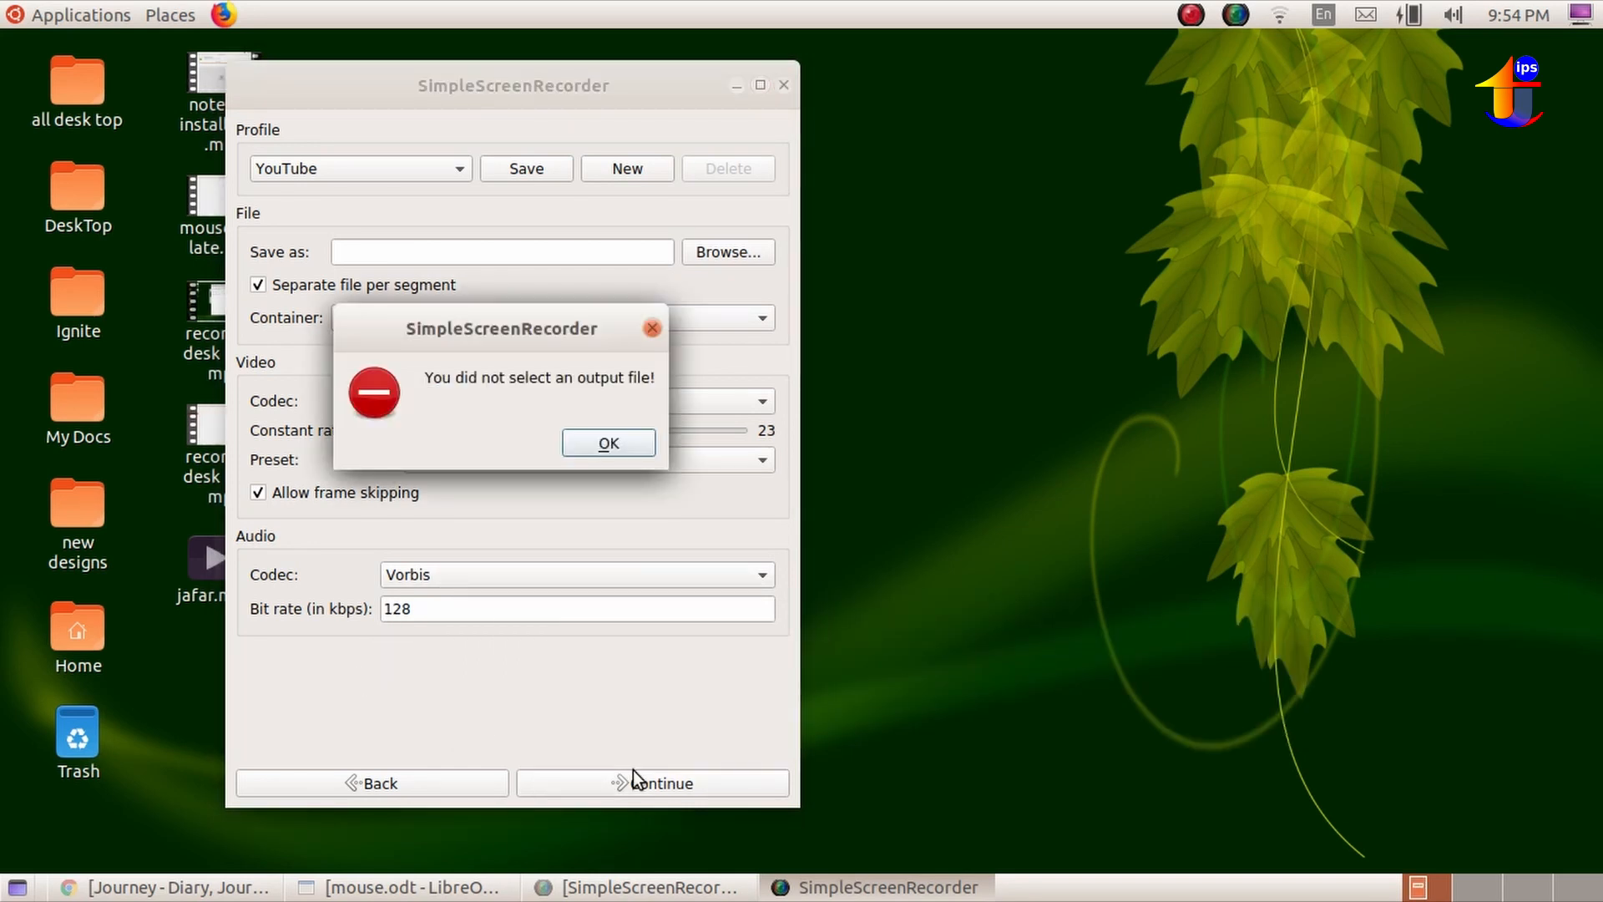
{"action": "left_click", "coordinate": [612, 439]}
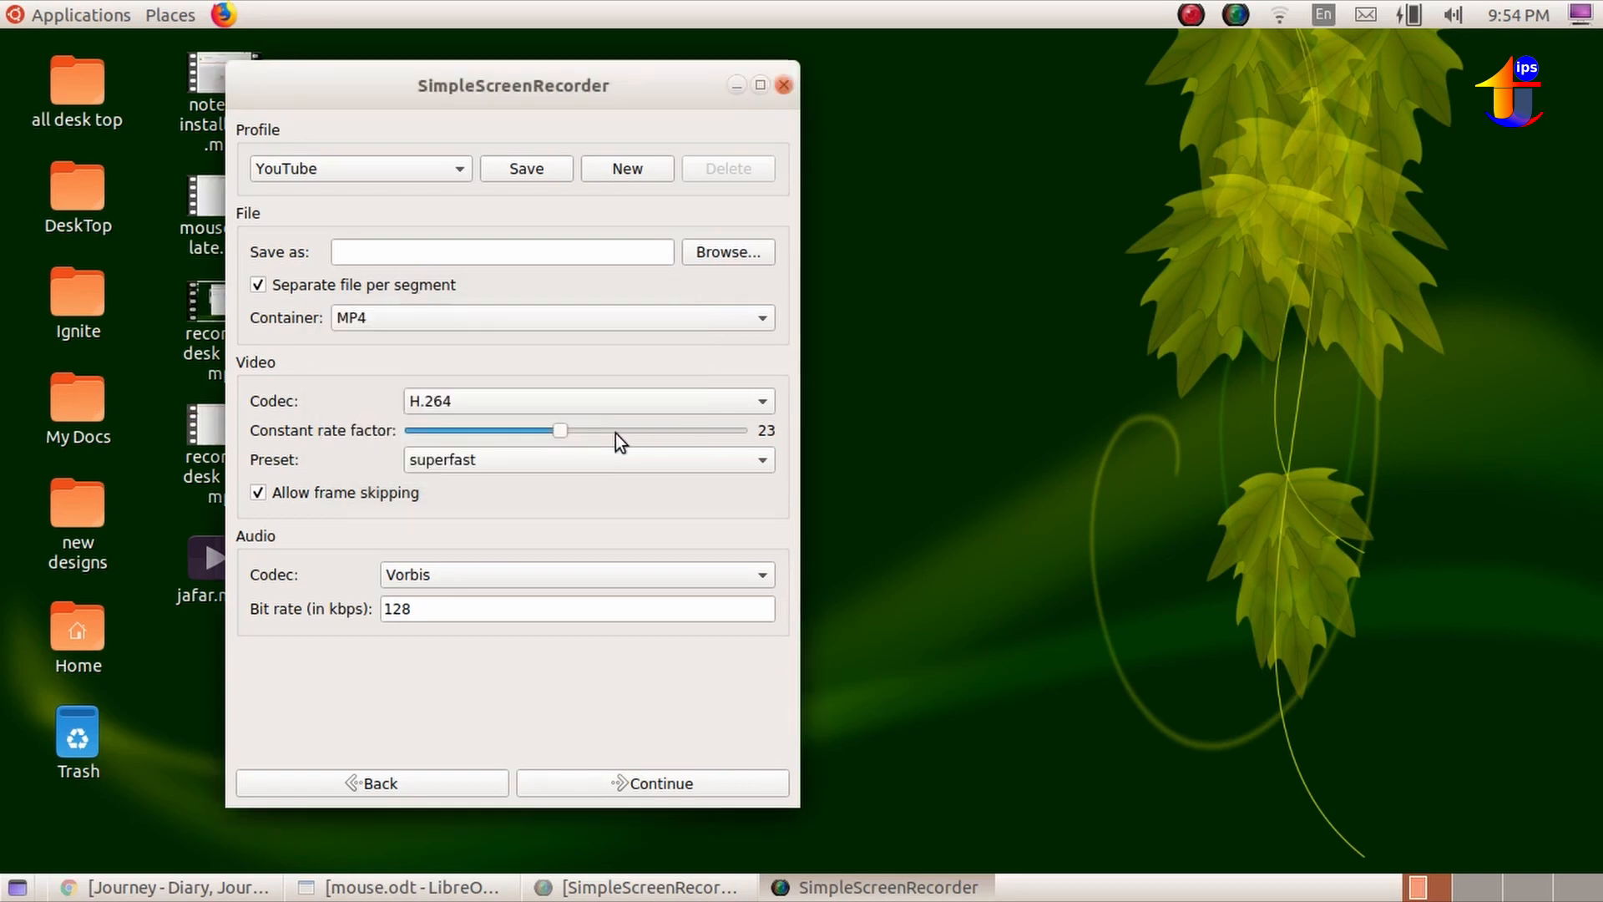
Set the recording to save as an MP4 file named with the owner's first name in the Desktop/DeskTop/ALL IN ONE folder.
{"action": "left_click", "coordinate": [709, 252]}
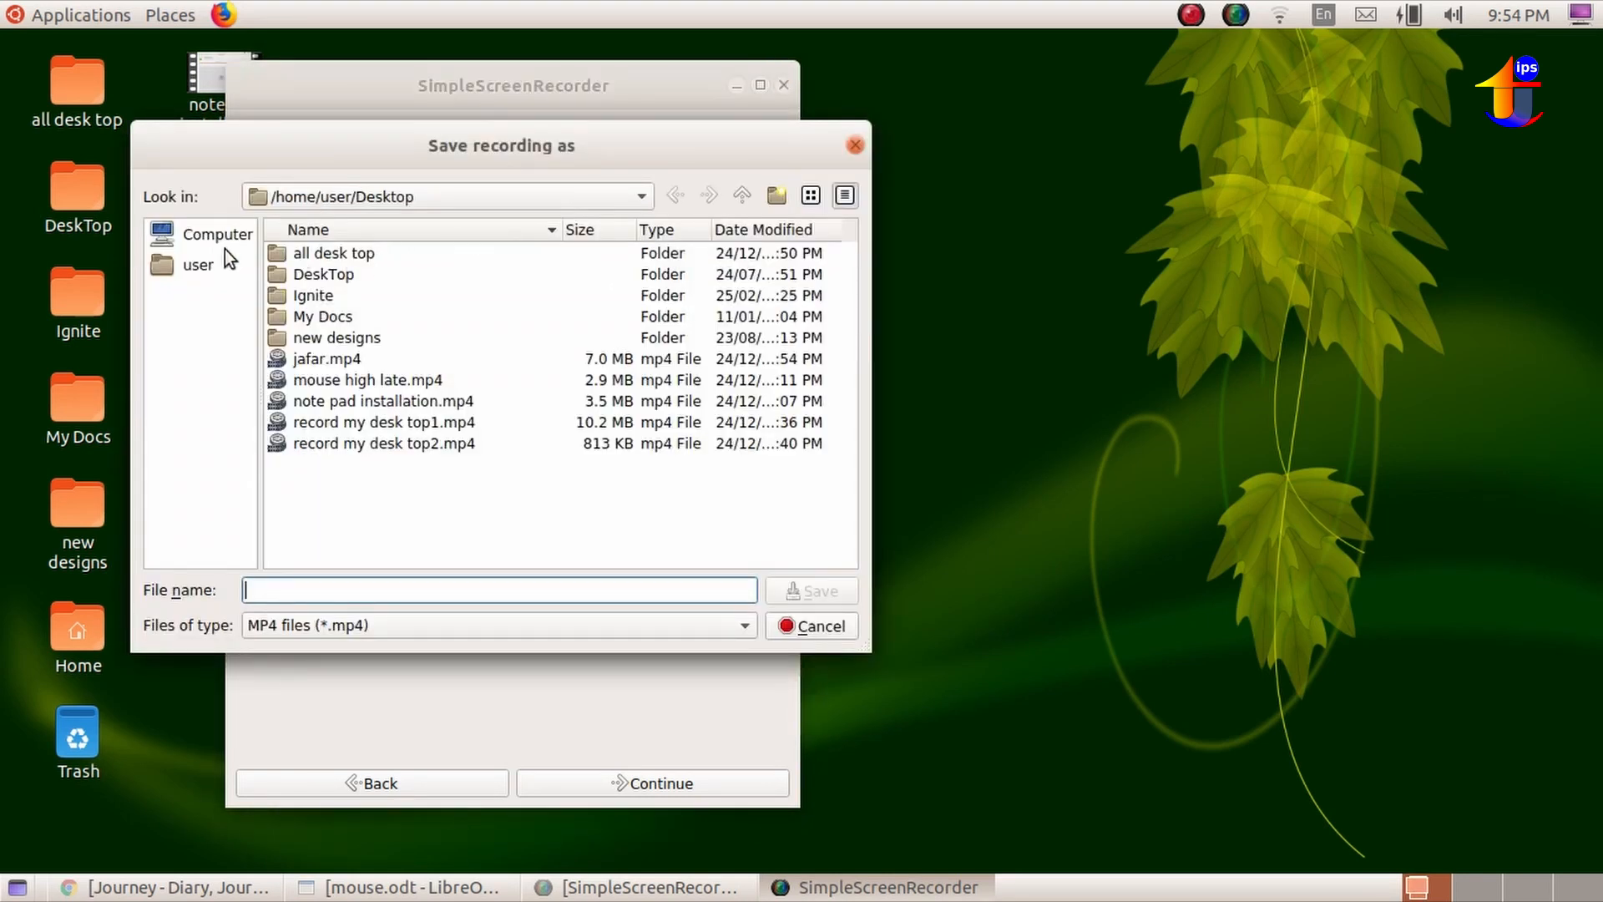
{"action": "left_click", "coordinate": [340, 273]}
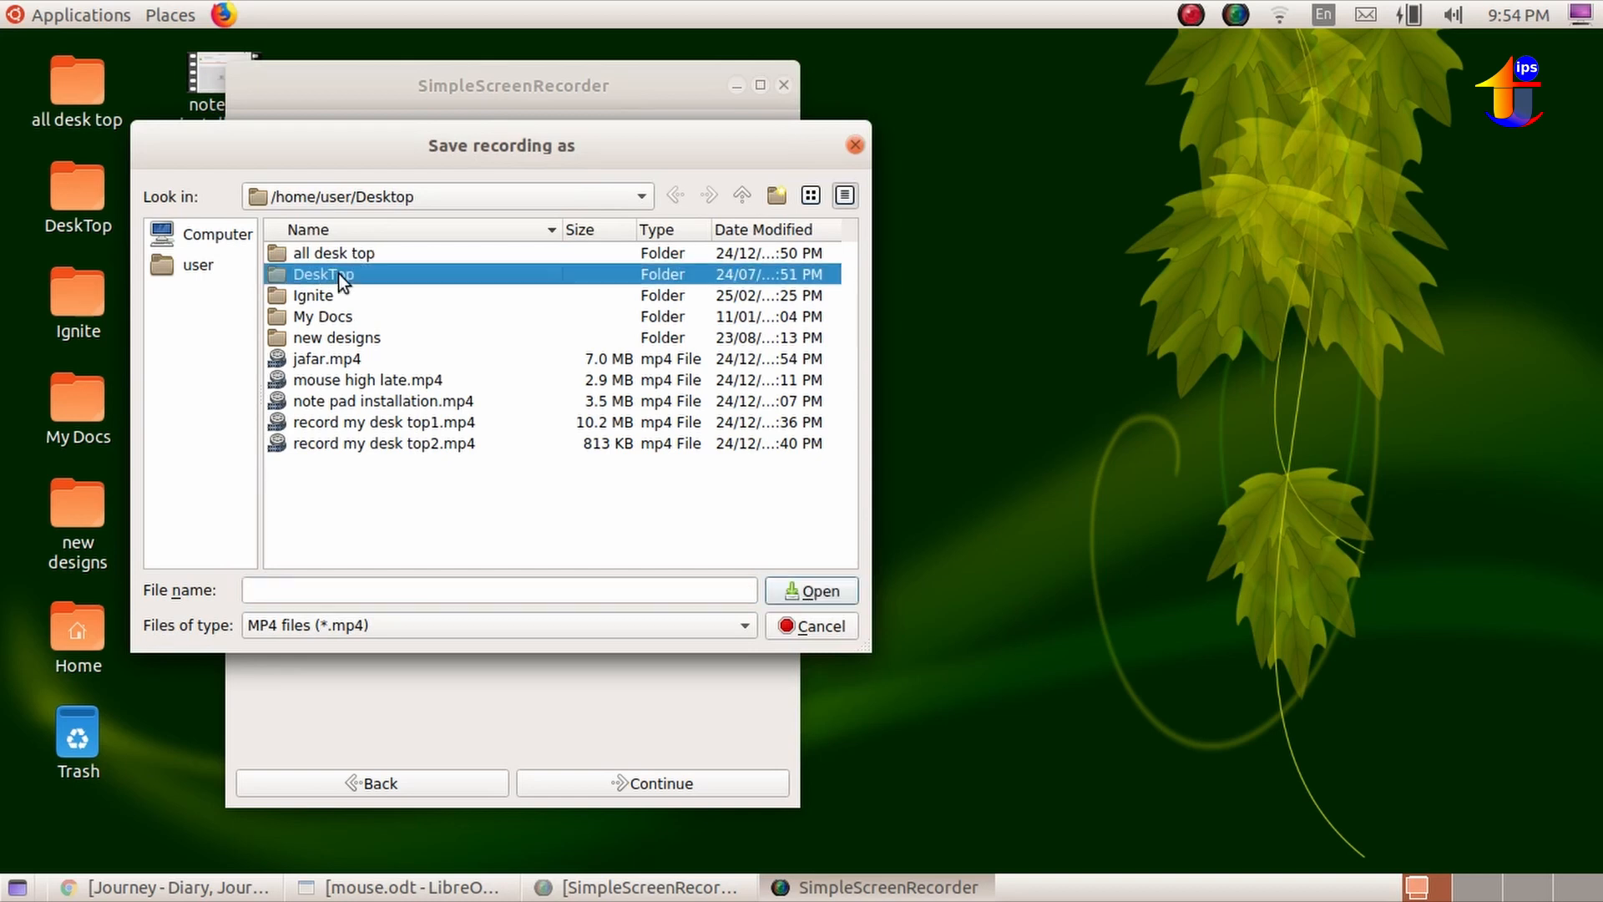
{"action": "left_click", "coordinate": [794, 591]}
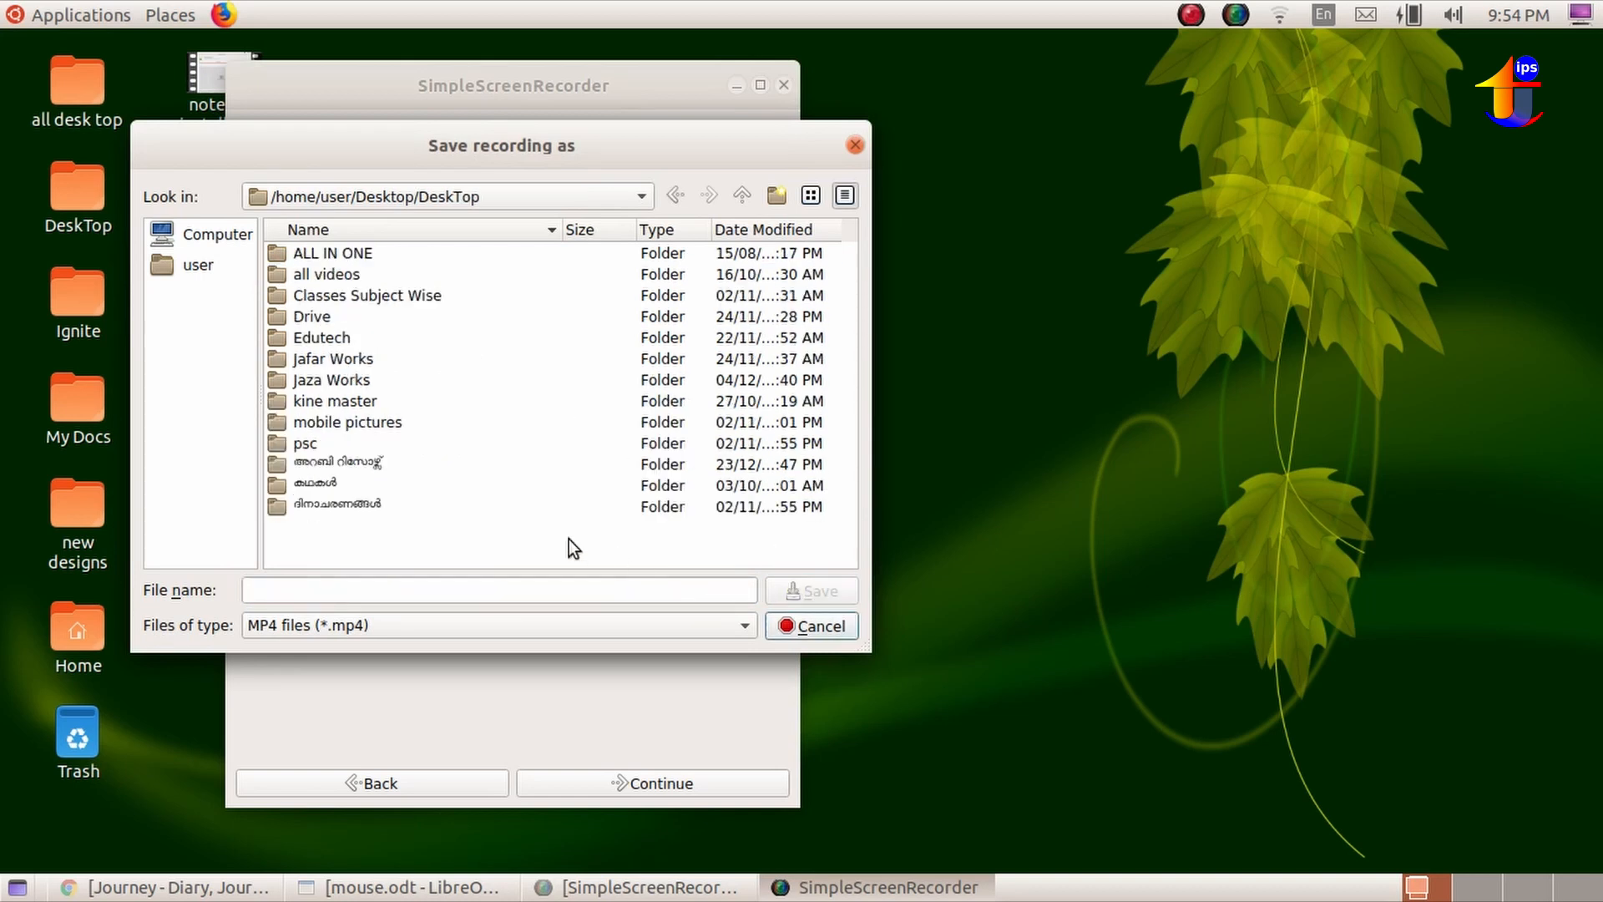
{"action": "left_click", "coordinate": [359, 253]}
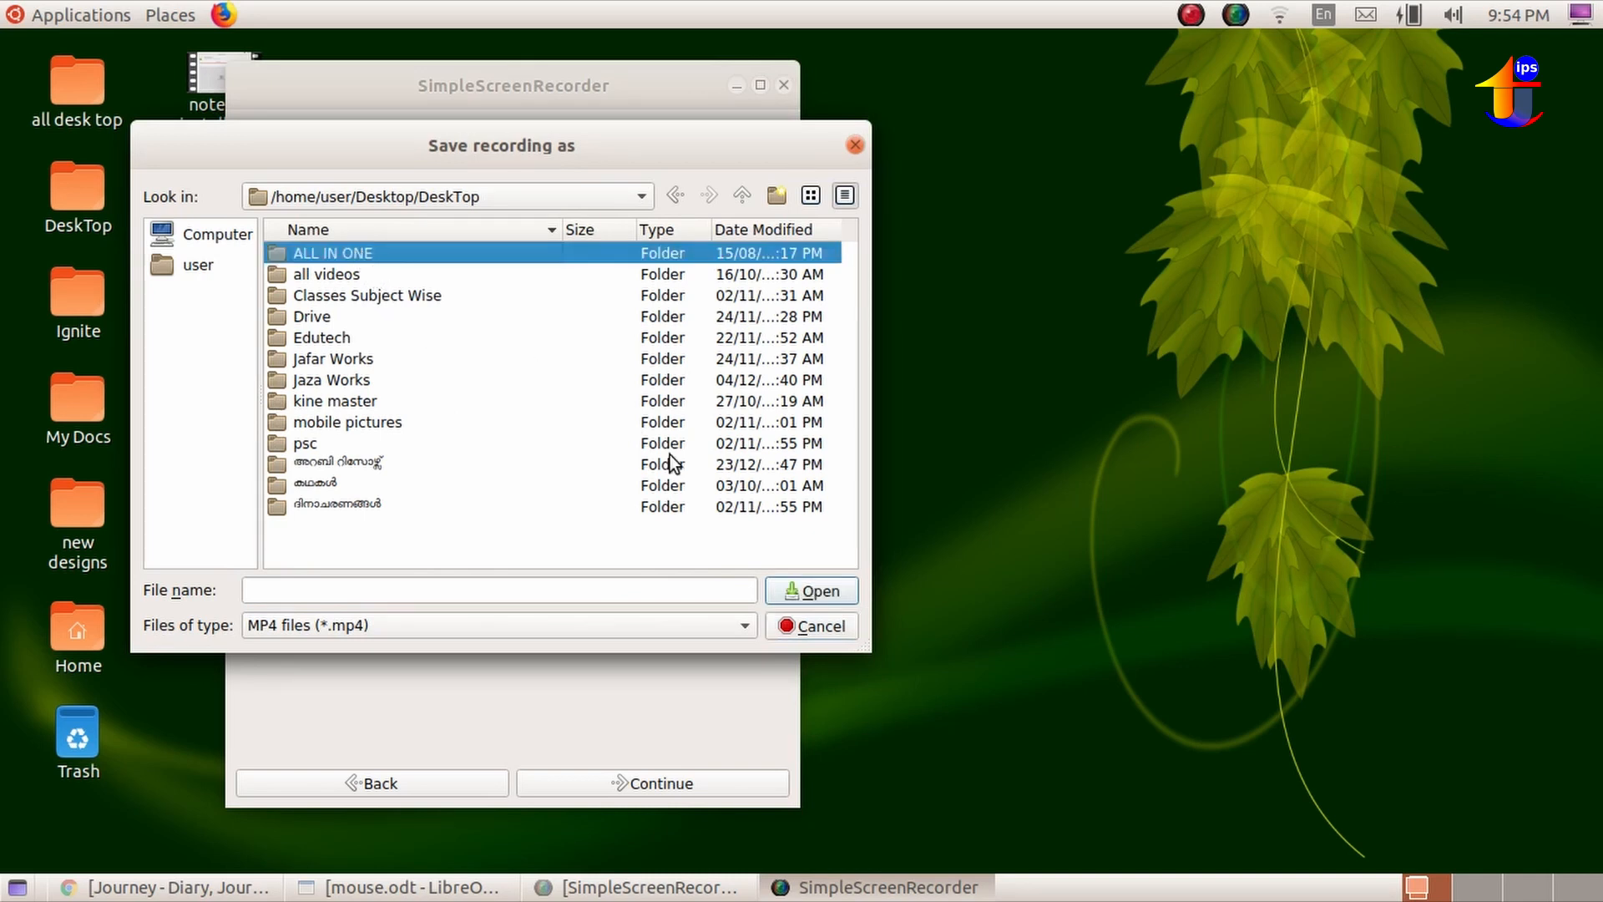
{"action": "left_click", "coordinate": [776, 591]}
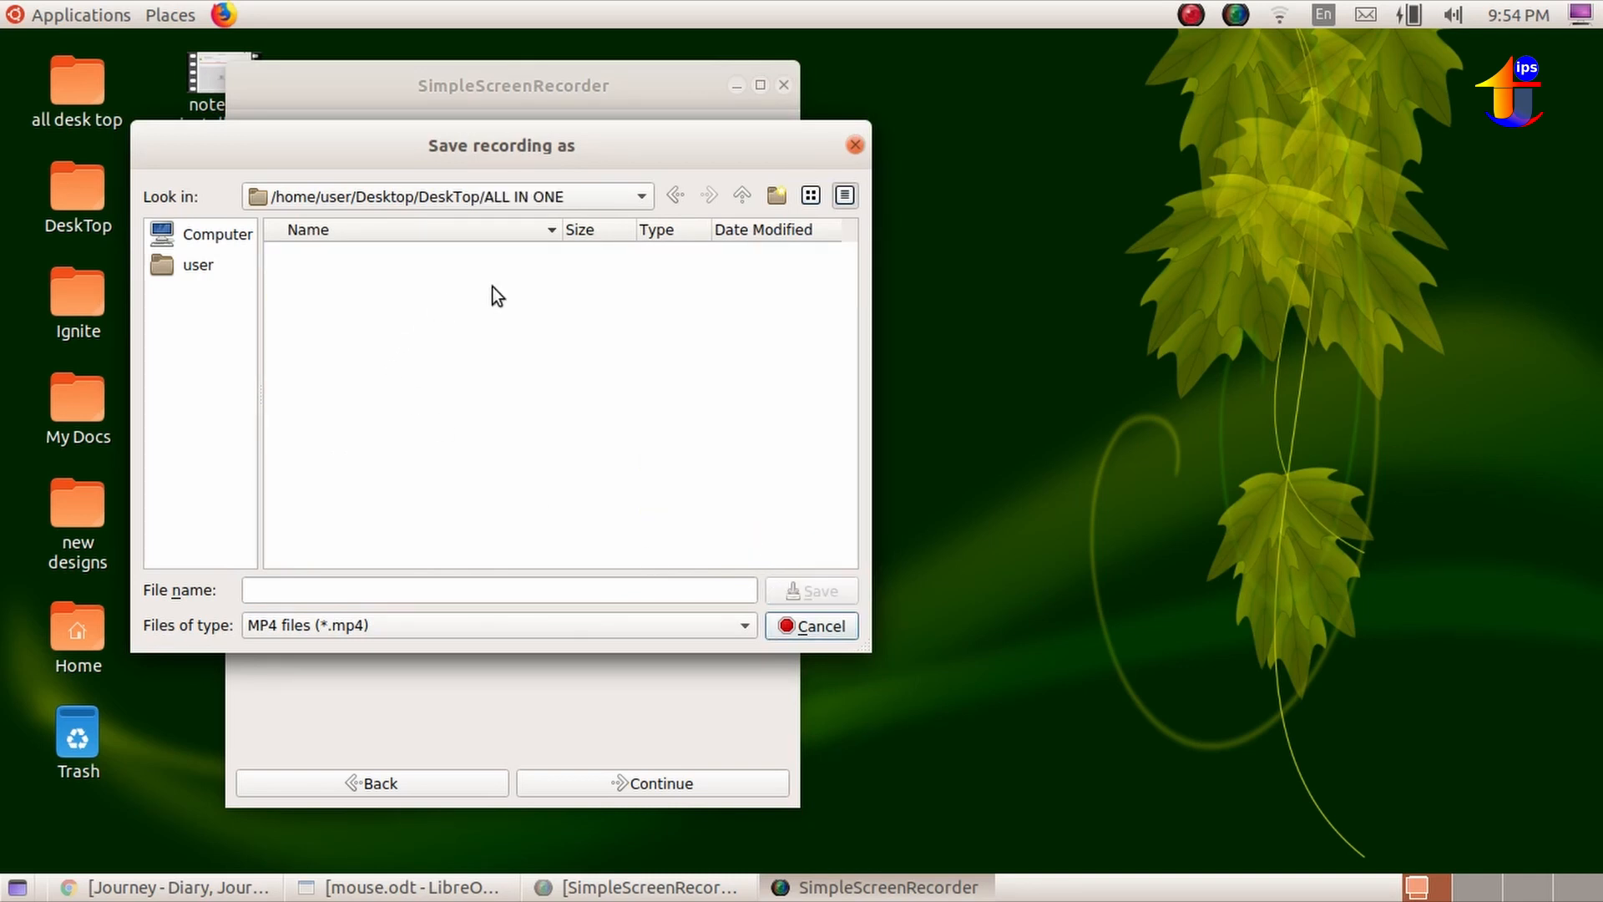
{"action": "left_click", "coordinate": [359, 595]}
{"action": "type", "text": "jafara"}
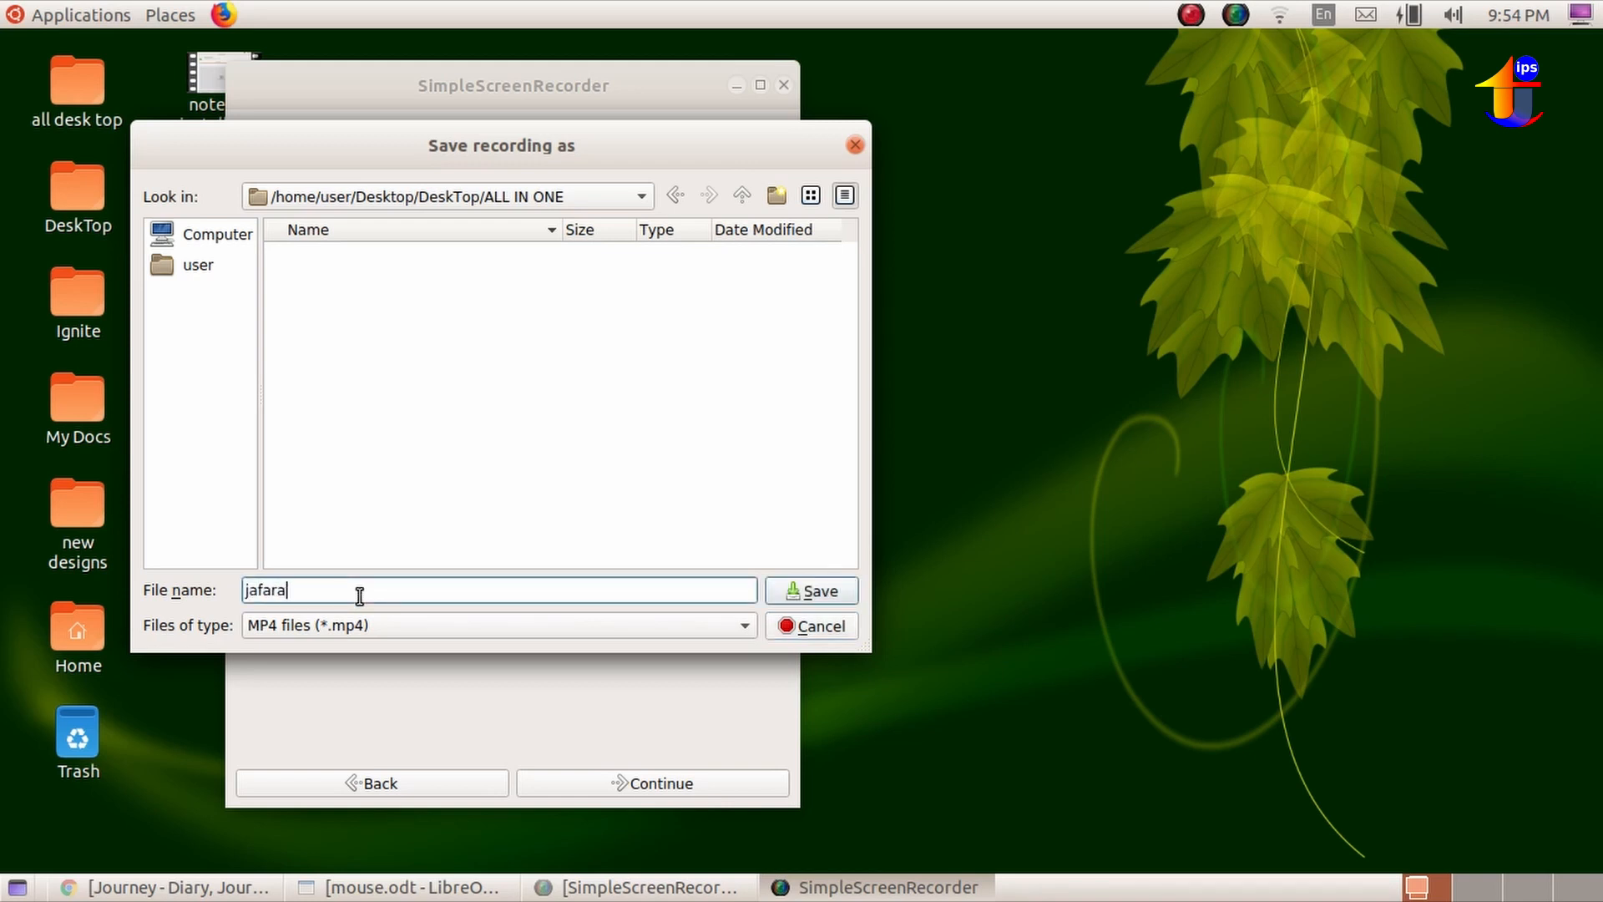
{"action": "key", "text": "BackSpace"}
{"action": "left_click", "coordinate": [822, 594]}
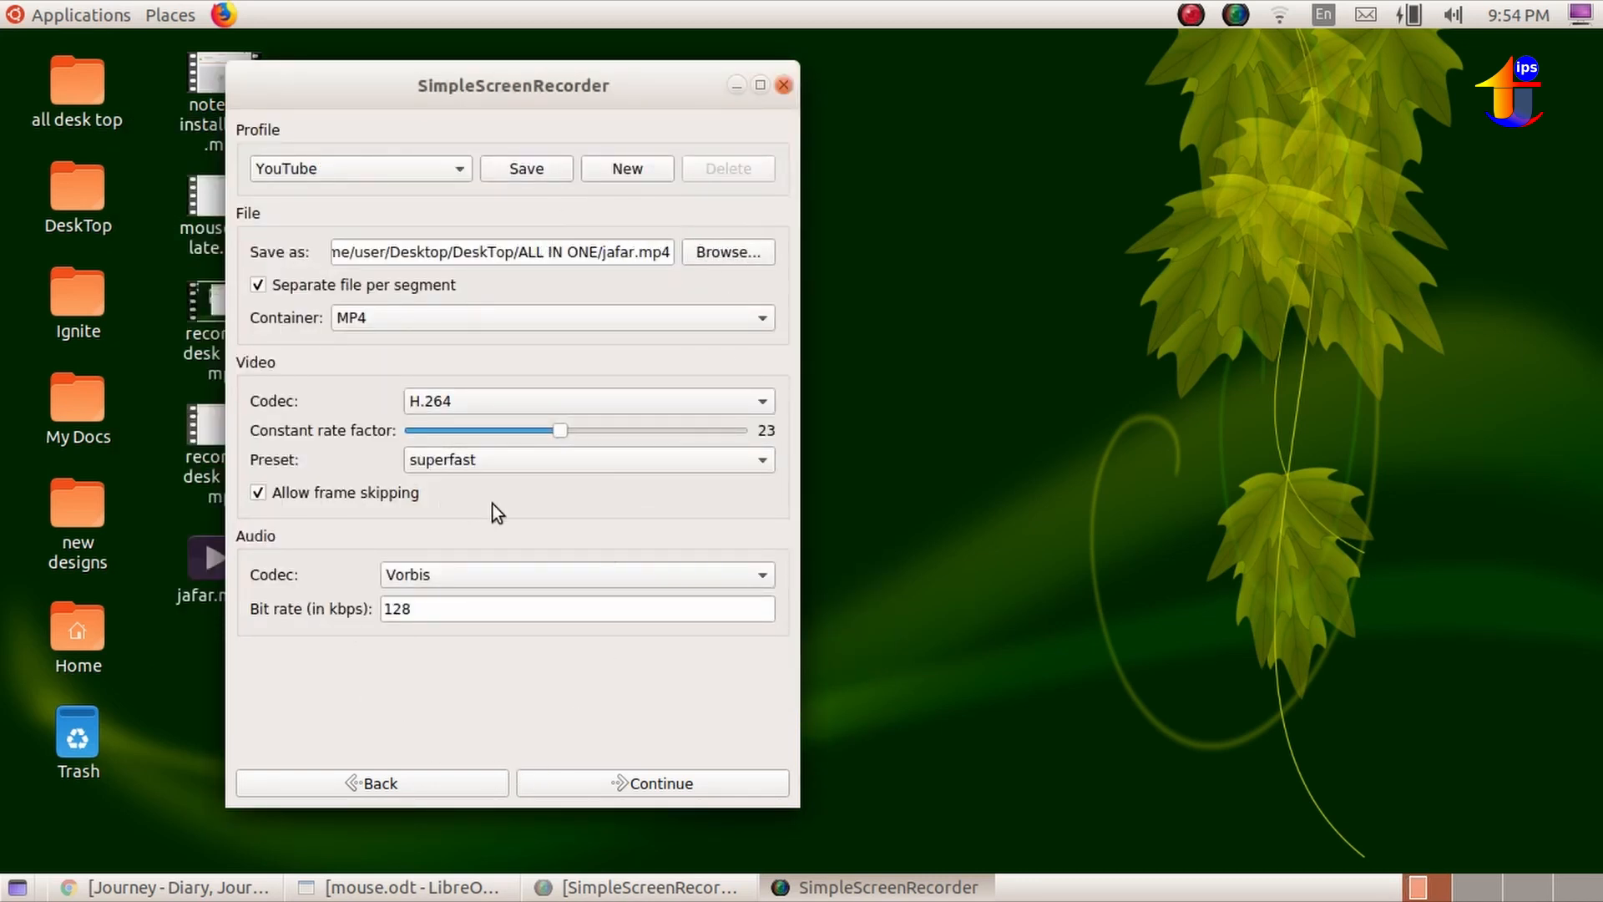
Continue to the recording page, start the preview, and keep R as the key for the Ctrl recording hotkey.
{"action": "left_click", "coordinate": [677, 785]}
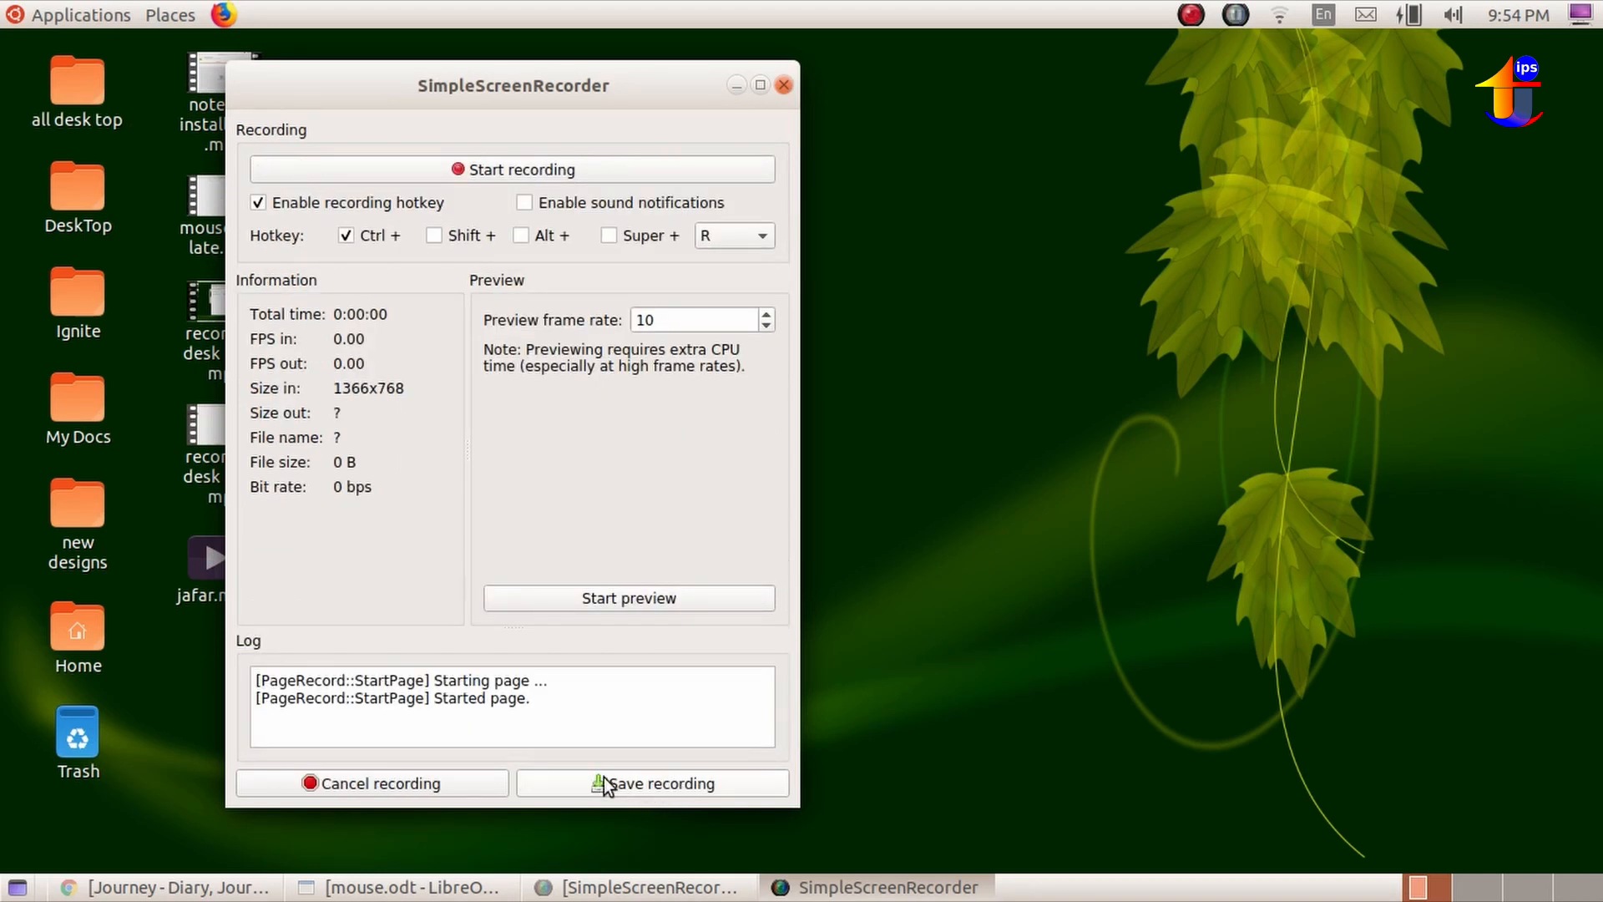
{"action": "left_click", "coordinate": [594, 598]}
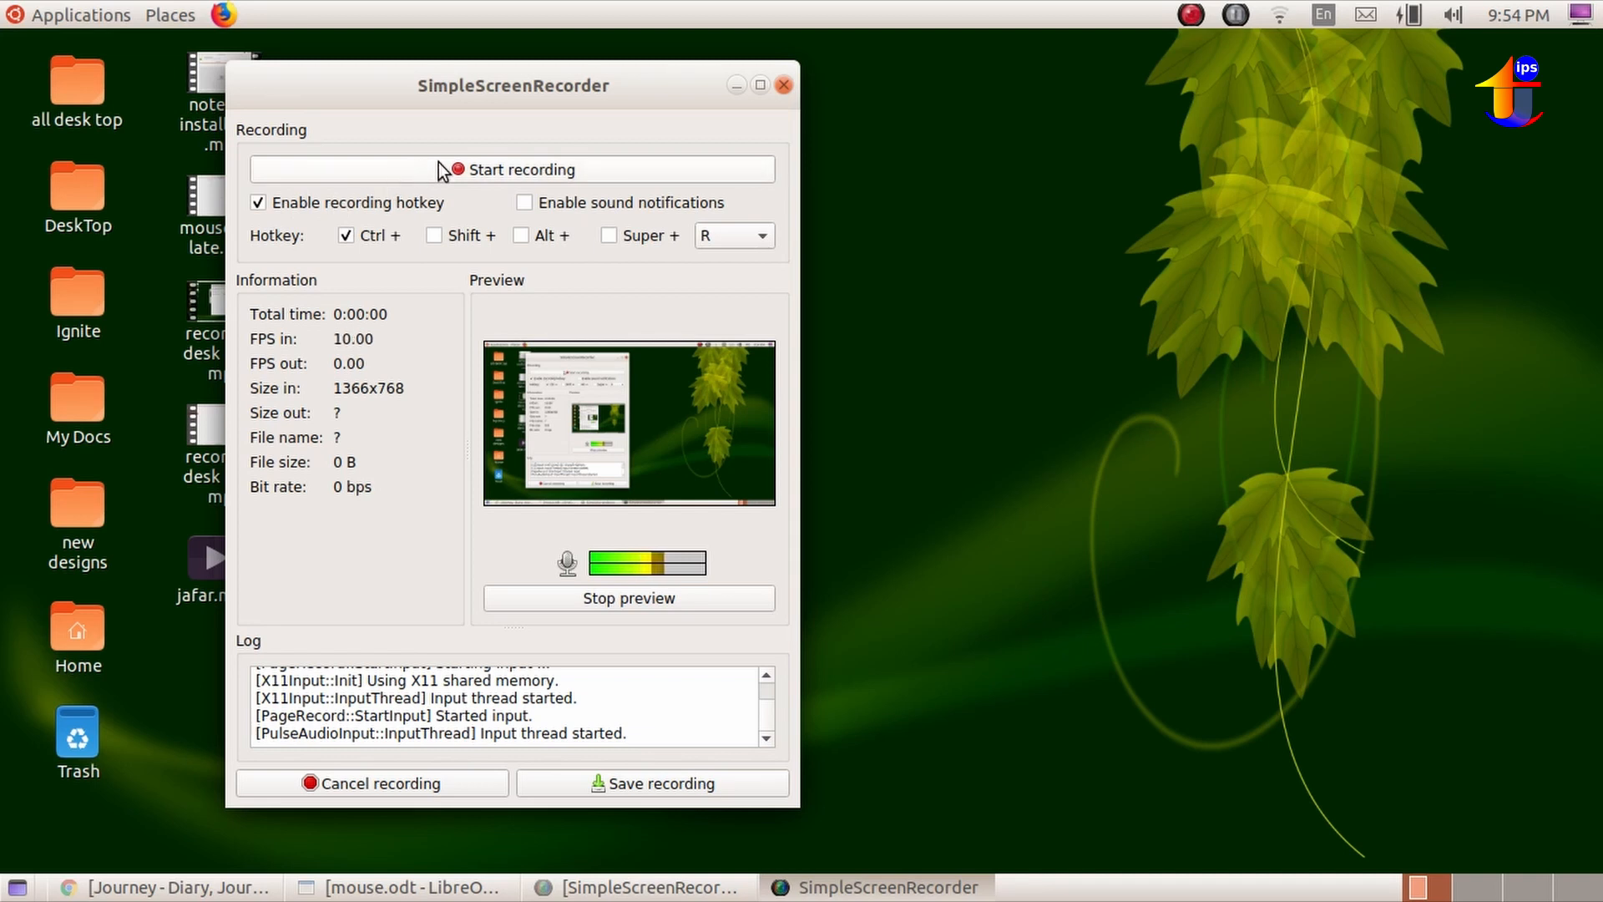
{"action": "left_click", "coordinate": [471, 166]}
{"action": "left_click", "coordinate": [748, 242]}
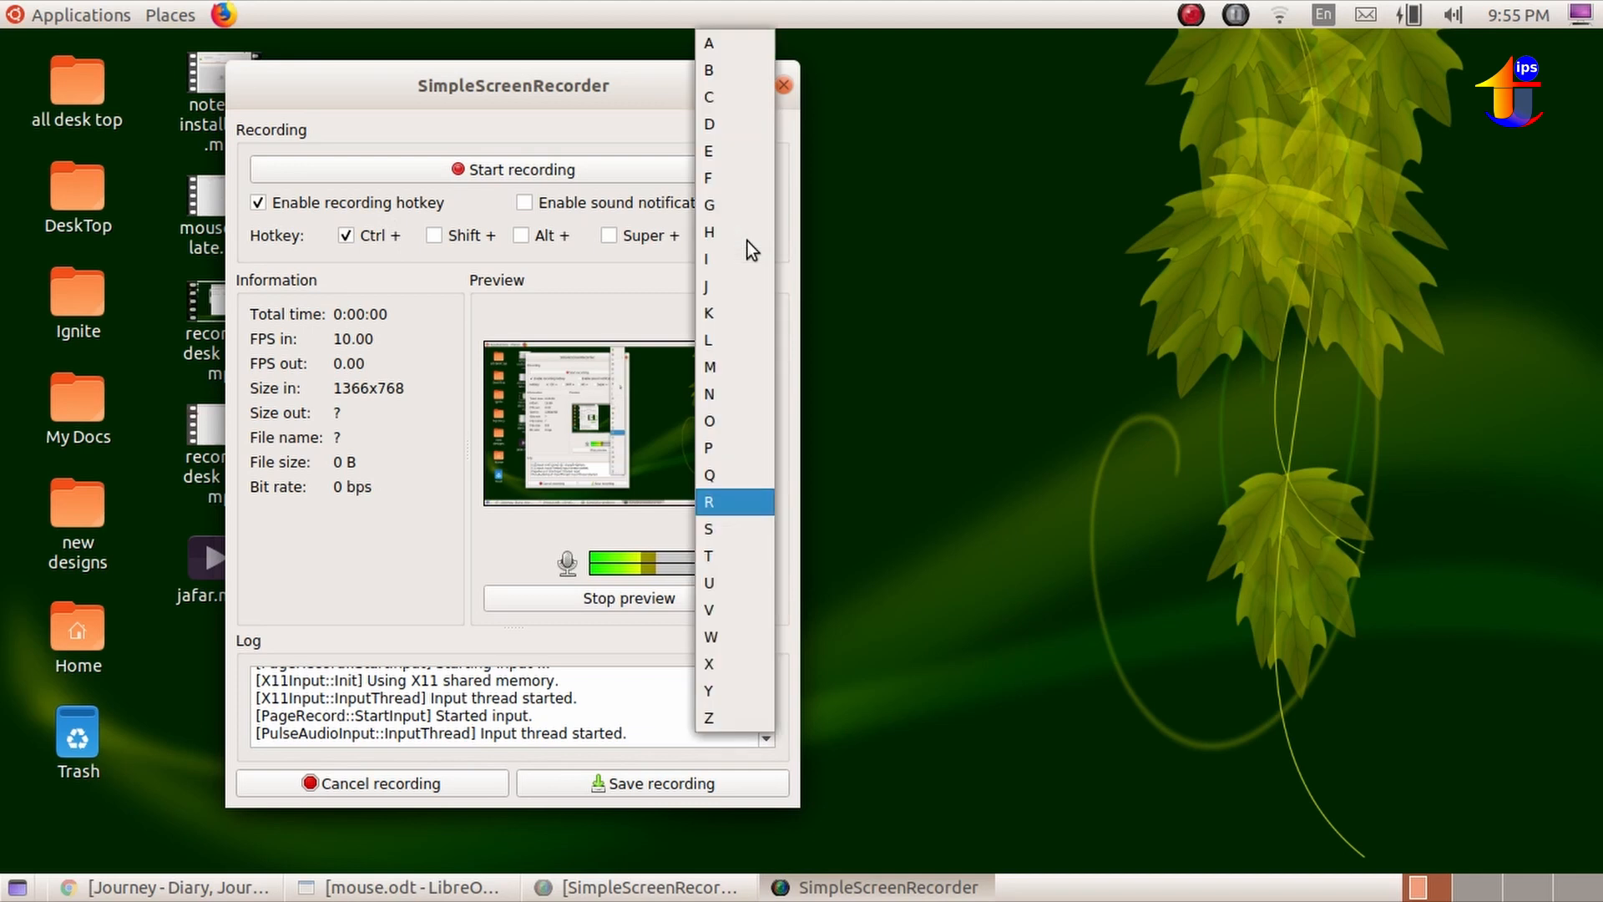
{"action": "left_click", "coordinate": [745, 503]}
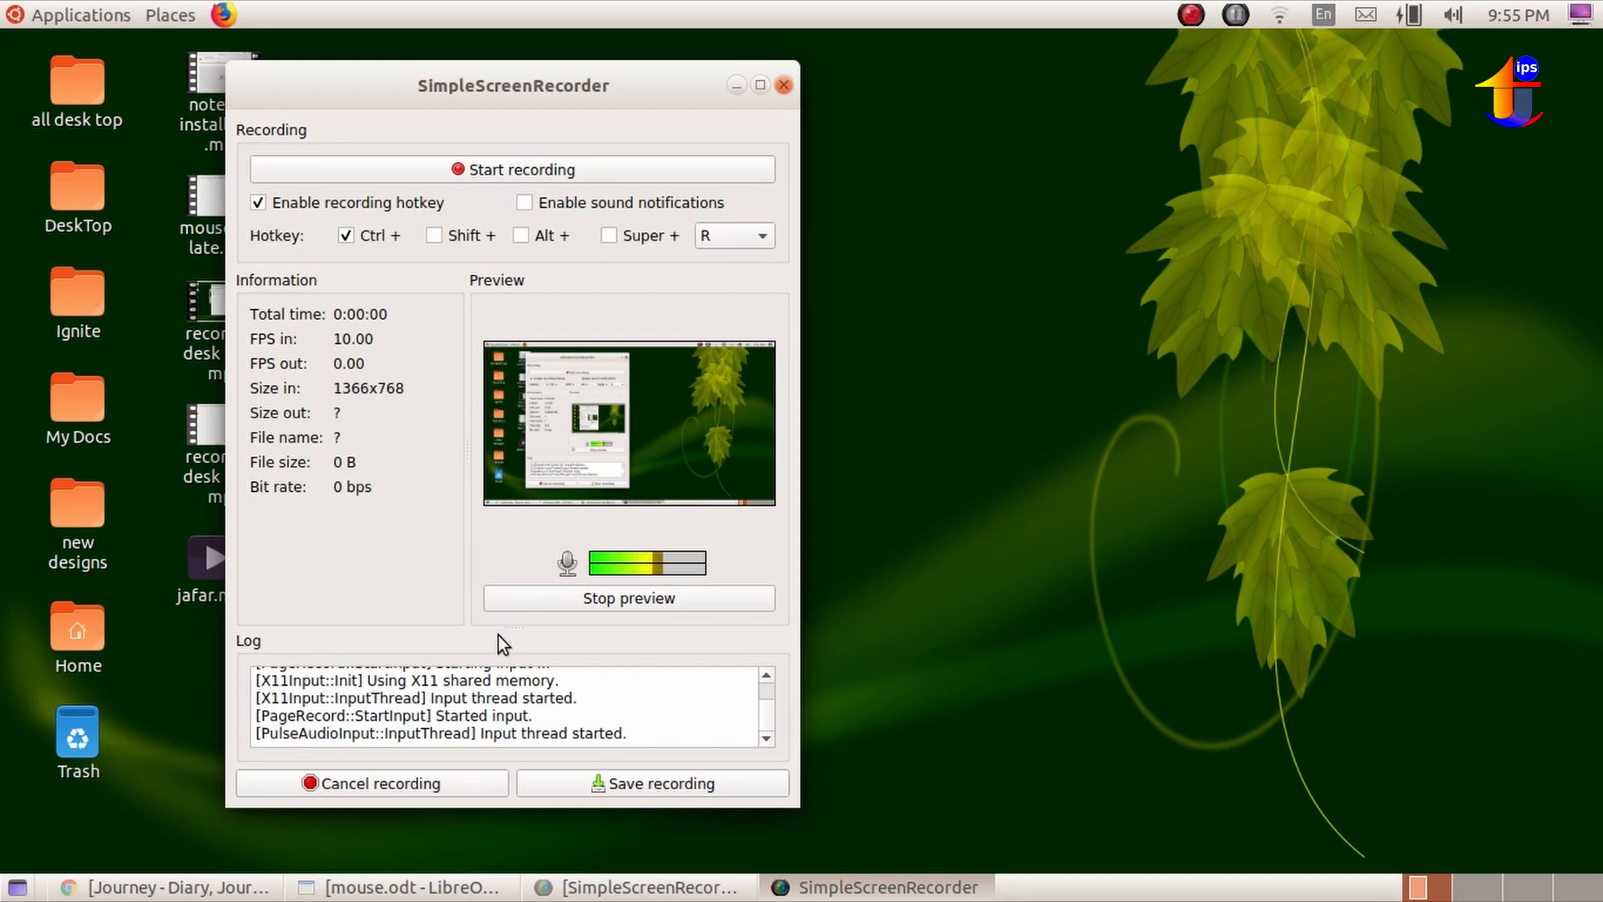
Start recording, move the recorder window aside to uncover the desktop files, save the recording, and close the recorder.
{"action": "left_click", "coordinate": [586, 165]}
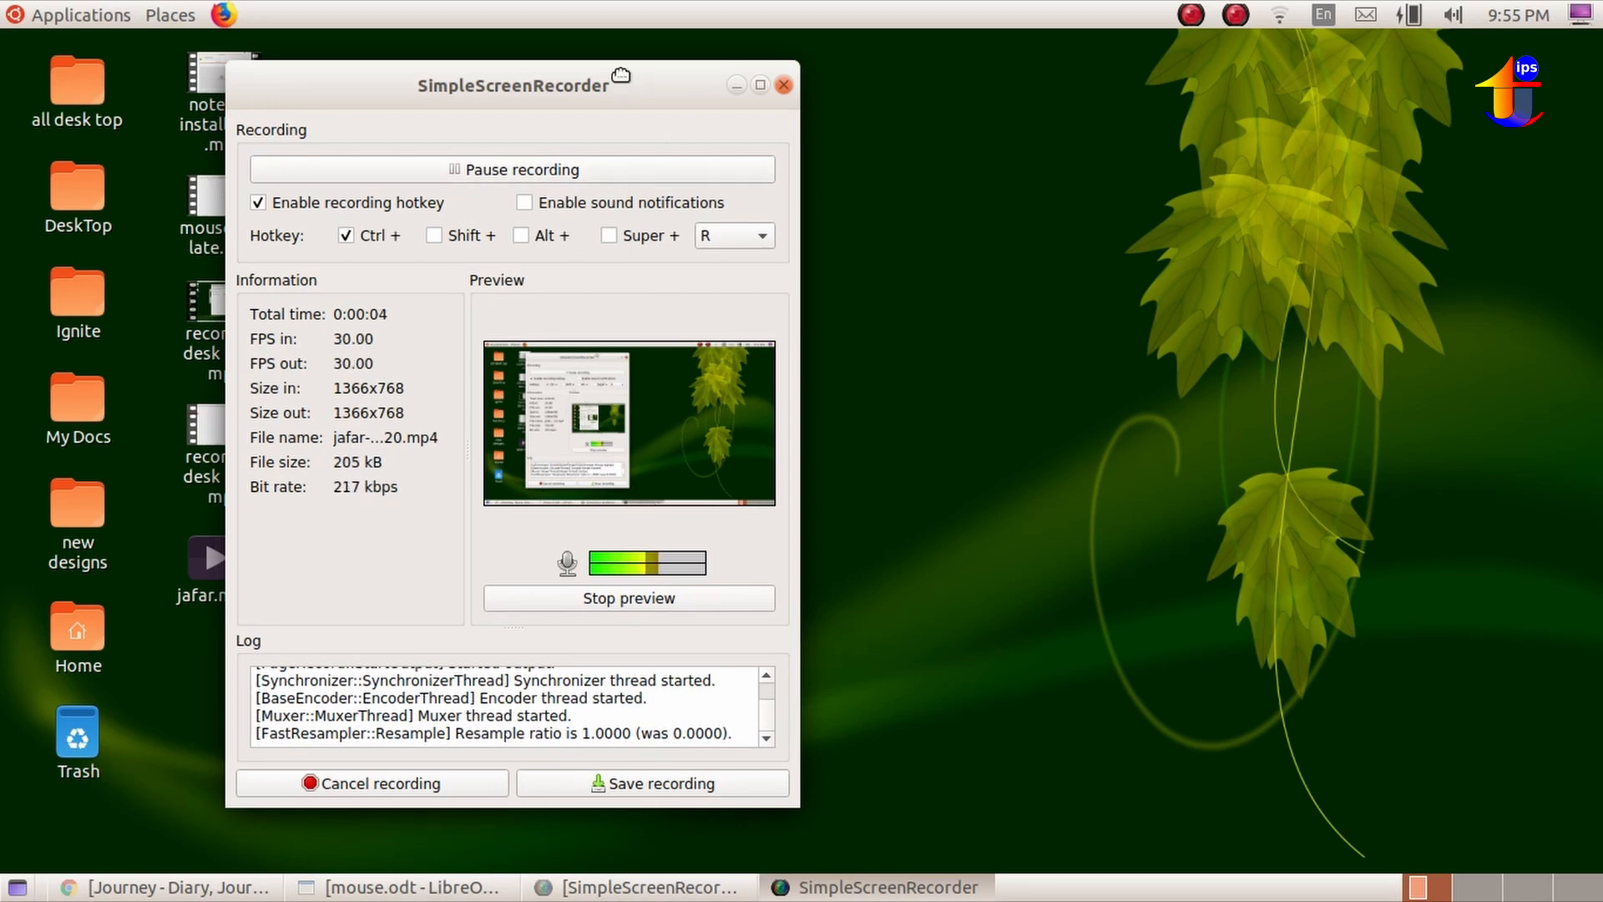
{"action": "left_click_drag", "start_coordinate": [620, 75], "coordinate": [949, 52]}
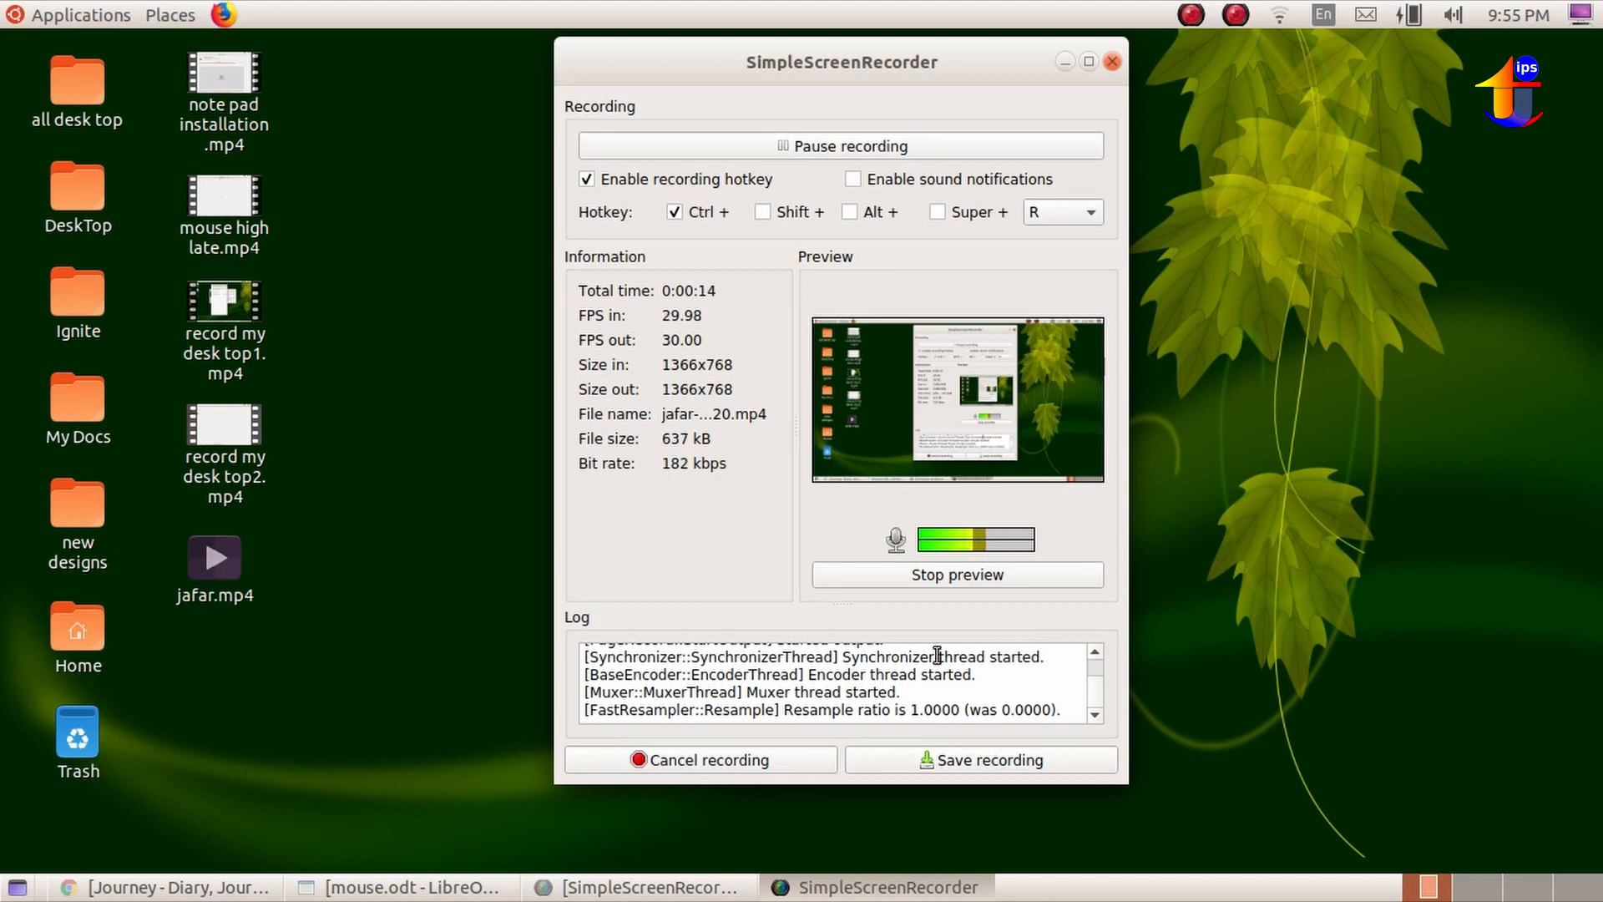
{"action": "left_click", "coordinate": [996, 764]}
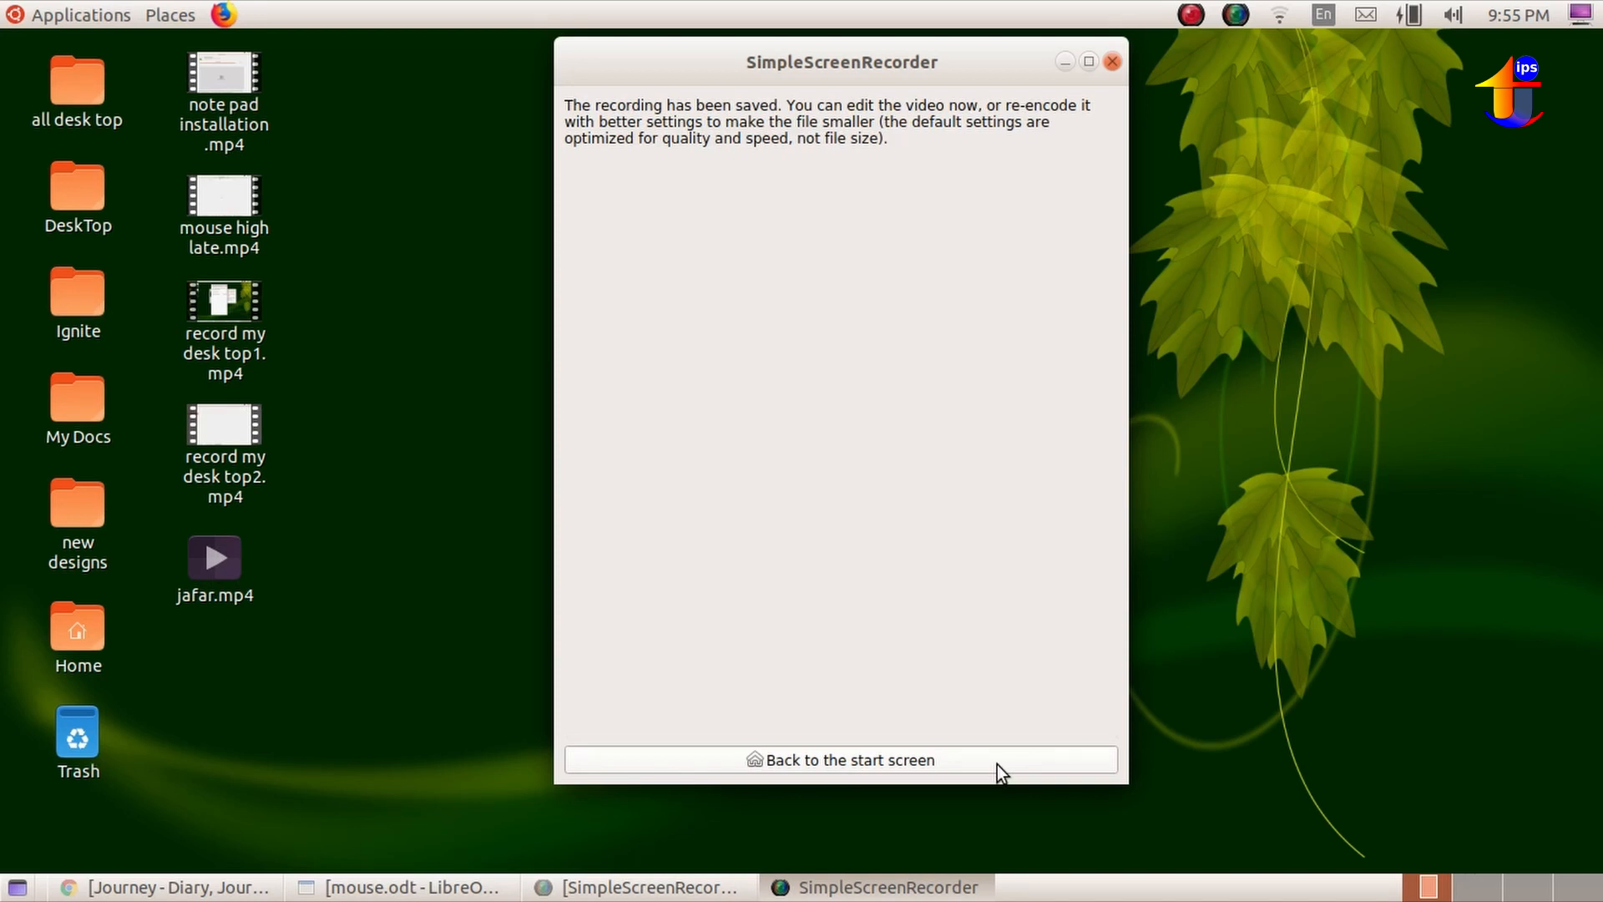
{"action": "left_click", "coordinate": [1113, 58]}
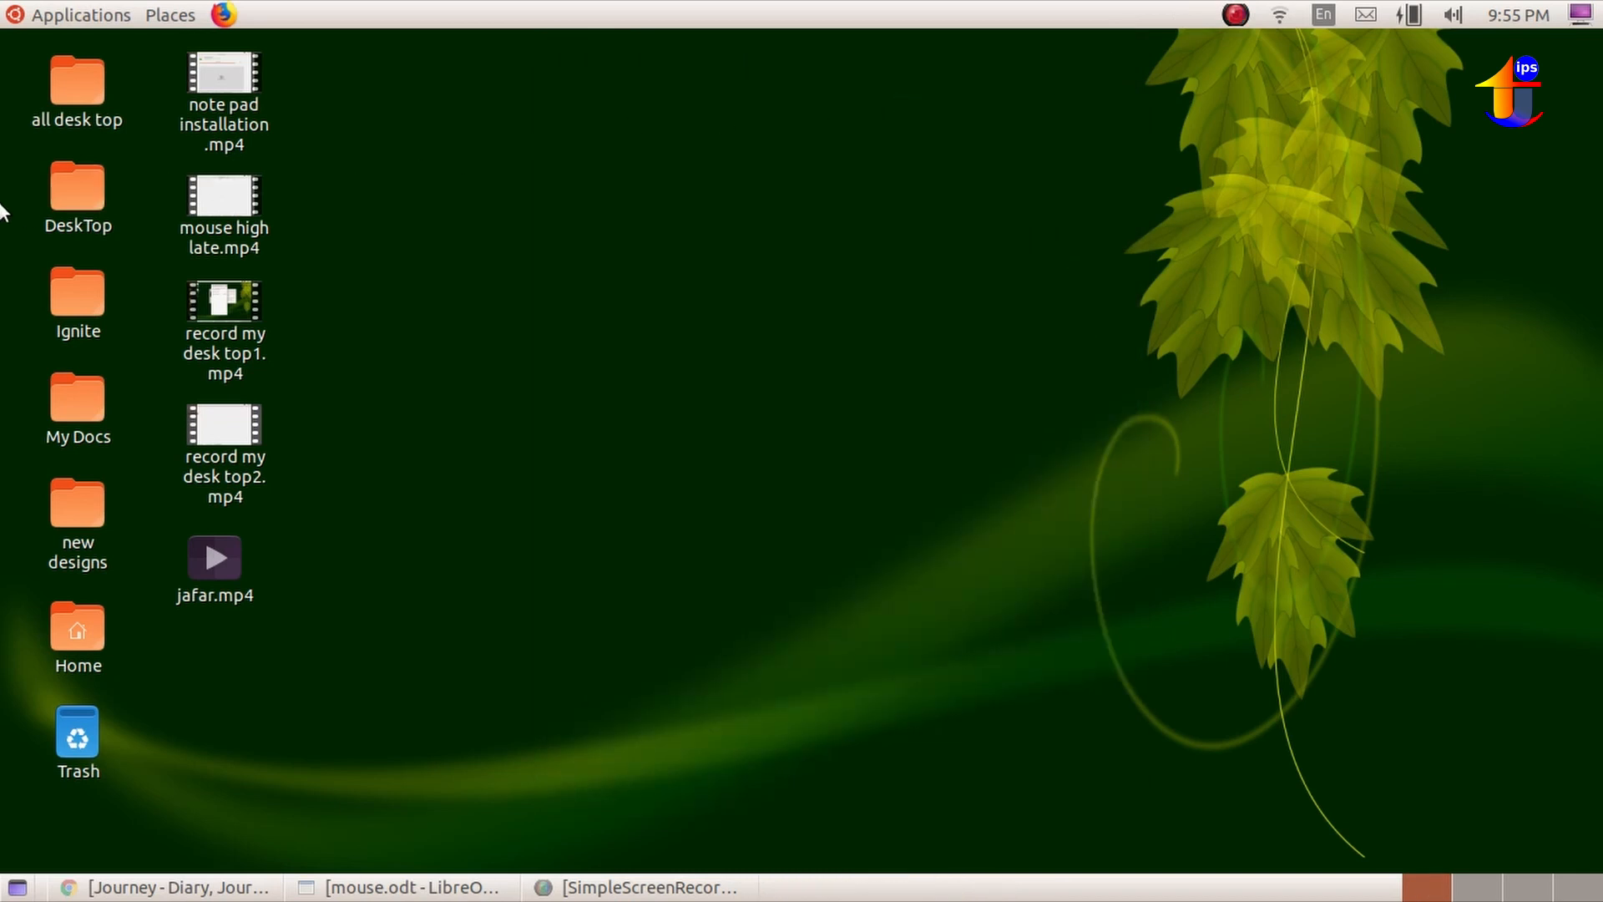
Select the all desk top folder on the desktop.
{"action": "left_click", "coordinate": [77, 68]}
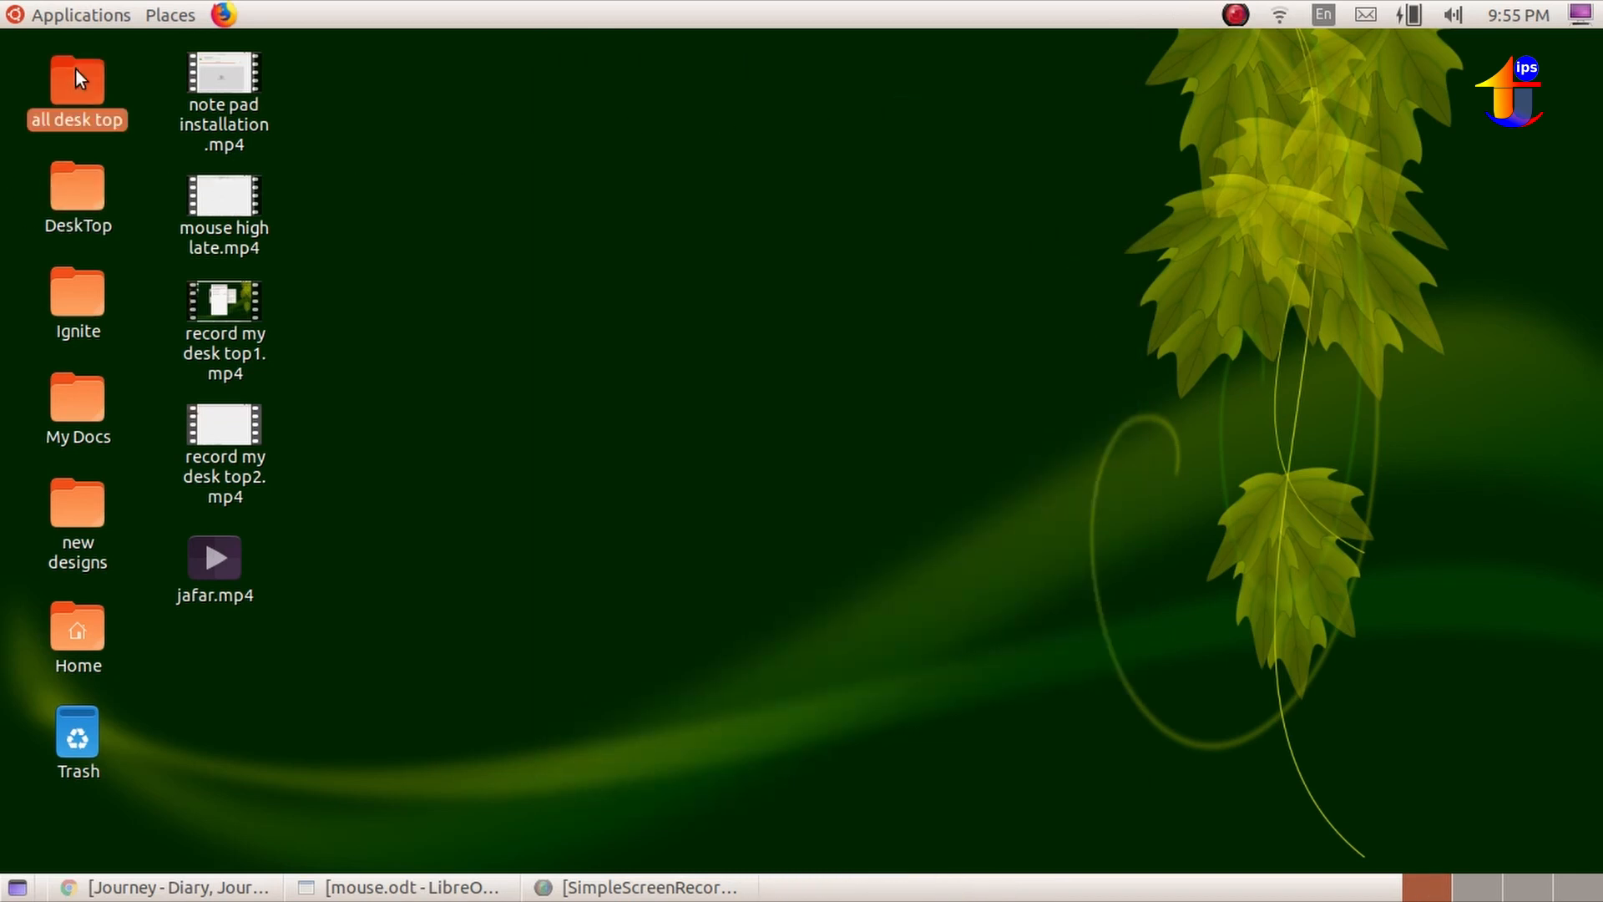